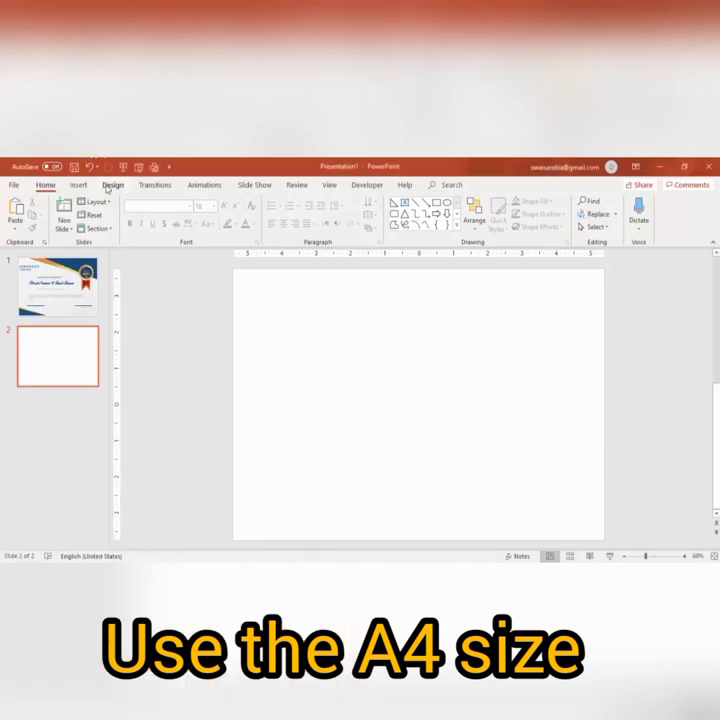
# - Set a custom slide size of A4 Paper (210x297 mm) in landscape orientation
pyautogui.click(108, 186)
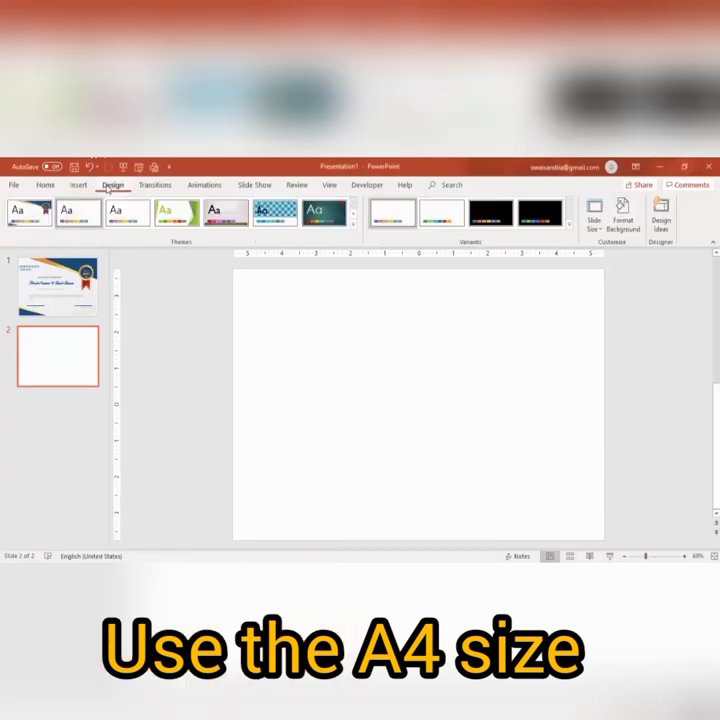
pyautogui.click(599, 230)
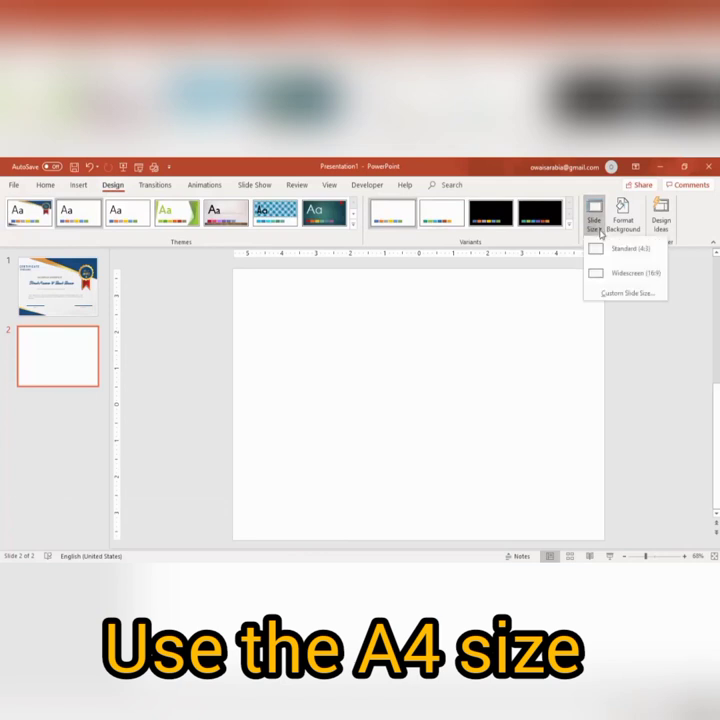
pyautogui.click(622, 294)
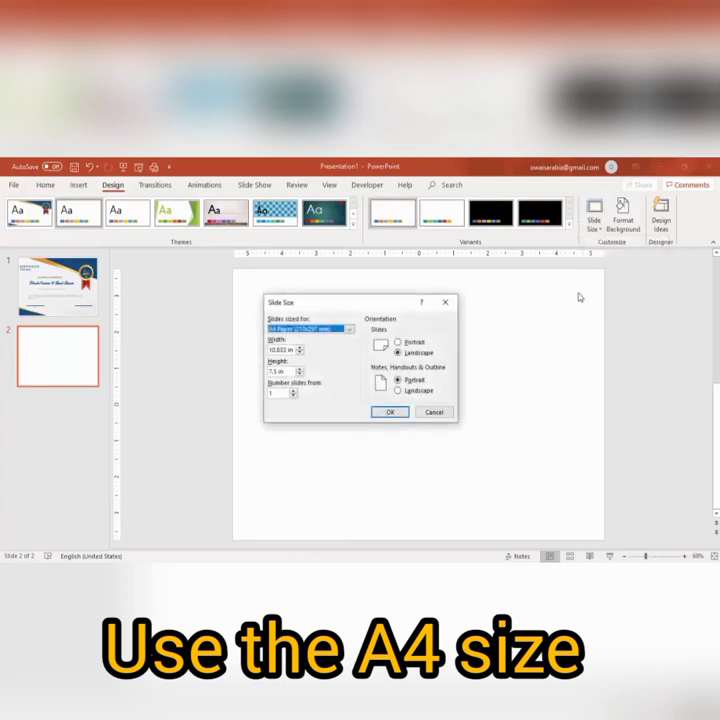
pyautogui.click(350, 329)
pyautogui.click(299, 384)
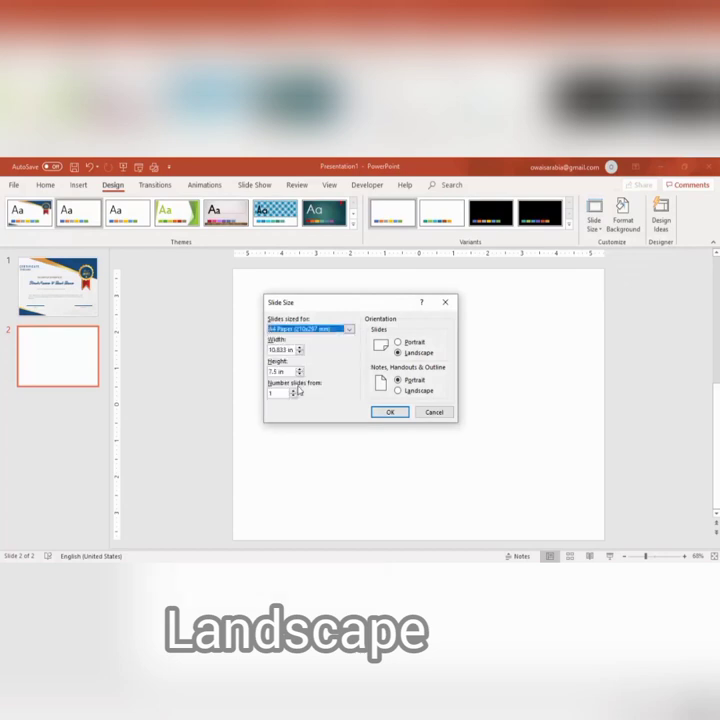
pyautogui.click(394, 411)
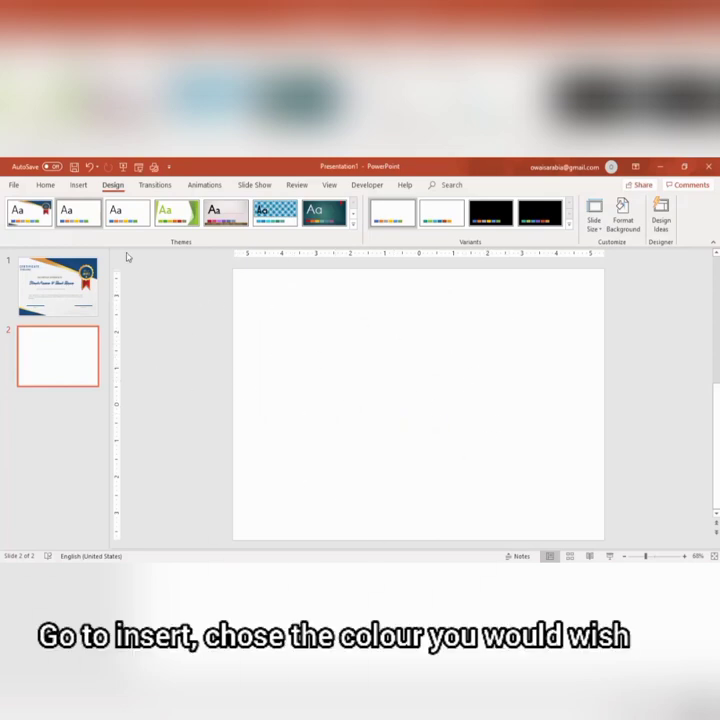
# - Give the blank second slide a light grey solid-fill background
pyautogui.click(79, 185)
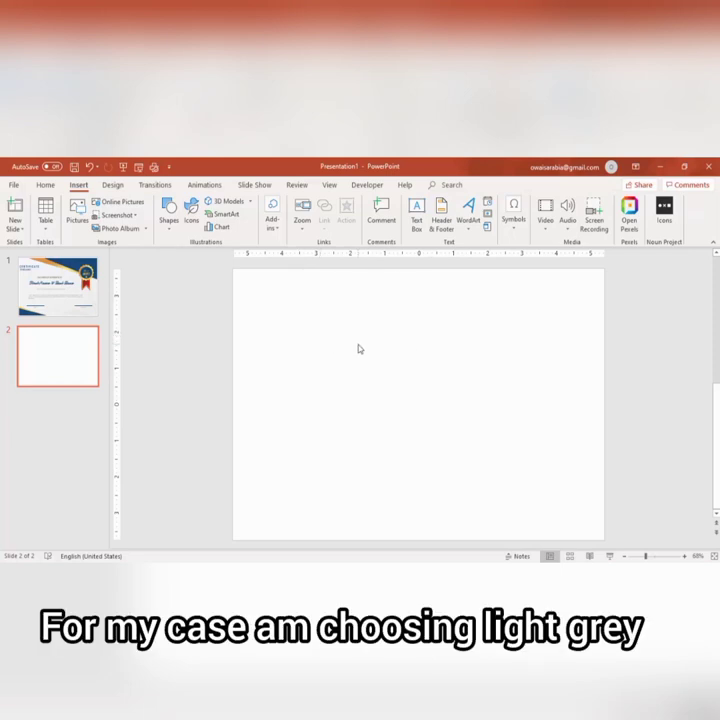
pyautogui.rightClick(359, 348)
pyautogui.click(405, 437)
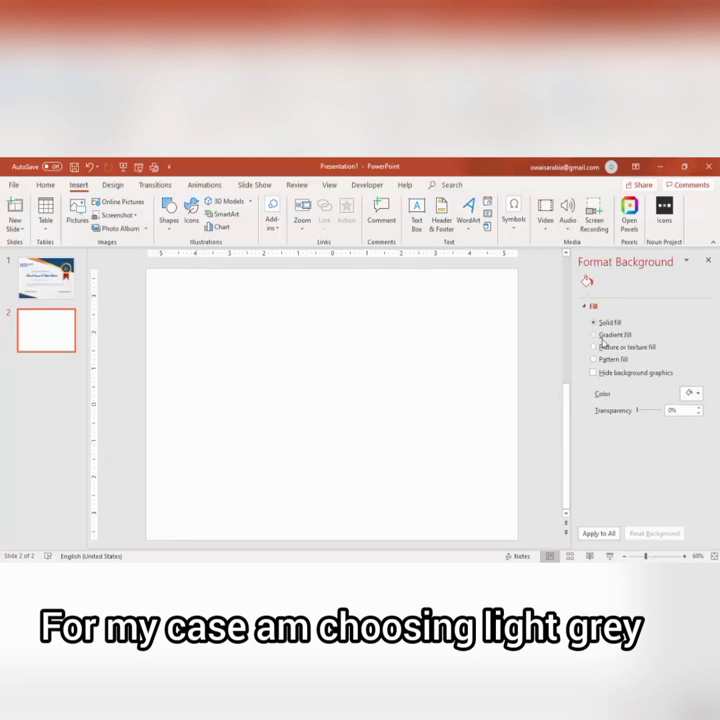
pyautogui.click(691, 393)
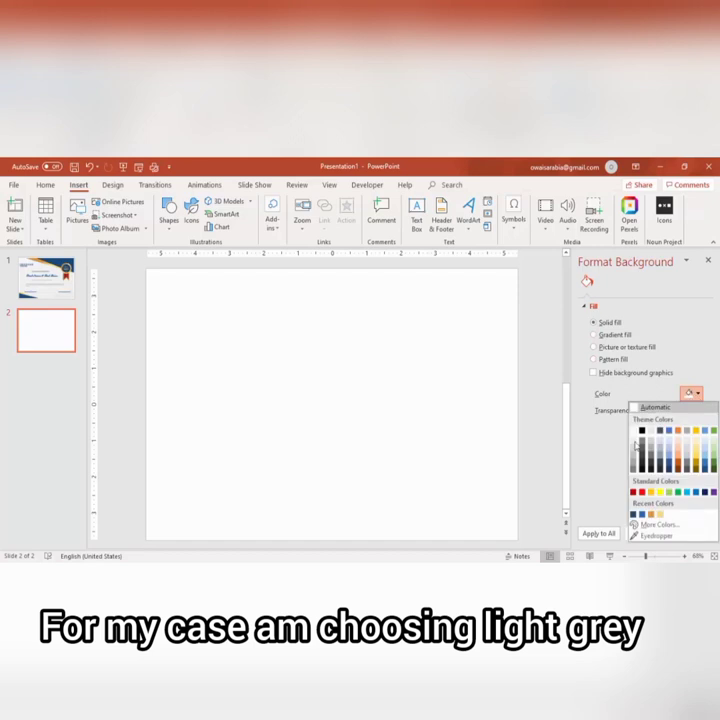
pyautogui.click(634, 444)
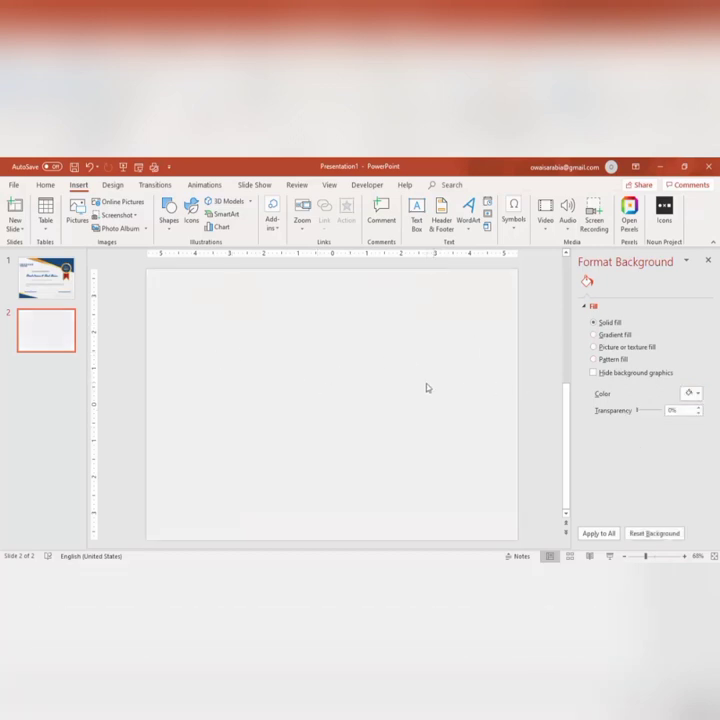
pyautogui.click(708, 260)
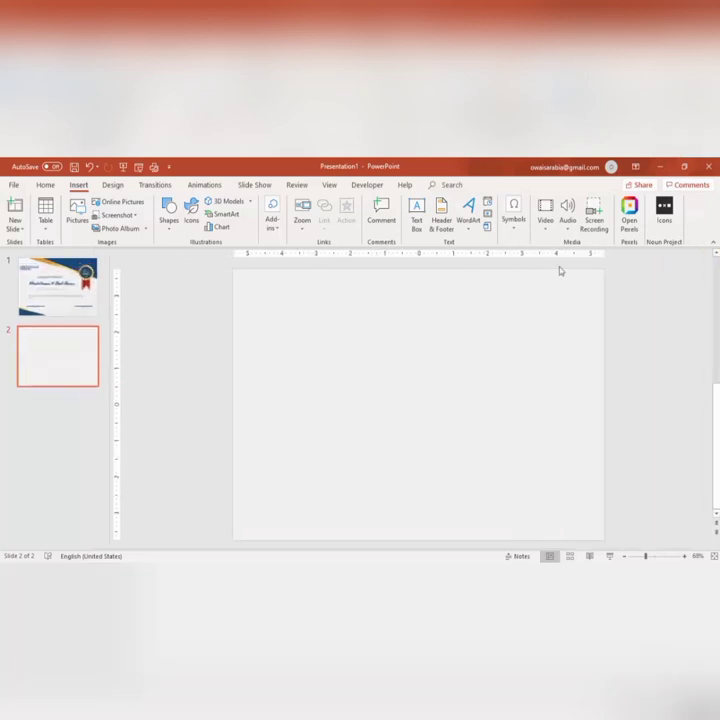
# - Draw a wavy curve line across the full width of the slide
pyautogui.click(169, 232)
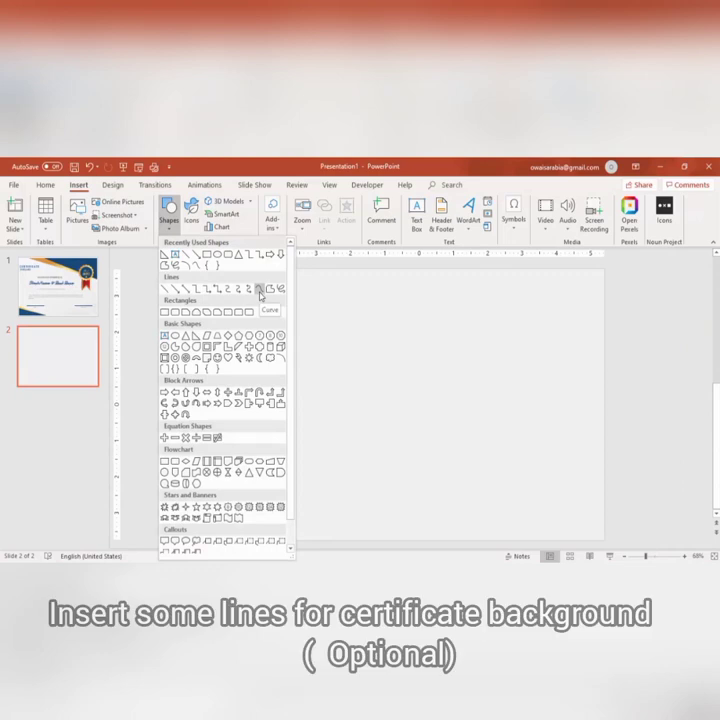
pyautogui.click(259, 292)
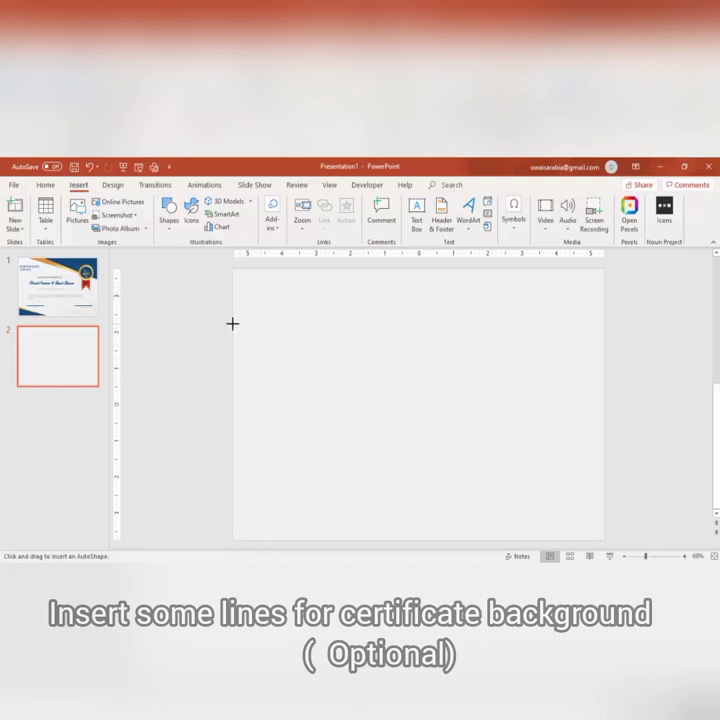
pyautogui.click(232, 323)
pyautogui.moveTo(390, 311); pyautogui.dragTo(424, 311)
pyautogui.moveTo(424, 311); pyautogui.dragTo(606, 334)
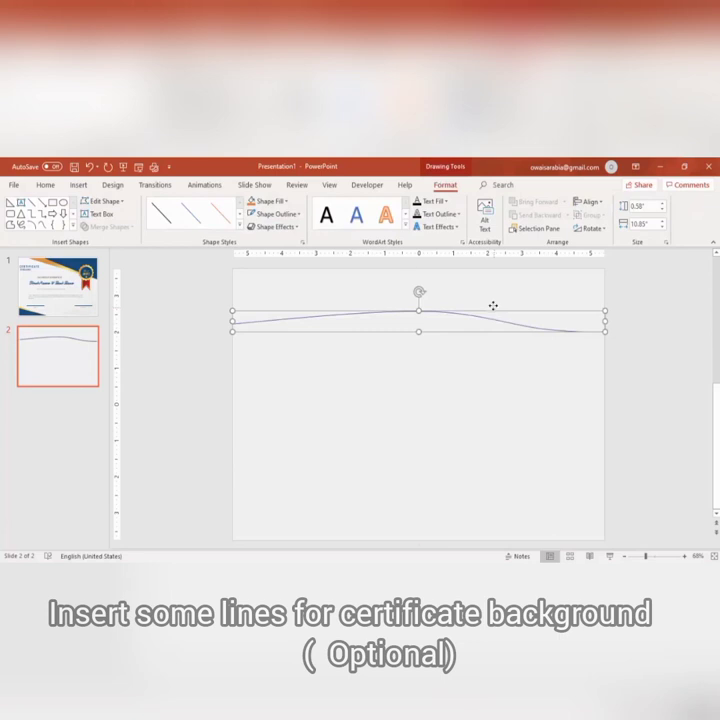
# - Move the wavy line to the slide's top edge and give it a faint light grey outline
pyautogui.moveTo(493, 306); pyautogui.dragTo(493, 268)
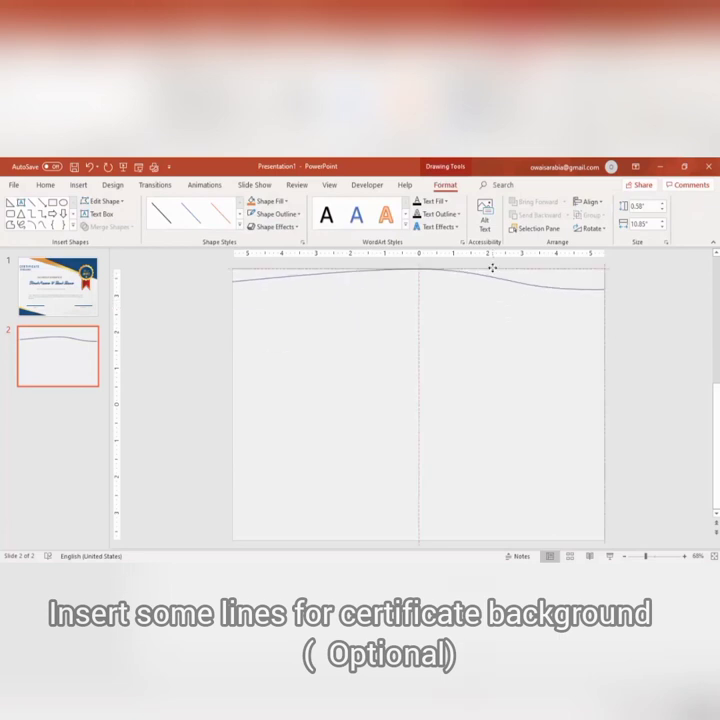
pyautogui.click(295, 215)
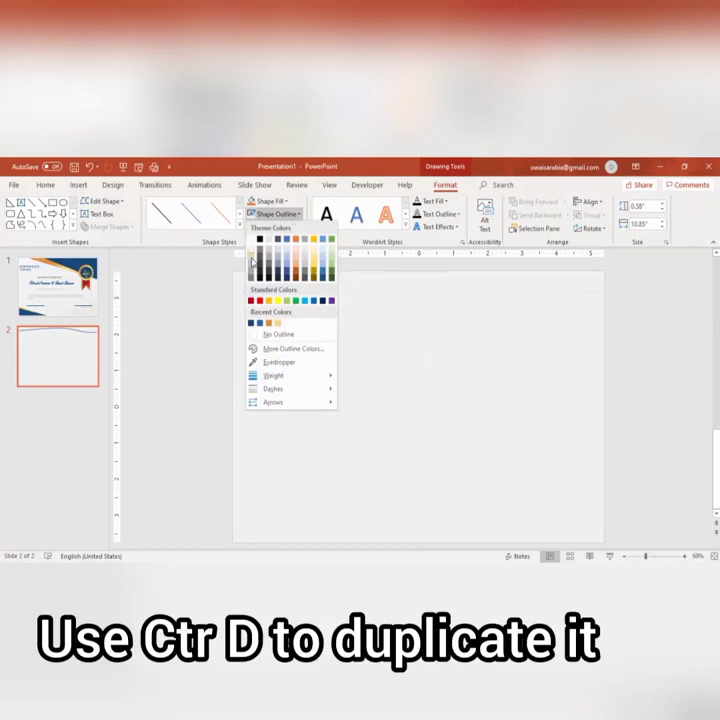
pyautogui.click(252, 257)
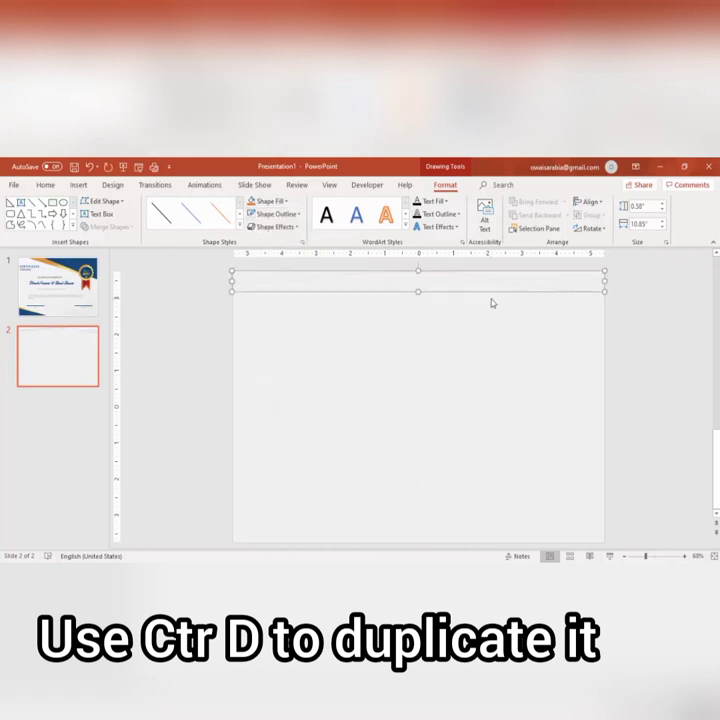
# - Duplicate the wavy line with Ctrl+D down to the bottom of the slide, then flip the lines vertically
pyautogui.hotkey('ctrl', 'd')
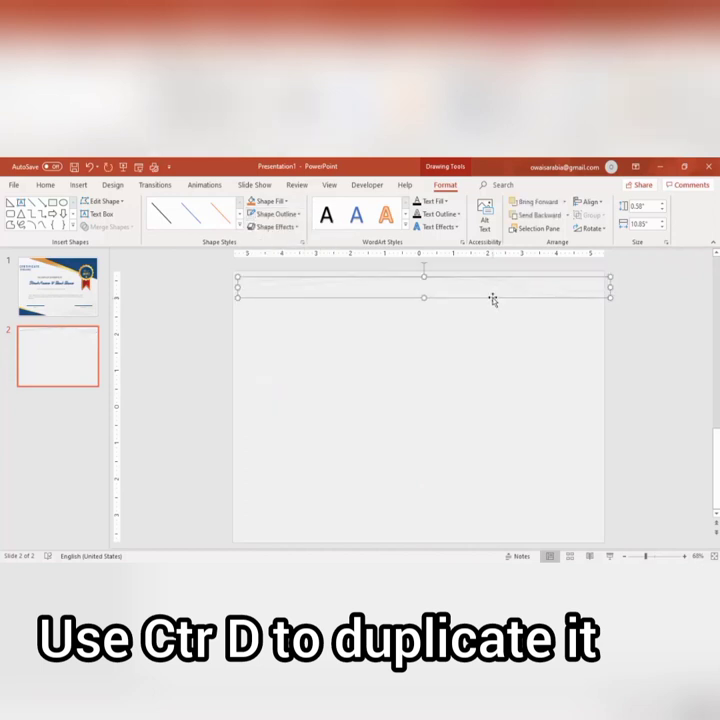
pyautogui.moveTo(268, 300); pyautogui.dragTo(262, 293)
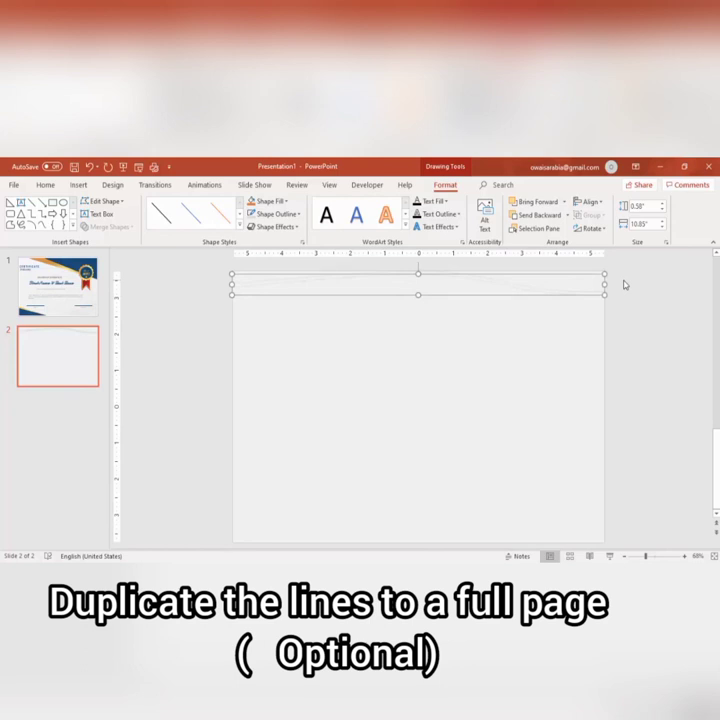
pyautogui.hotkey('ctrl', 'd')
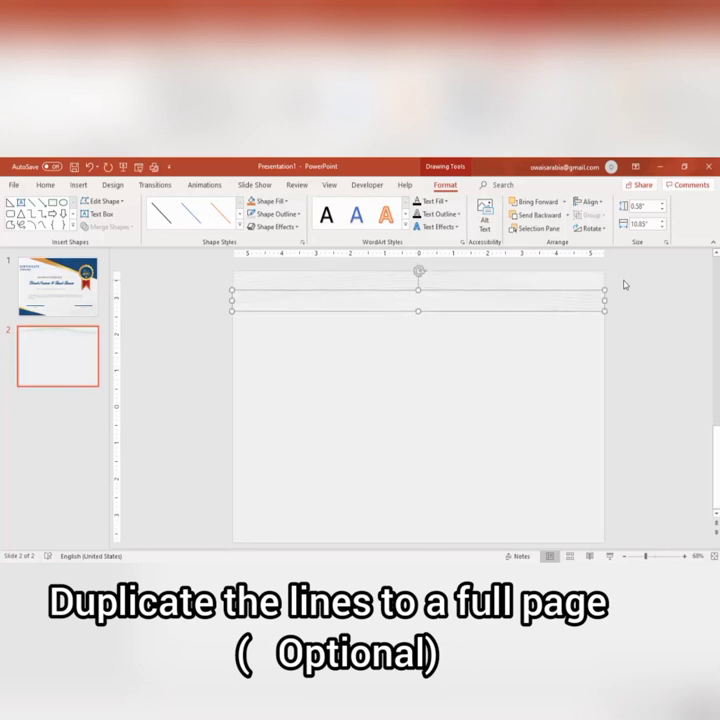
pyautogui.hotkey('ctrl', 'd')
pyautogui.hotkey('ctrl', 'd')
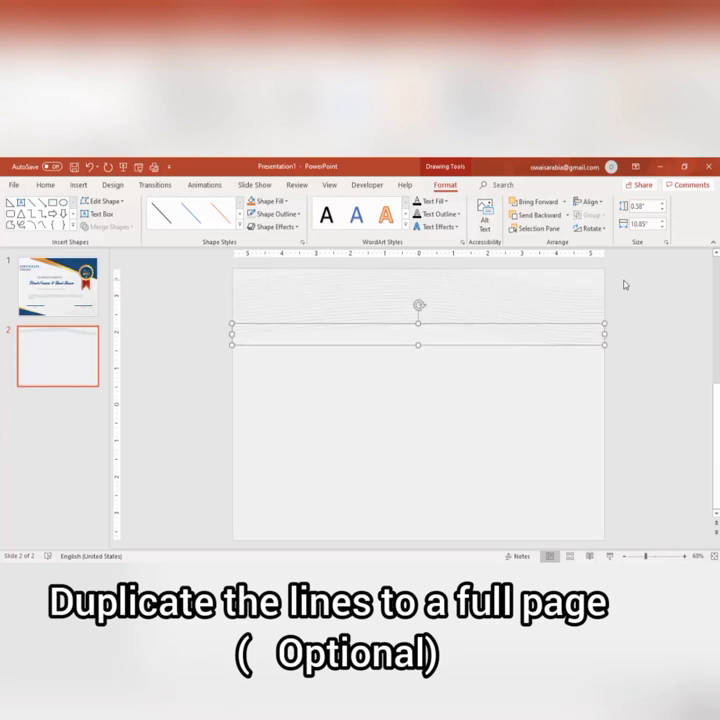
pyautogui.hotkey('ctrl', 'd')
pyautogui.hotkey('ctrl', 'd')
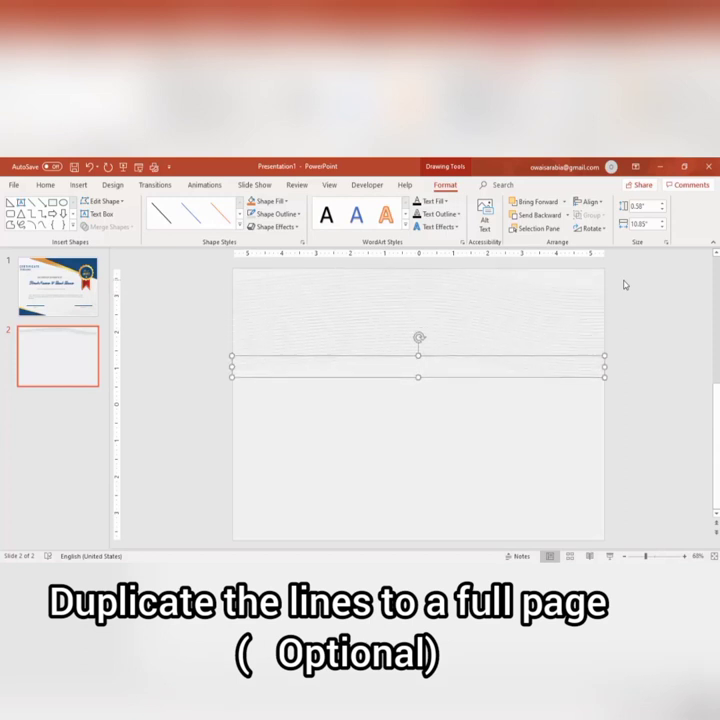
pyautogui.hotkey('ctrl', 'd')
pyautogui.hotkey('ctrl', 'd')
pyautogui.hotkey('ctrl', 'd')
pyautogui.hotkey('ctrl', 'd')
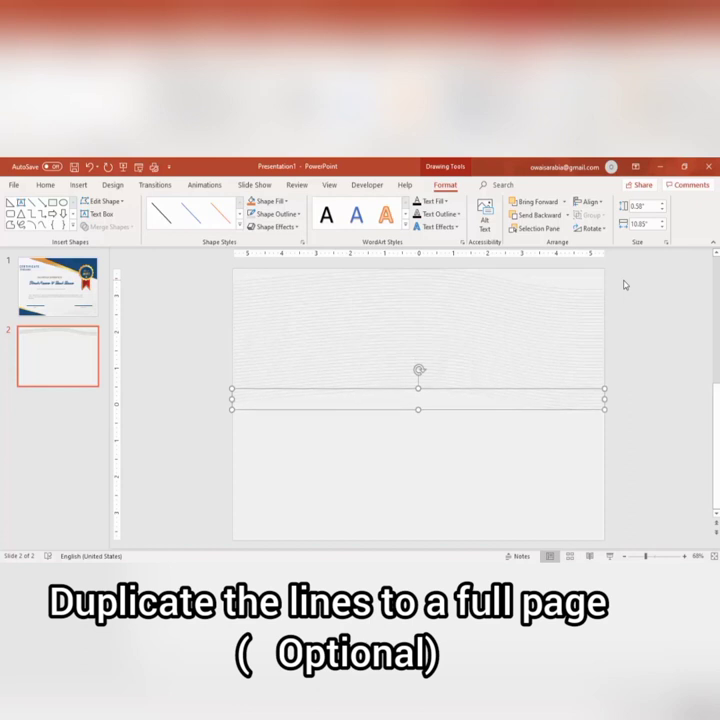
pyautogui.hotkey('ctrl', 'd')
pyautogui.hotkey('ctrl', 'd')
pyautogui.hotkey('ctrl', 'd')
pyautogui.hotkey('ctrl', 'd')
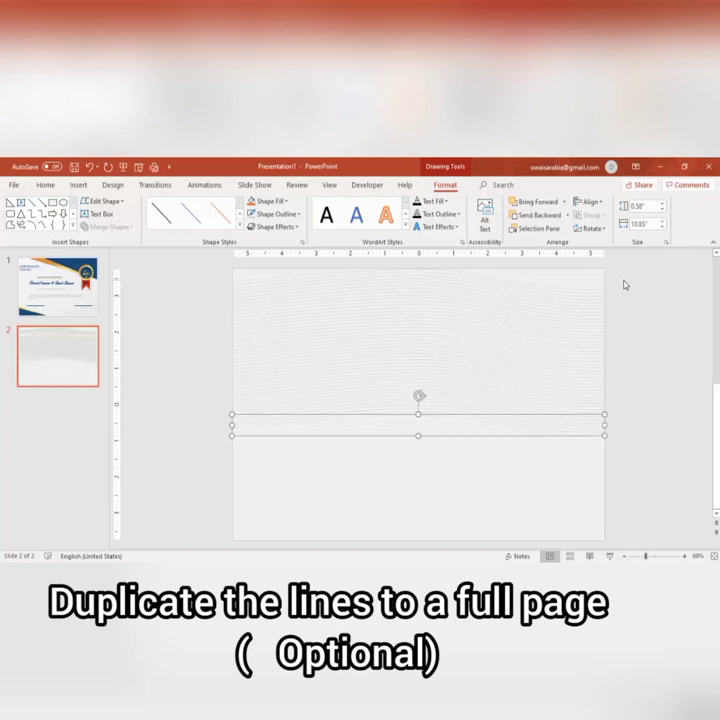
pyautogui.hotkey('ctrl', 'd')
pyautogui.hotkey('ctrl', 'd')
pyautogui.hotkey('ctrl', 'd')
pyautogui.hotkey('ctrl', 'd')
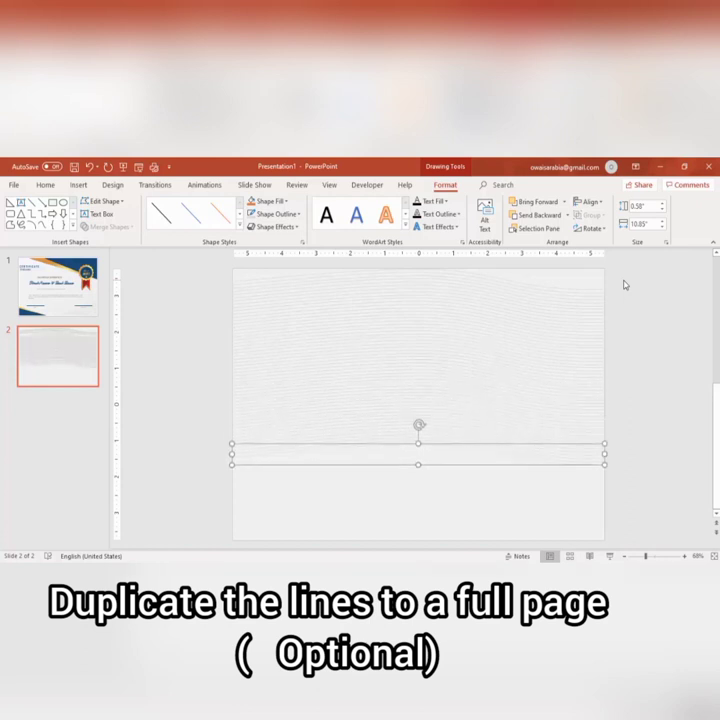
pyautogui.hotkey('ctrl', 'd')
pyautogui.hotkey('ctrl', 'd')
pyautogui.hotkey('ctrl', 'd')
pyautogui.hotkey('ctrl', 'd')
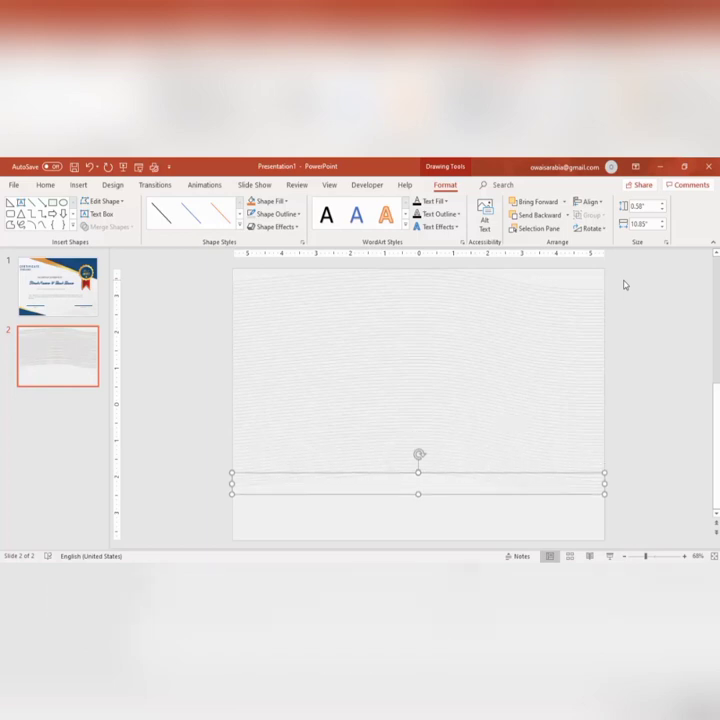
pyautogui.hotkey('ctrl', 'd')
pyautogui.hotkey('ctrl', 'd')
pyautogui.hotkey('ctrl', 'd')
pyautogui.hotkey('ctrl', 'd')
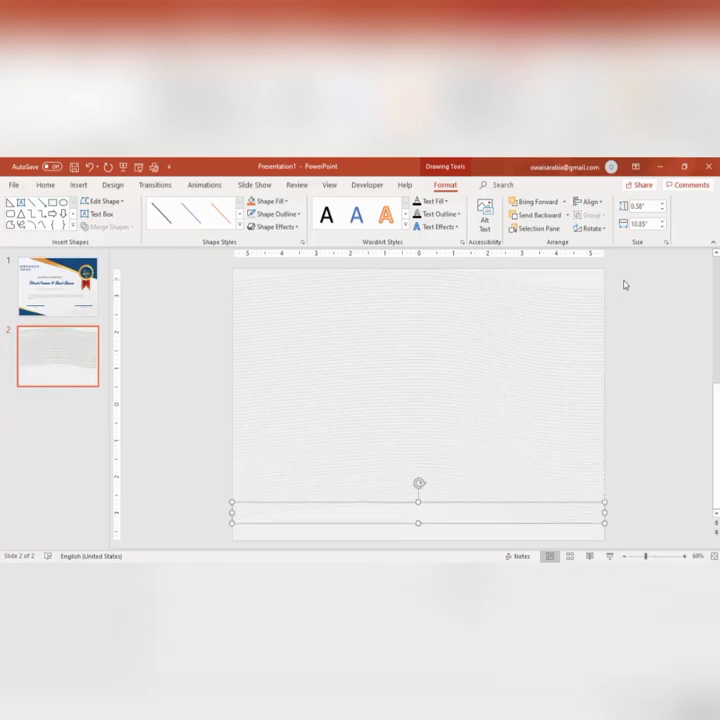
pyautogui.click(590, 228)
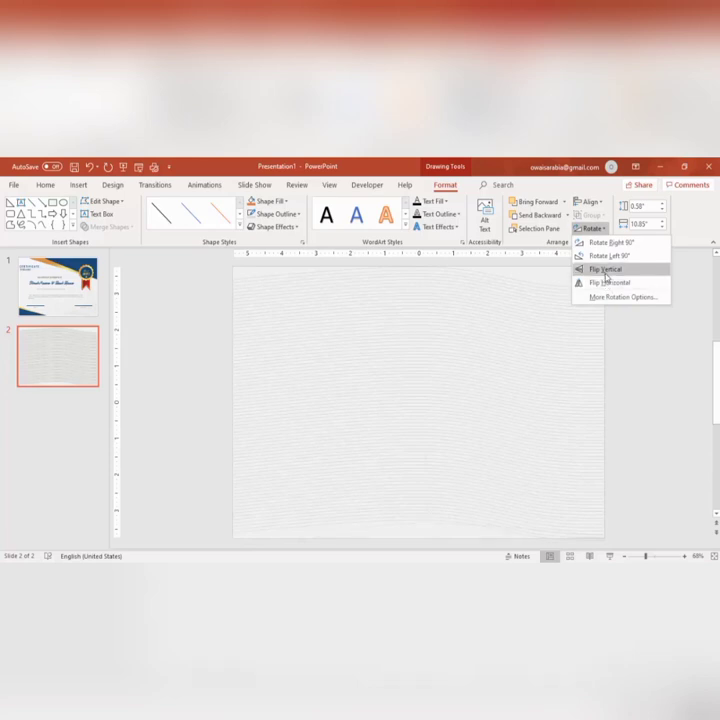
pyautogui.click(606, 270)
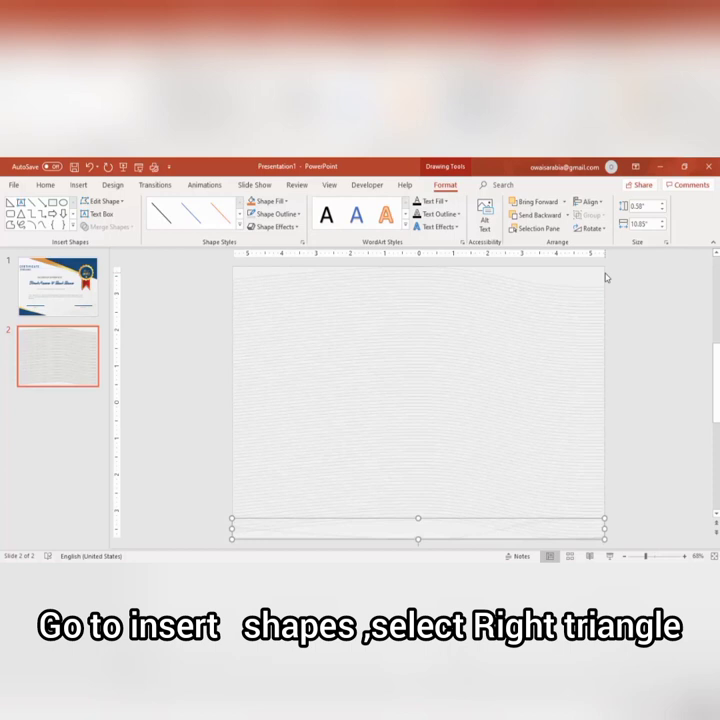
# - Draw a right triangle across the top of the slide
pyautogui.click(606, 278)
pyautogui.click(84, 187)
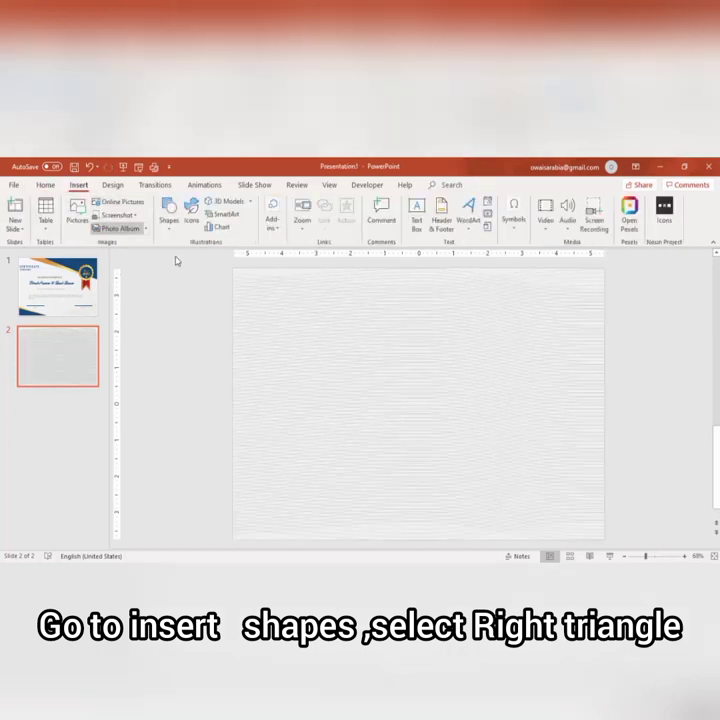
pyautogui.click(169, 222)
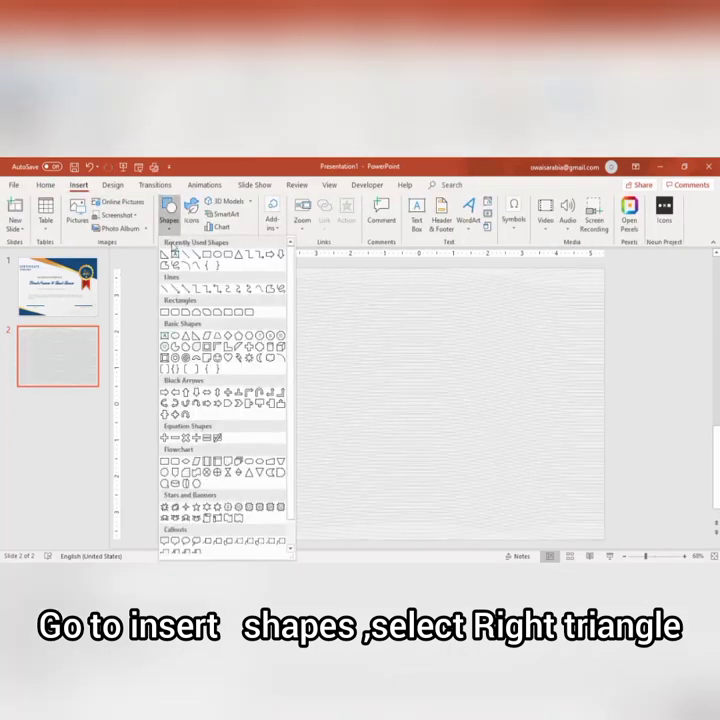
pyautogui.click(196, 335)
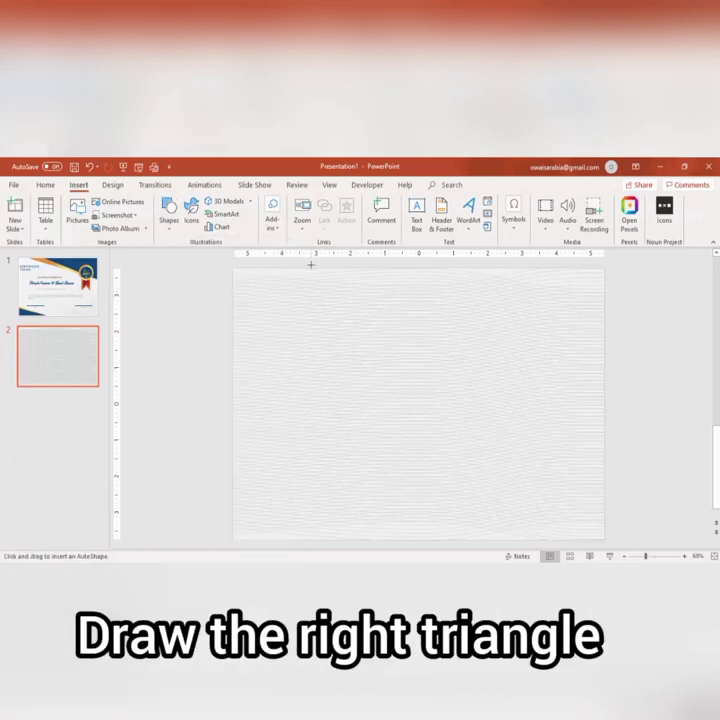
pyautogui.moveTo(297, 267); pyautogui.dragTo(602, 390)
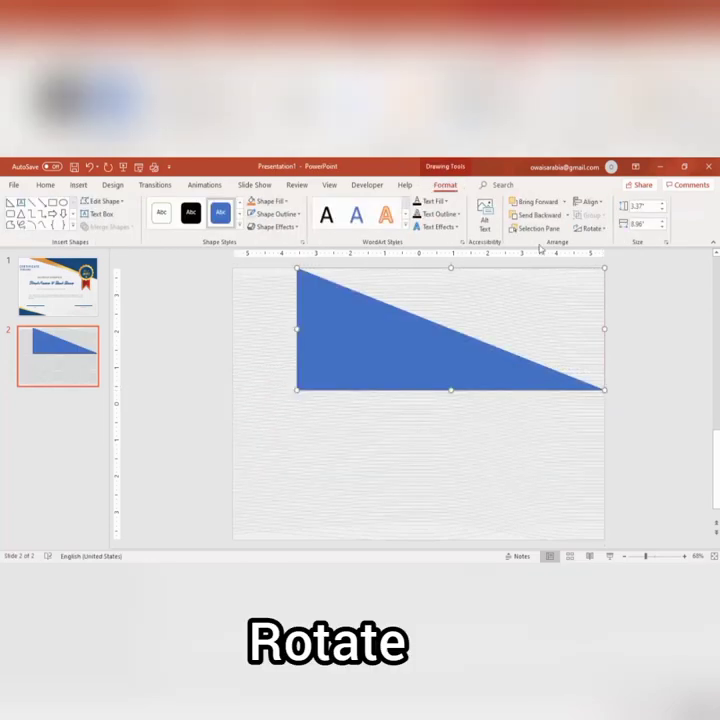
# - Flip the triangle horizontally and vertically so it hangs from the top edge
pyautogui.click(603, 230)
pyautogui.click(613, 283)
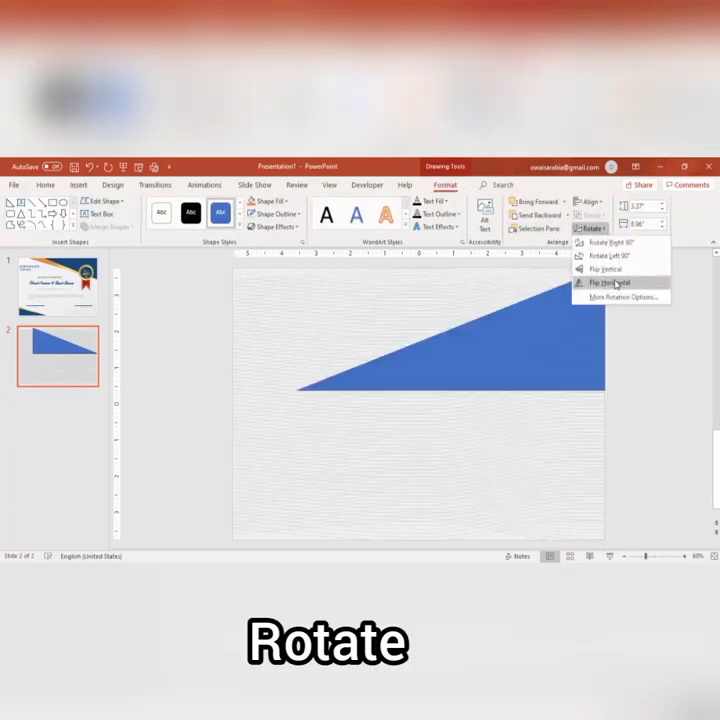
pyautogui.click(612, 271)
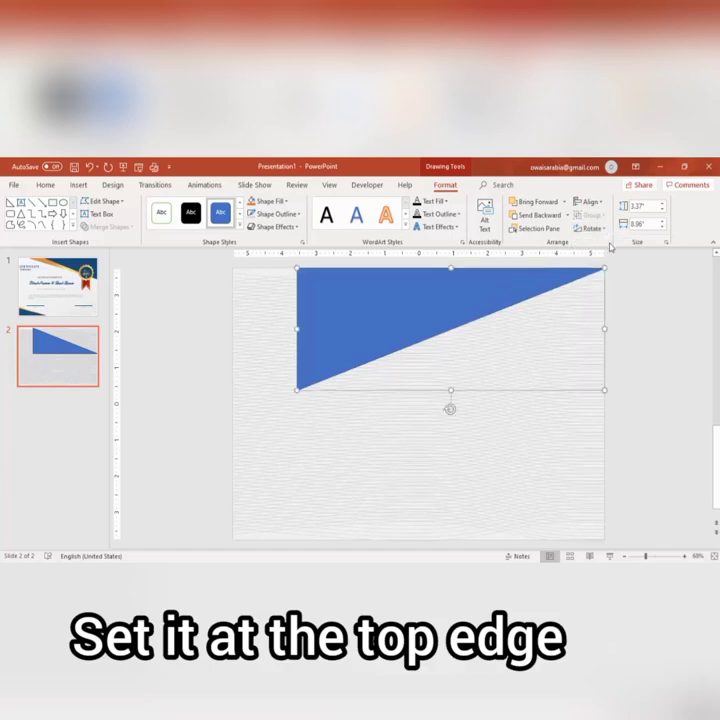
pyautogui.click(590, 229)
pyautogui.click(609, 270)
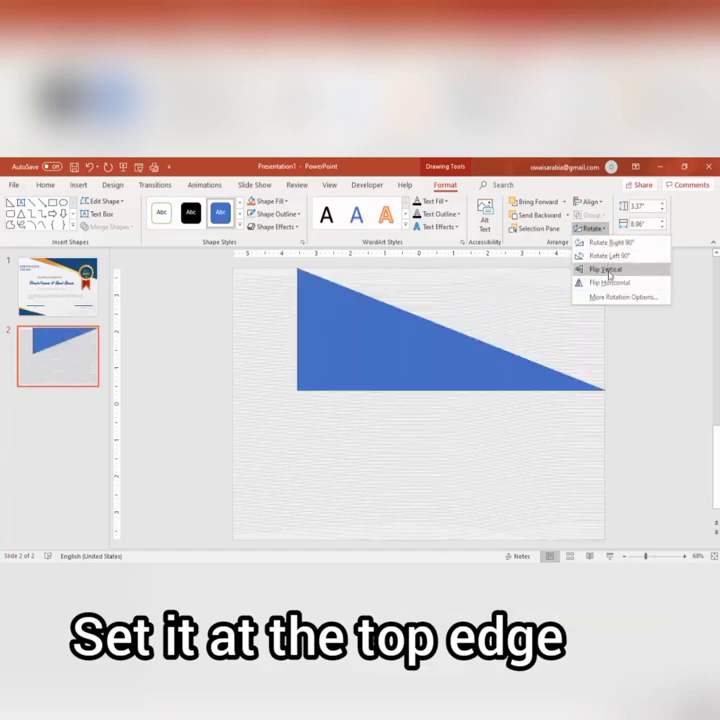
pyautogui.click(612, 283)
pyautogui.click(612, 283)
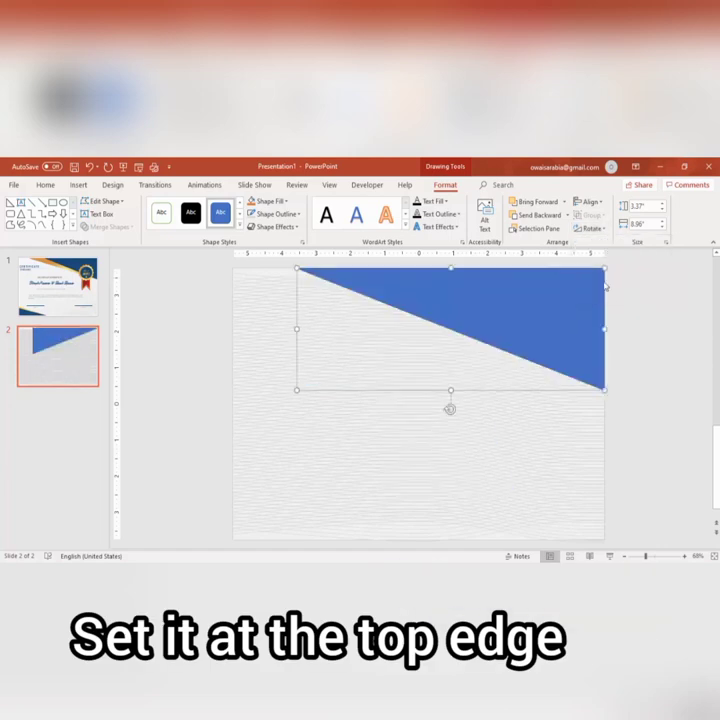
# - Stretch the triangle's left point to the slide edge and adjust its height
pyautogui.moveTo(290, 327); pyautogui.dragTo(277, 327)
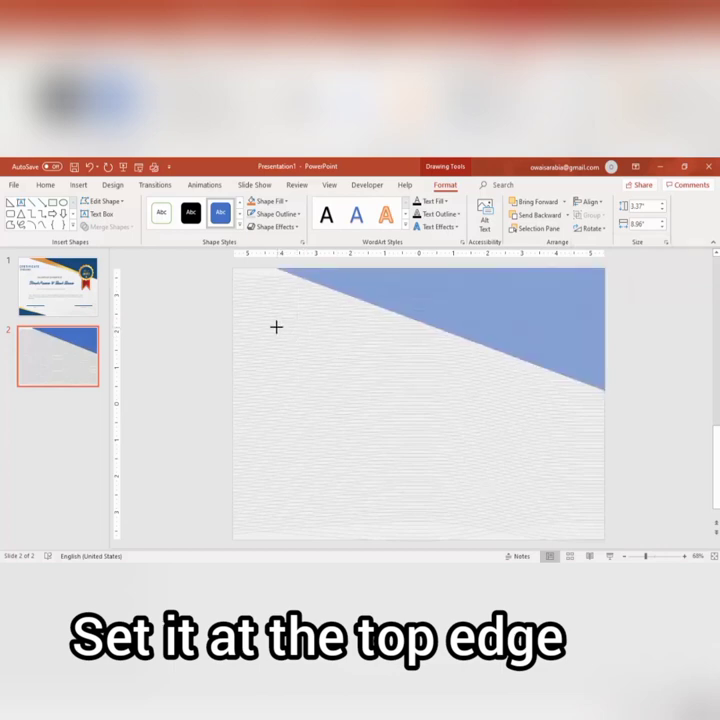
pyautogui.moveTo(276, 327); pyautogui.dragTo(272, 327)
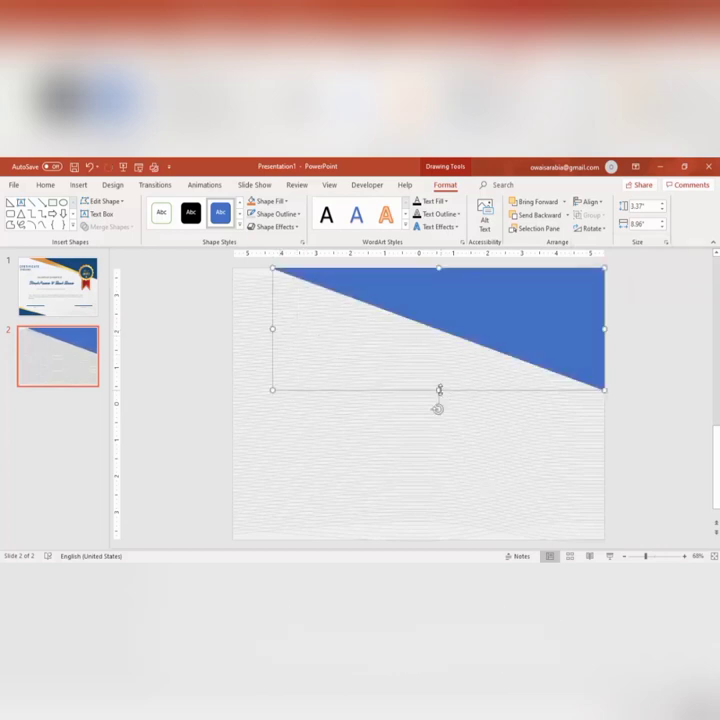
pyautogui.moveTo(439, 390); pyautogui.dragTo(440, 520)
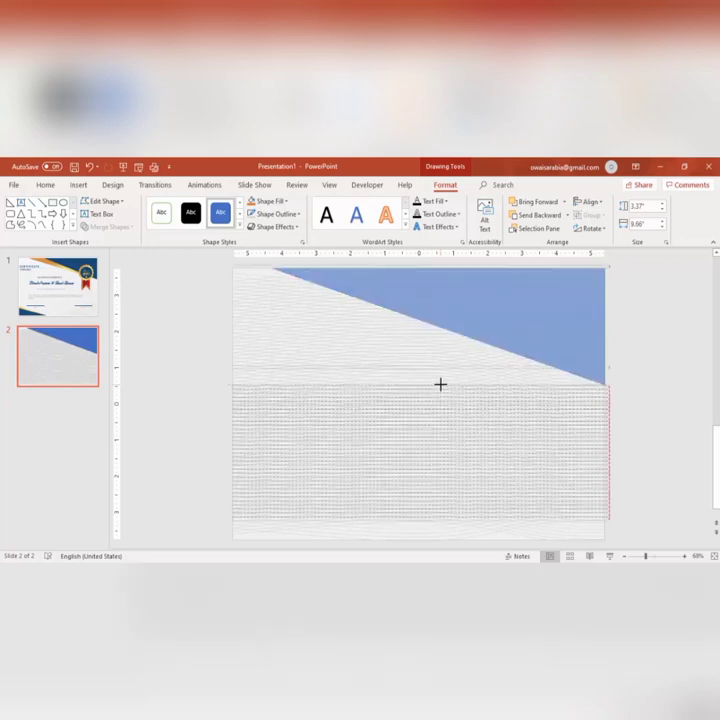
pyautogui.moveTo(440, 385); pyautogui.dragTo(441, 386)
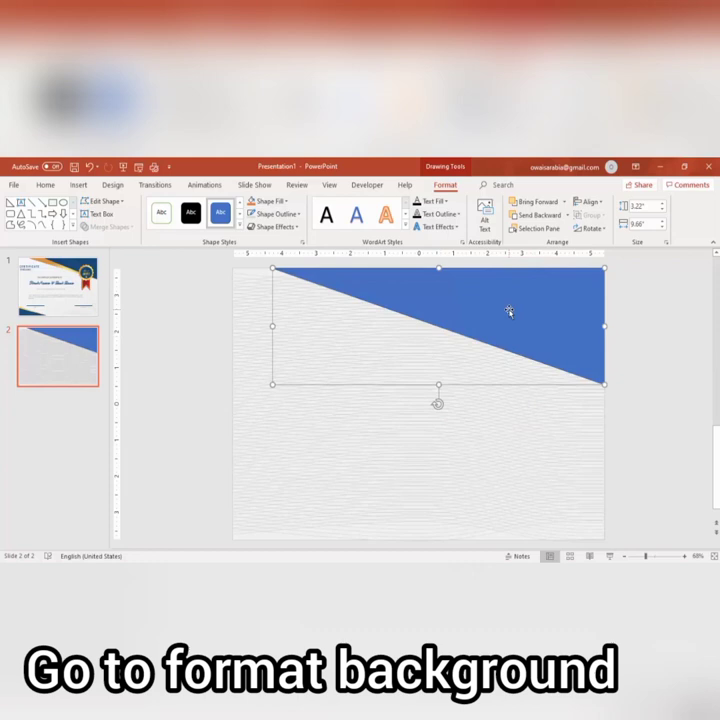
# - Give the triangle a gold-orange gradient fill with one stop removed and a lighter left stop
pyautogui.rightClick(509, 312)
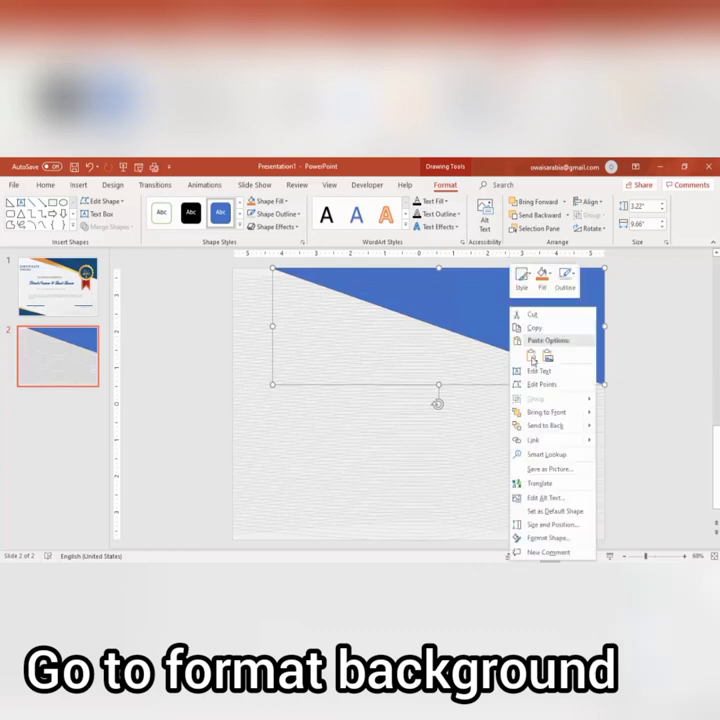
pyautogui.click(571, 540)
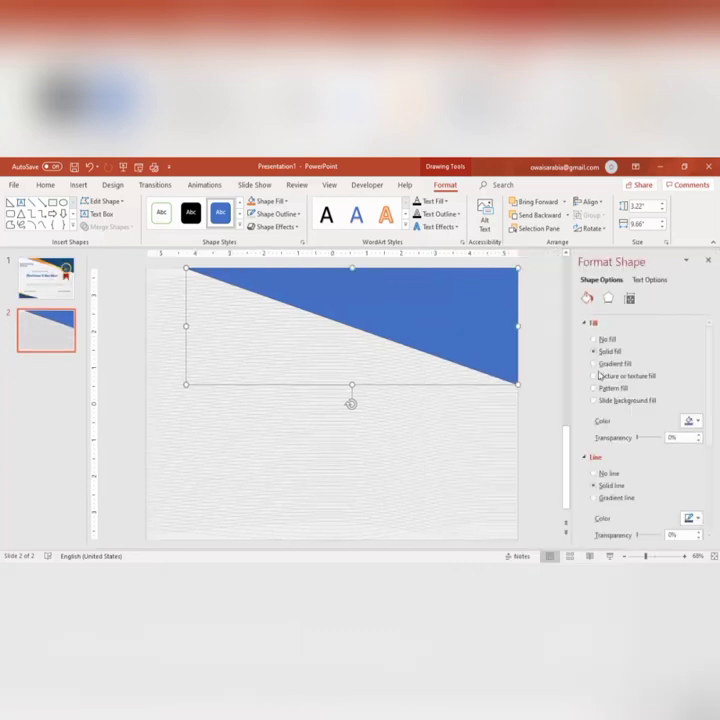
pyautogui.click(607, 364)
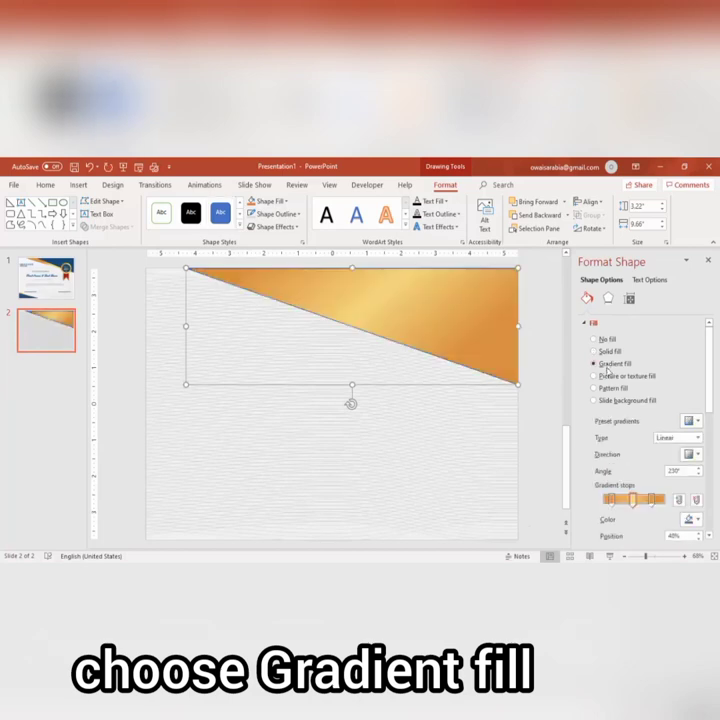
pyautogui.scroll(-2, 707, 405)
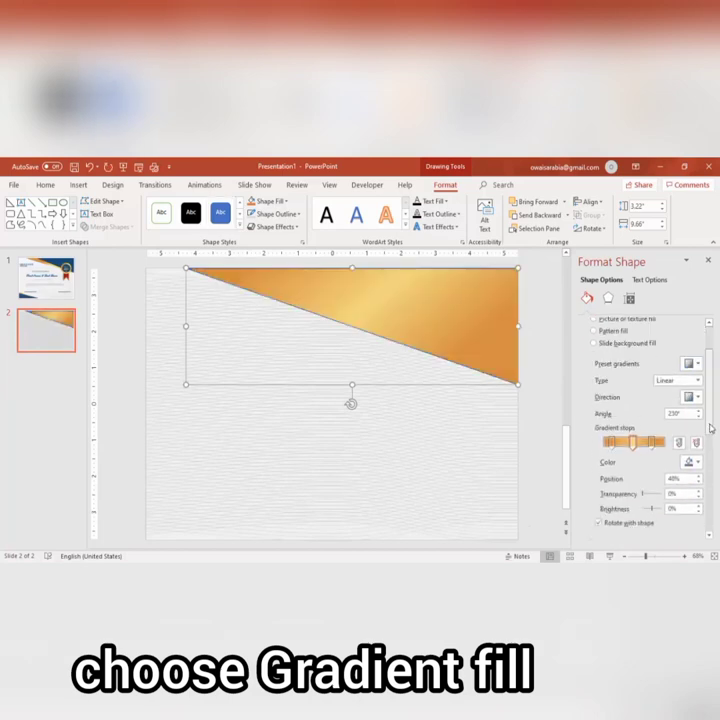
pyautogui.click(612, 444)
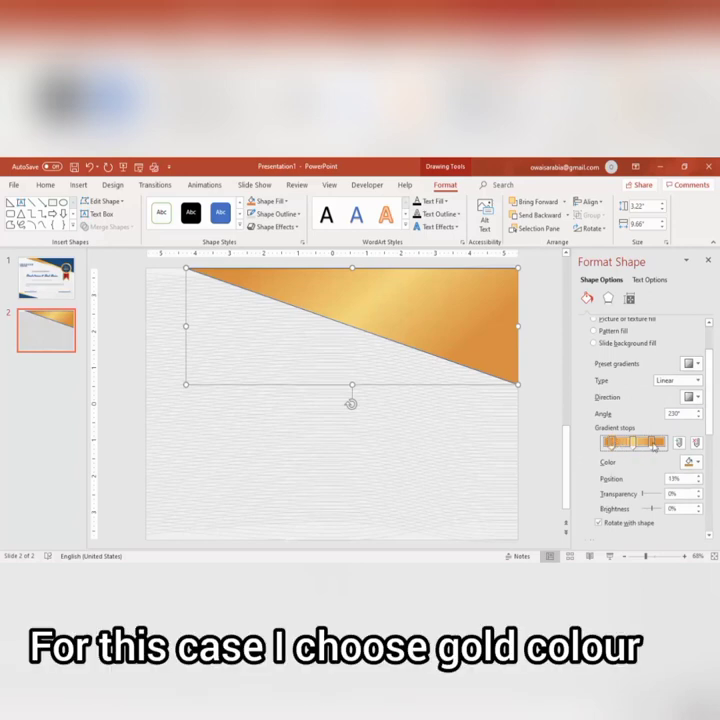
pyautogui.click(696, 443)
pyautogui.moveTo(651, 441); pyautogui.dragTo(590, 442)
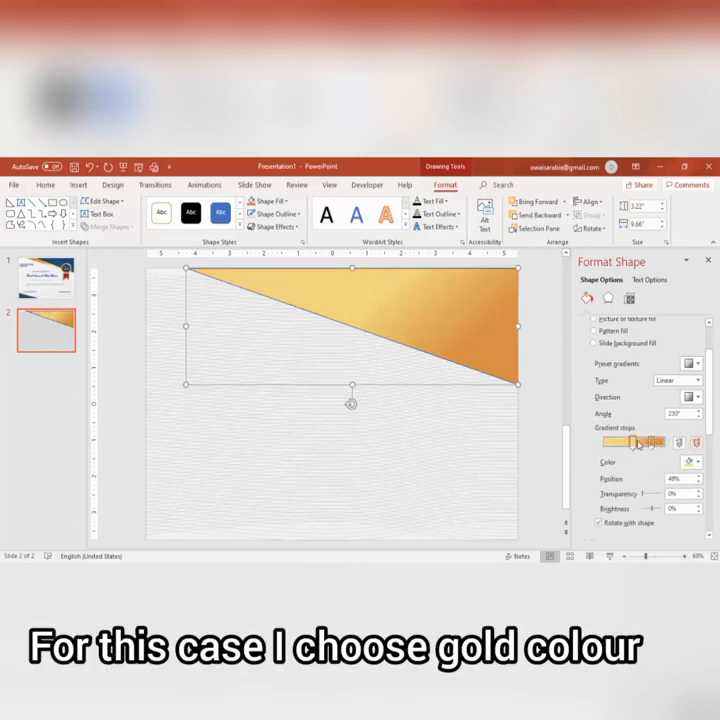
pyautogui.click(689, 461)
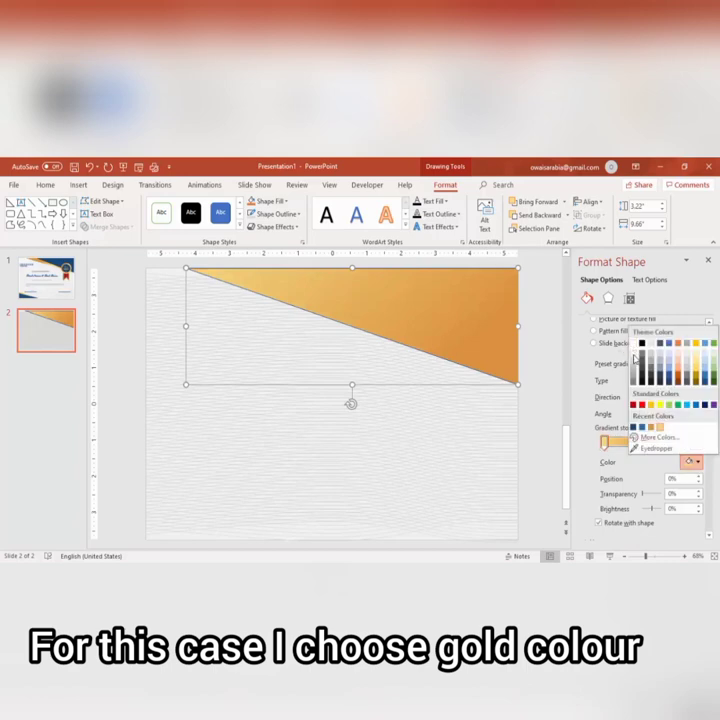
pyautogui.click(634, 360)
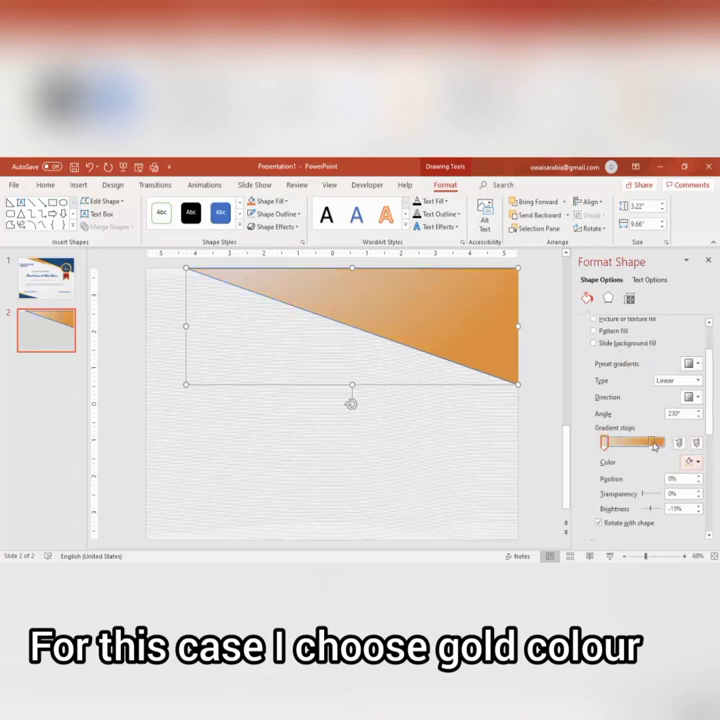
# - Recolour the triangle's two gradient stops dark navy and blue
pyautogui.click(655, 443)
pyautogui.click(689, 461)
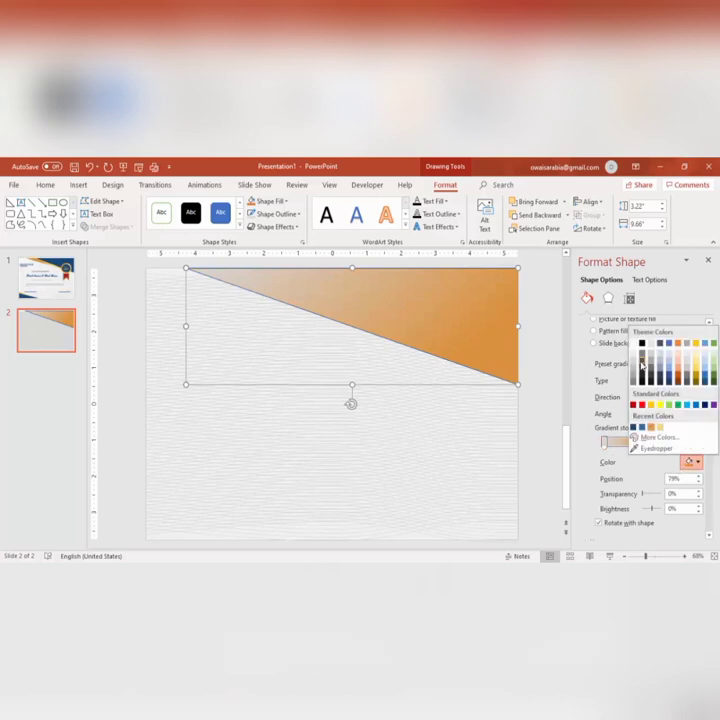
pyautogui.click(633, 483)
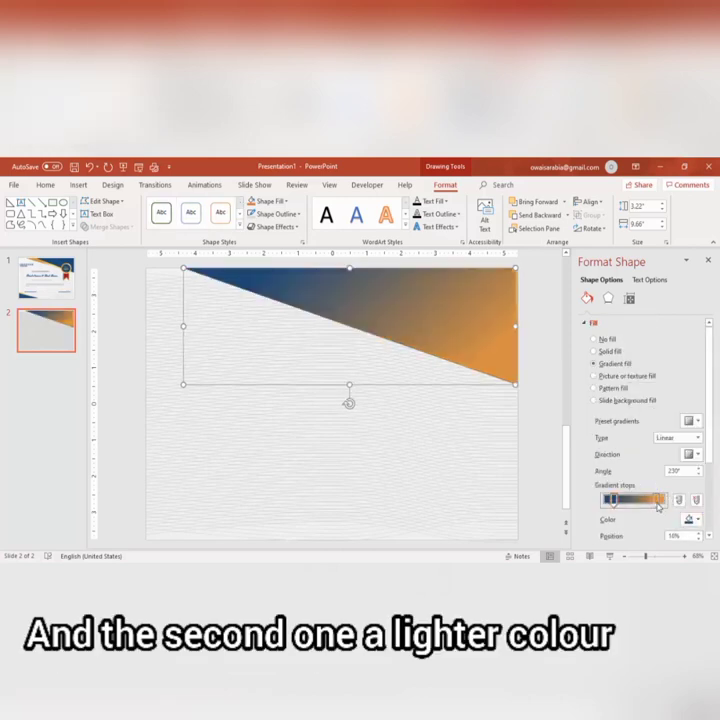
pyautogui.click(658, 500)
pyautogui.click(689, 519)
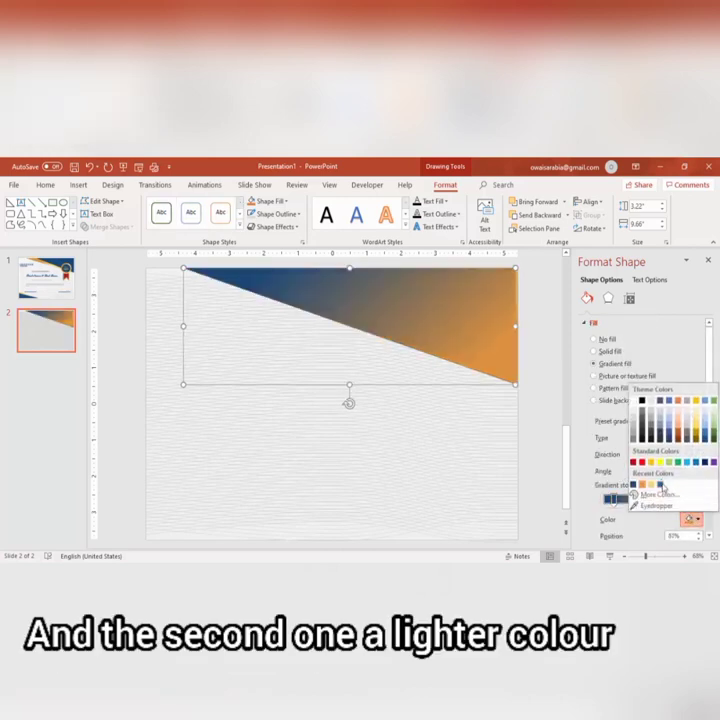
pyautogui.click(660, 485)
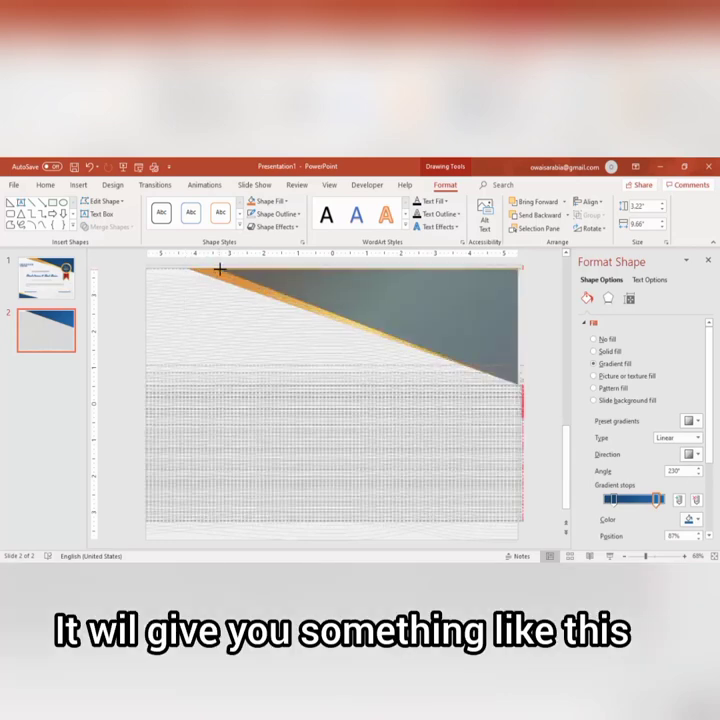
# - Pull the blue triangle's left point rightward to expose a gold stripe, then nudge it into place
pyautogui.moveTo(219, 268); pyautogui.dragTo(245, 268)
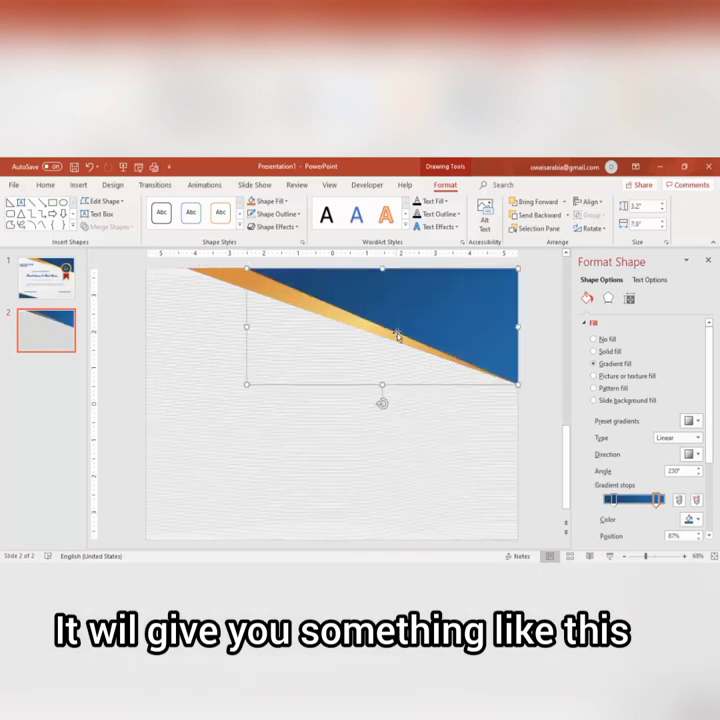
pyautogui.click(524, 350)
pyautogui.click(456, 321)
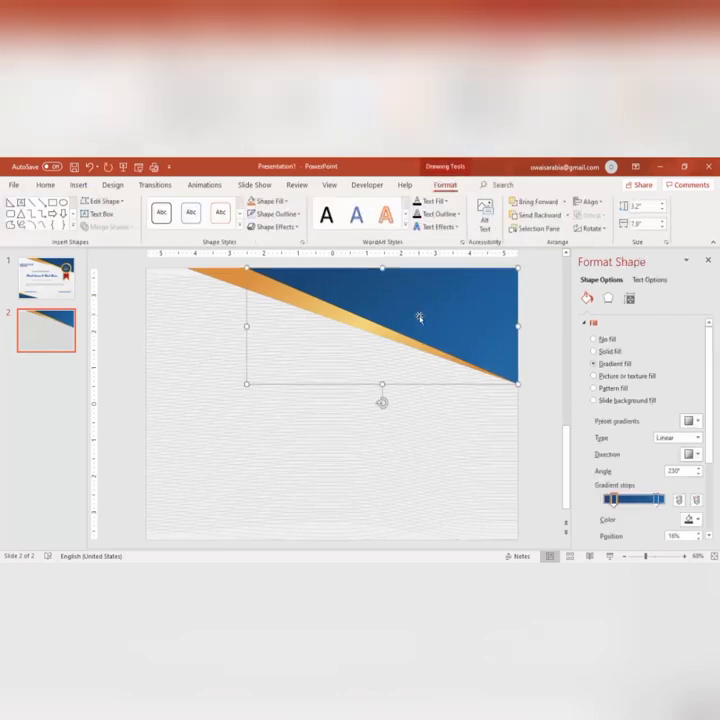
pyautogui.moveTo(420, 318); pyautogui.dragTo(426, 324)
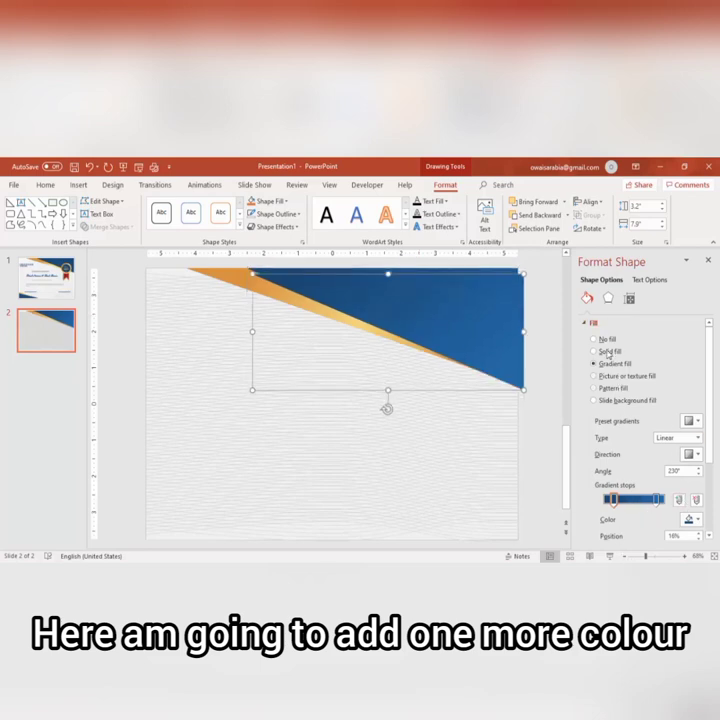
# - Give the triangle a solid blue fill and shrink it from its left side
pyautogui.click(607, 352)
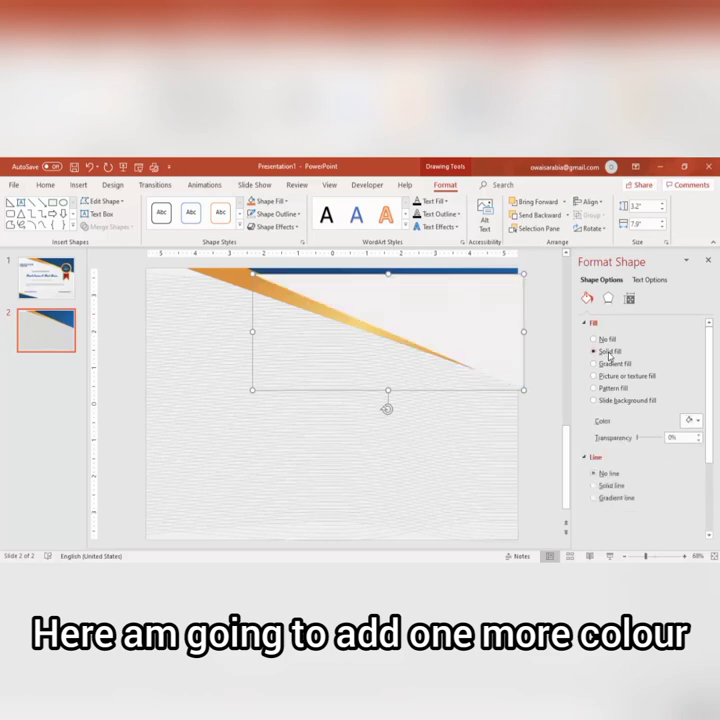
pyautogui.click(690, 421)
pyautogui.click(634, 531)
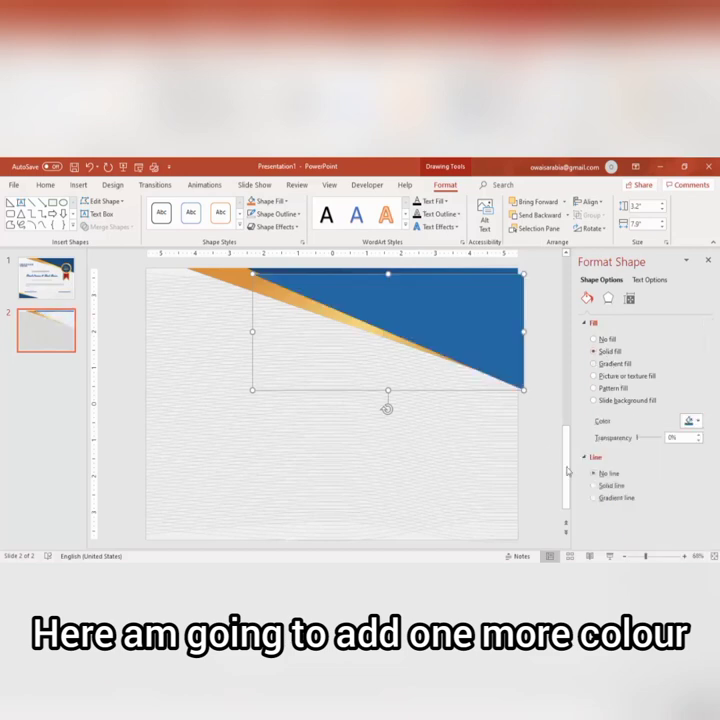
pyautogui.moveTo(455, 334); pyautogui.dragTo(462, 333)
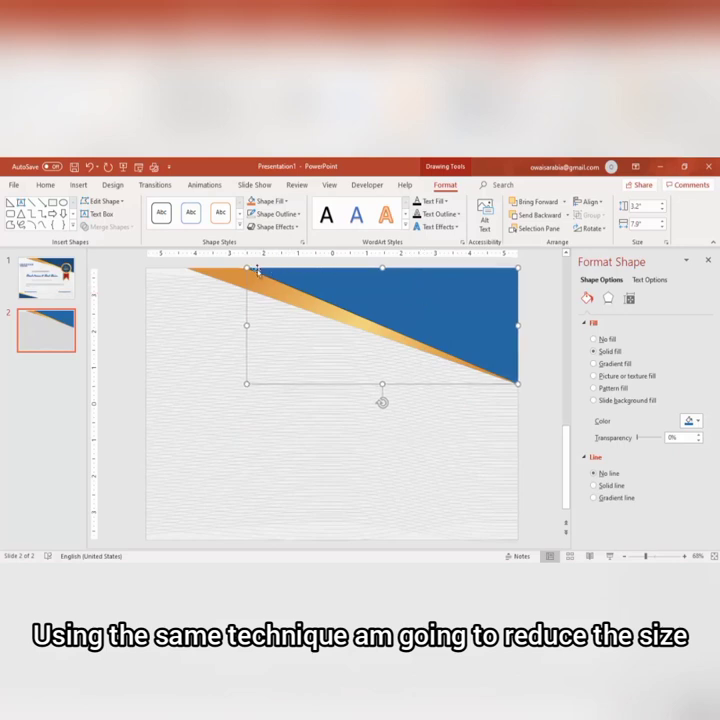
pyautogui.moveTo(258, 267); pyautogui.dragTo(307, 272)
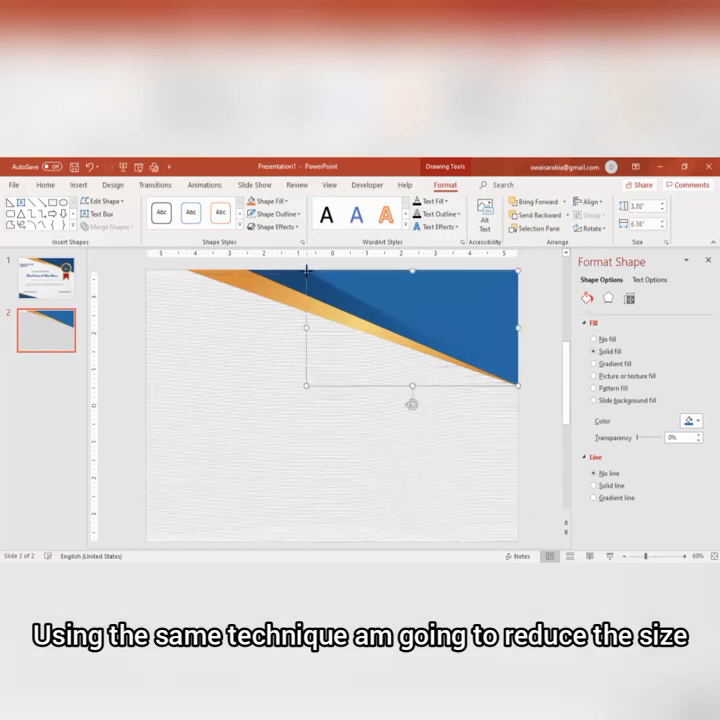
pyautogui.click(555, 360)
pyautogui.click(463, 329)
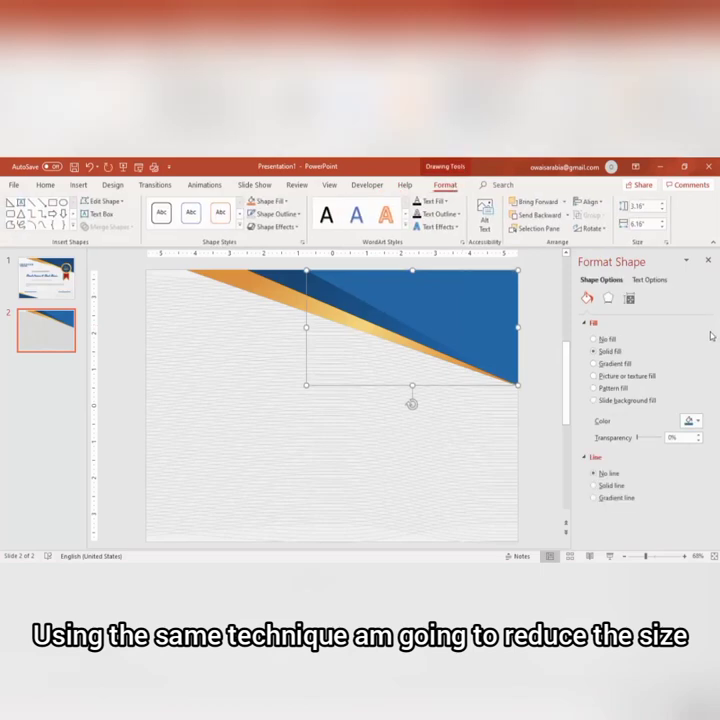
pyautogui.moveTo(411, 404); pyautogui.dragTo(417, 410)
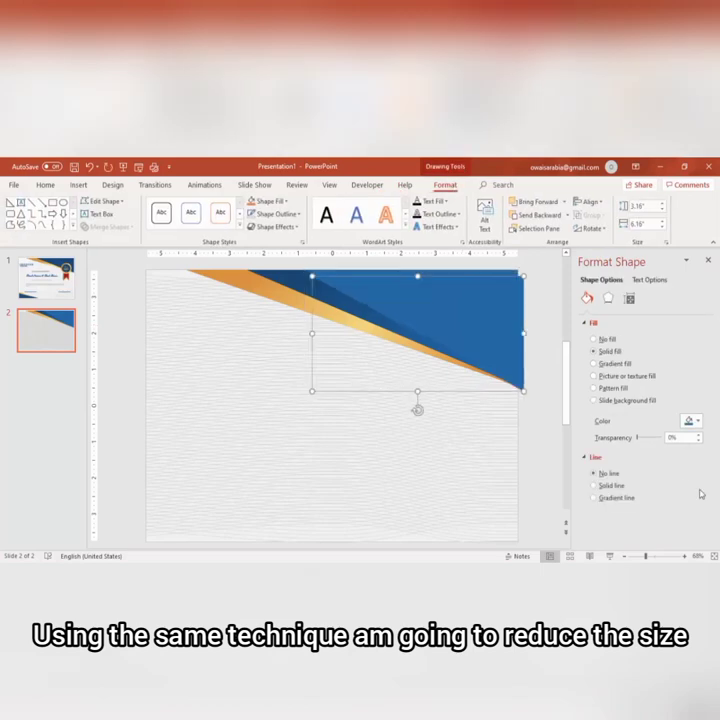
# - Recolour the triangle darker navy and narrow it further to show layered blue bands
pyautogui.click(691, 421)
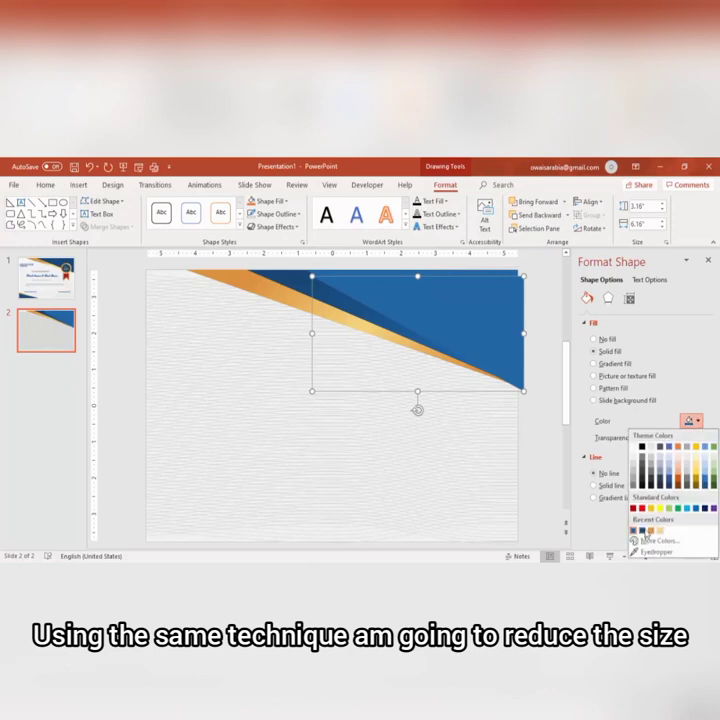
pyautogui.click(638, 520)
pyautogui.moveTo(463, 321); pyautogui.dragTo(456, 313)
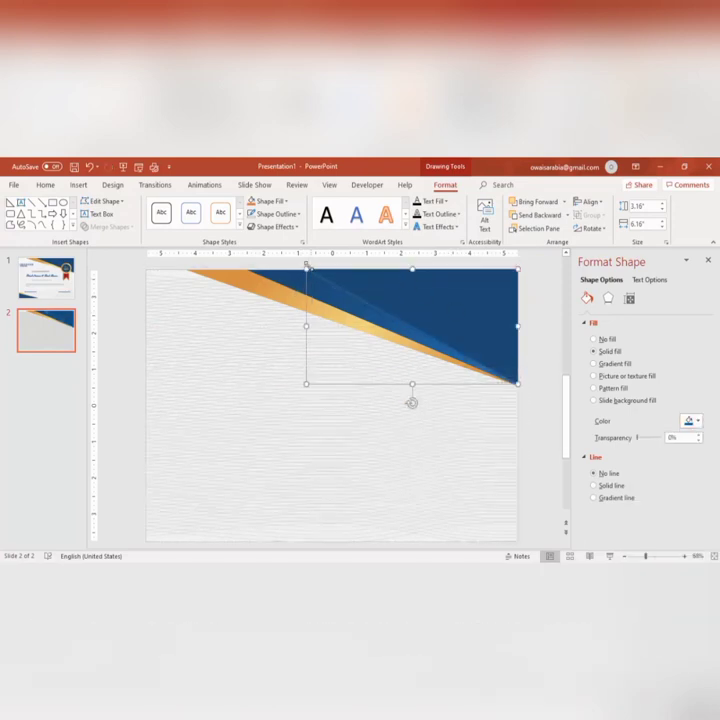
pyautogui.moveTo(306, 266); pyautogui.dragTo(332, 266)
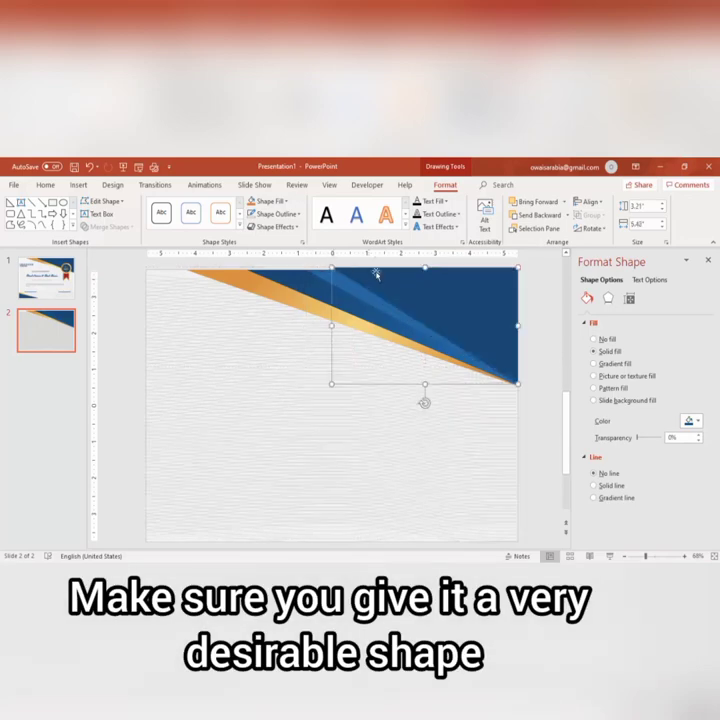
pyautogui.moveTo(384, 277); pyautogui.dragTo(388, 277)
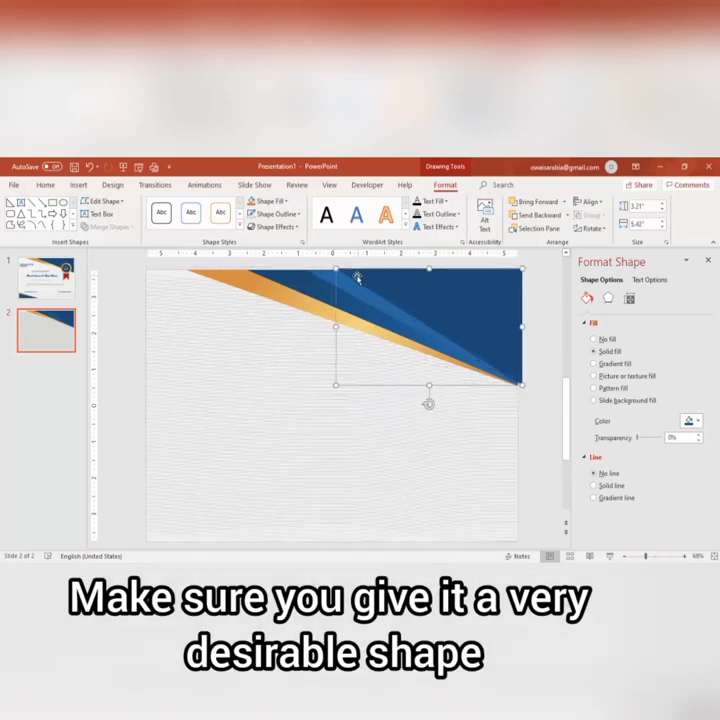
pyautogui.moveTo(336, 266); pyautogui.dragTo(380, 267)
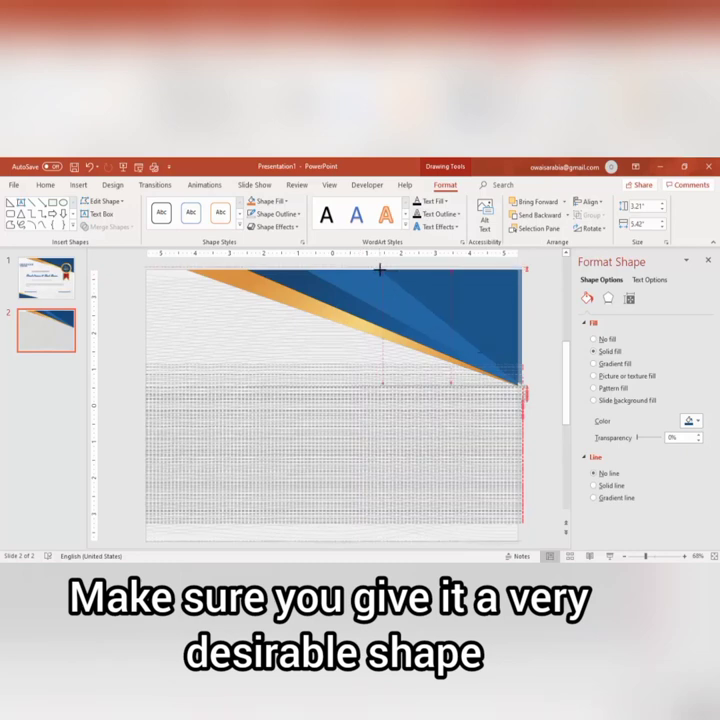
pyautogui.press('Escape')
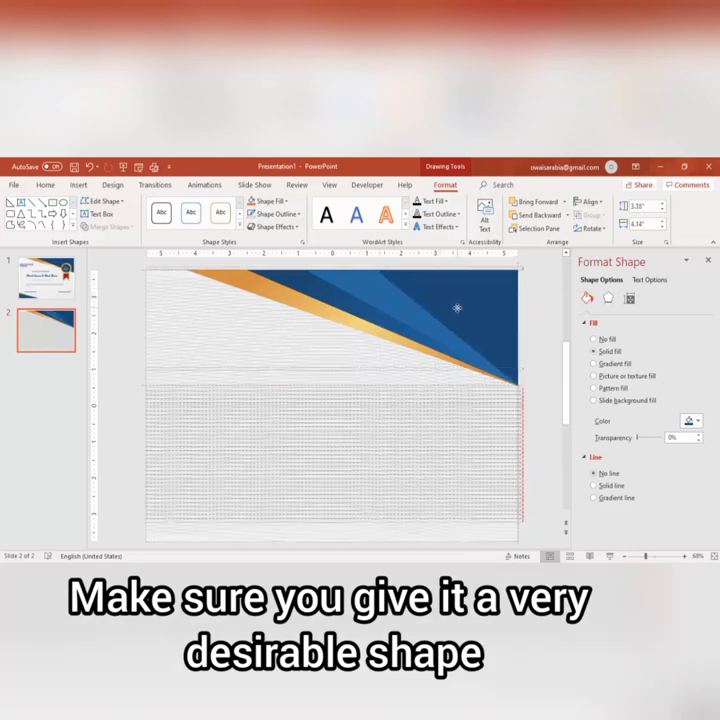
pyautogui.click(457, 308)
pyautogui.click(541, 326)
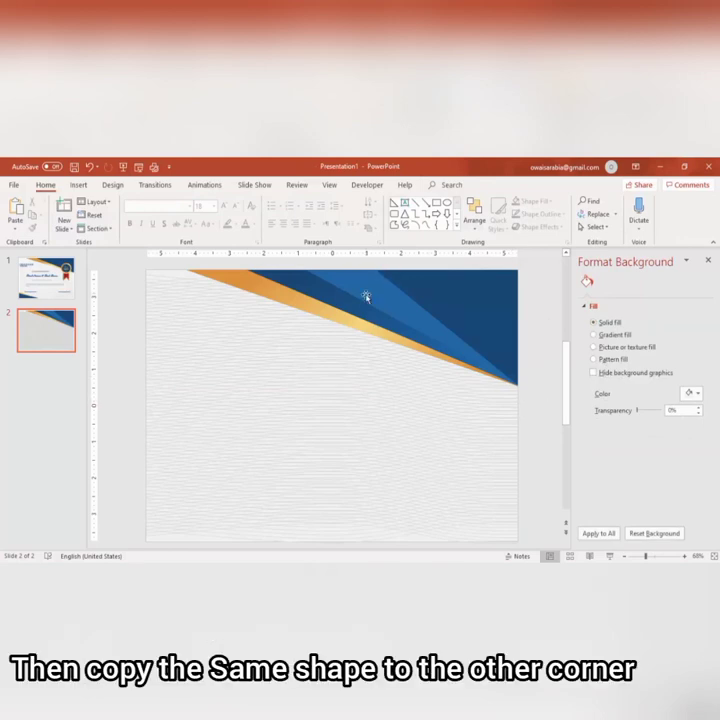
# - Copy the orange-and-blue corner design lower down the slide
pyautogui.click(252, 296)
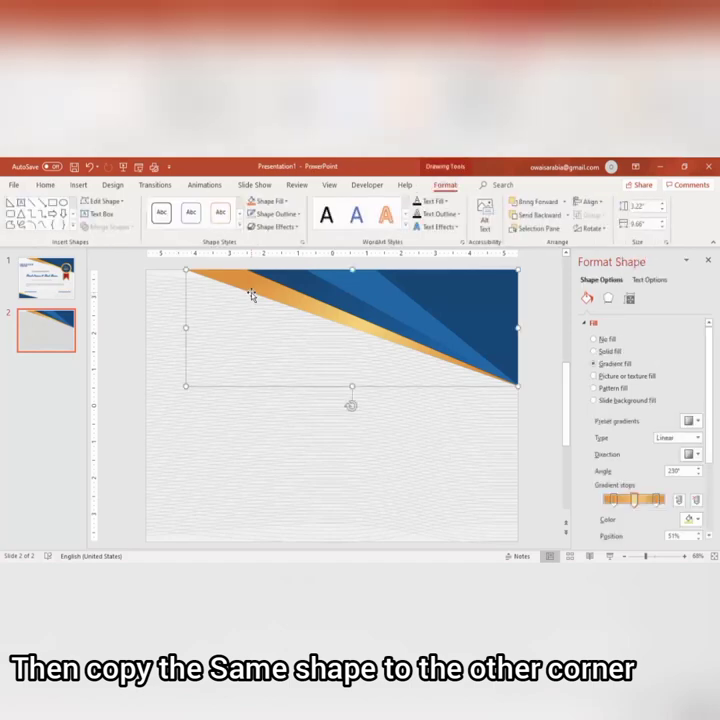
pyautogui.keyDown('ctrl'); pyautogui.moveTo(252, 296); pyautogui.dragTo(317, 288); pyautogui.keyUp('ctrl')
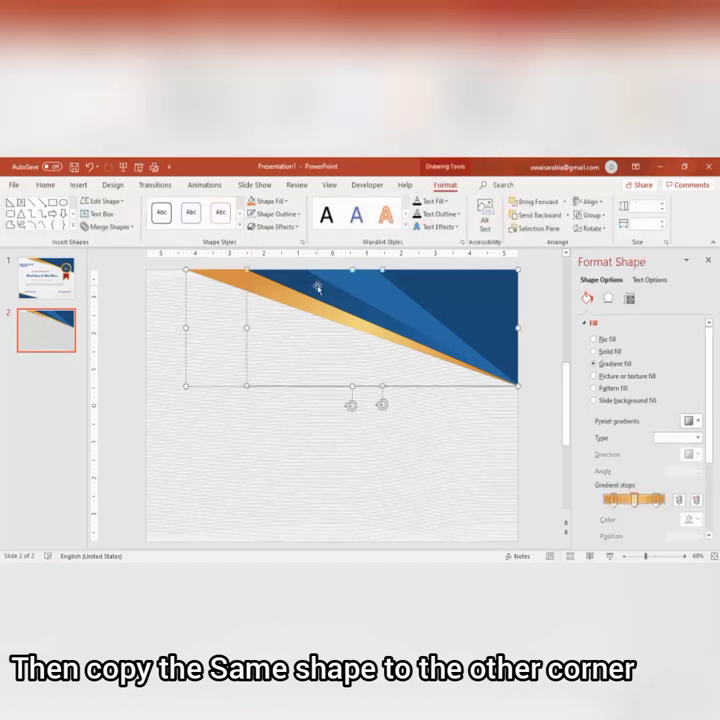
pyautogui.keyDown('ctrl'); pyautogui.moveTo(317, 288); pyautogui.dragTo(322, 390); pyautogui.keyUp('ctrl')
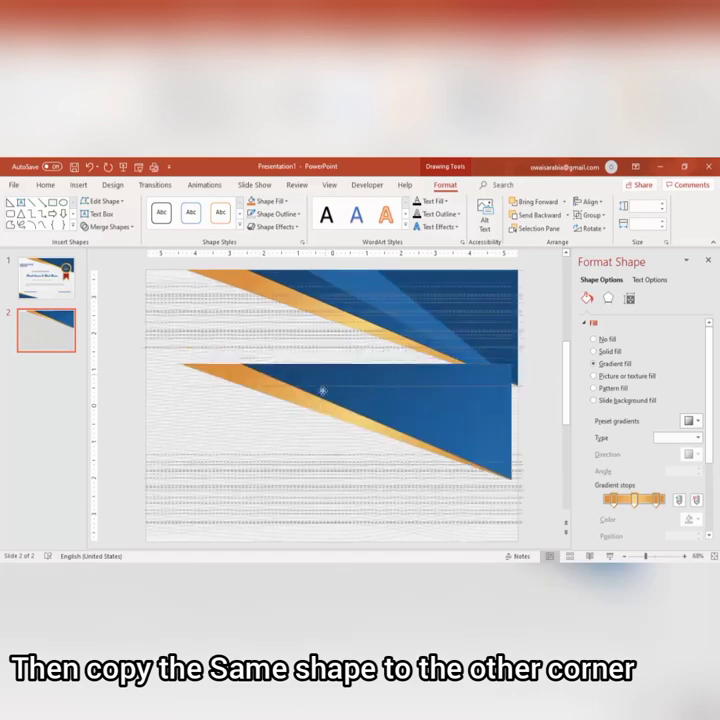
pyautogui.click(322, 390)
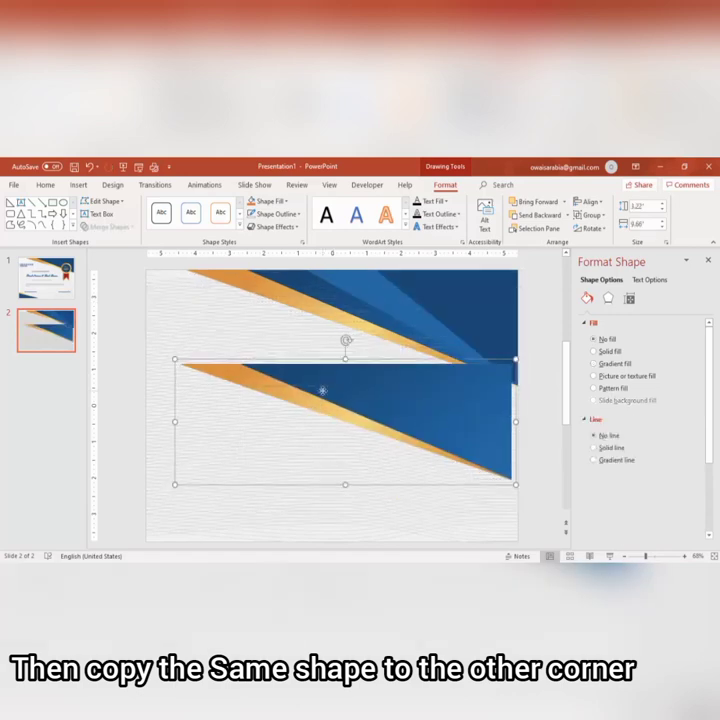
# - Flip the copy vertically and horizontally, then shrink it into the bottom-left corner
pyautogui.click(590, 229)
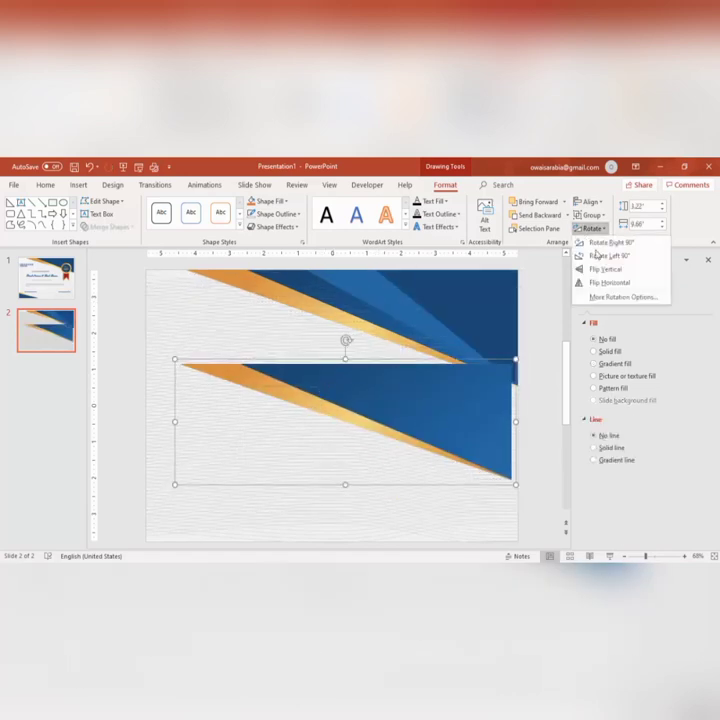
pyautogui.click(612, 270)
pyautogui.click(590, 229)
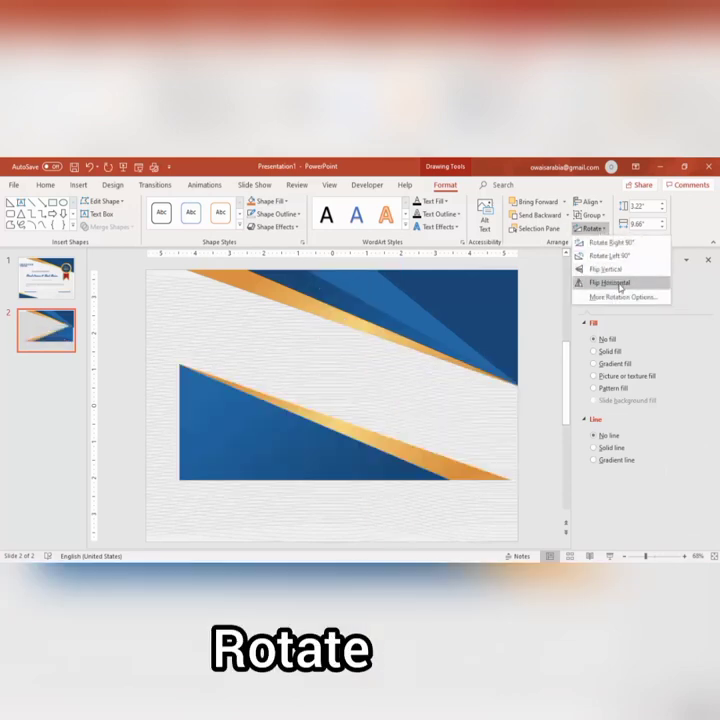
pyautogui.click(620, 284)
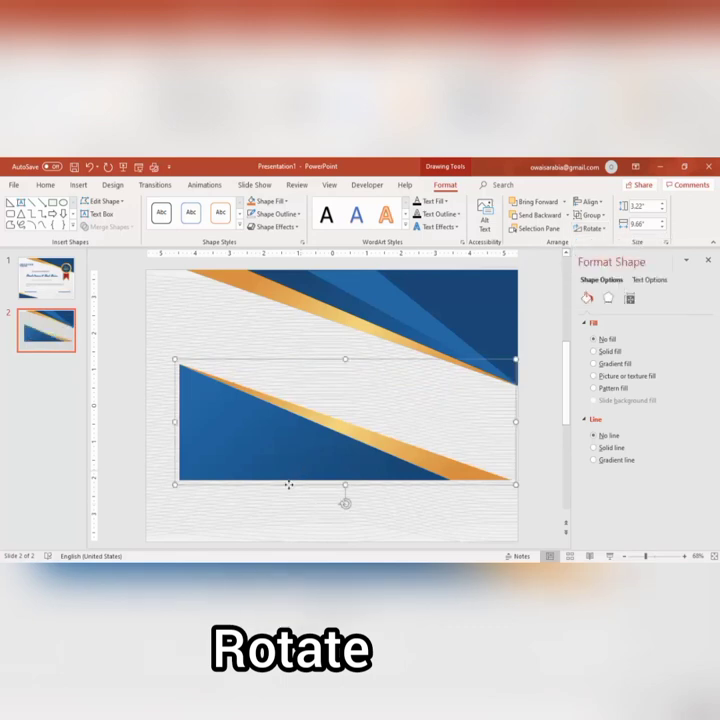
pyautogui.moveTo(289, 482); pyautogui.dragTo(268, 530)
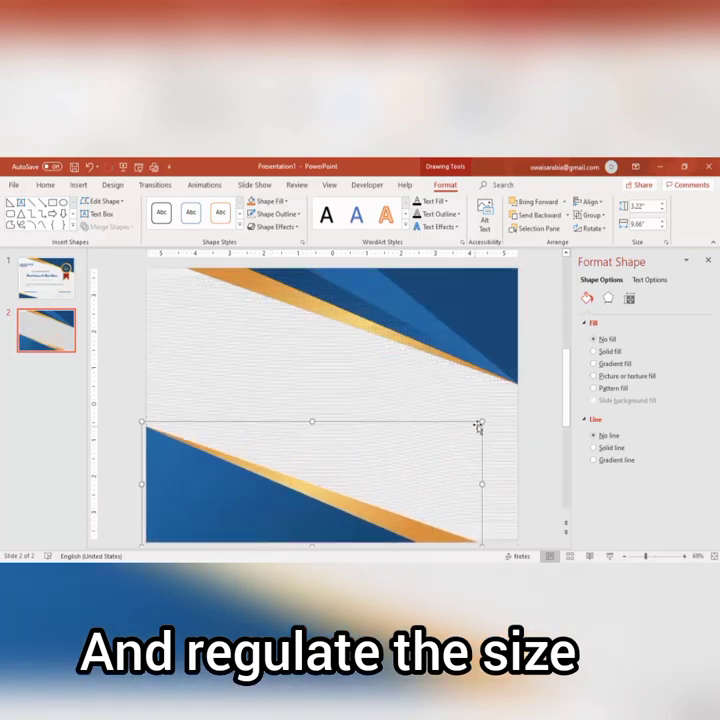
pyautogui.moveTo(477, 421); pyautogui.dragTo(259, 503)
# - Draw a Star: 16 Points shape over the orange stripe near the top-right corner
pyautogui.click(121, 421)
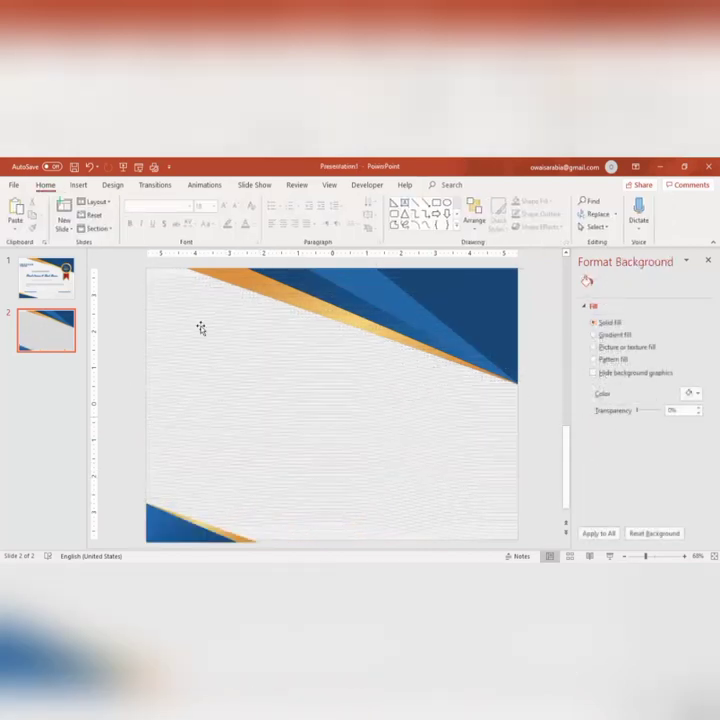
pyautogui.moveTo(543, 421); pyautogui.dragTo(204, 265)
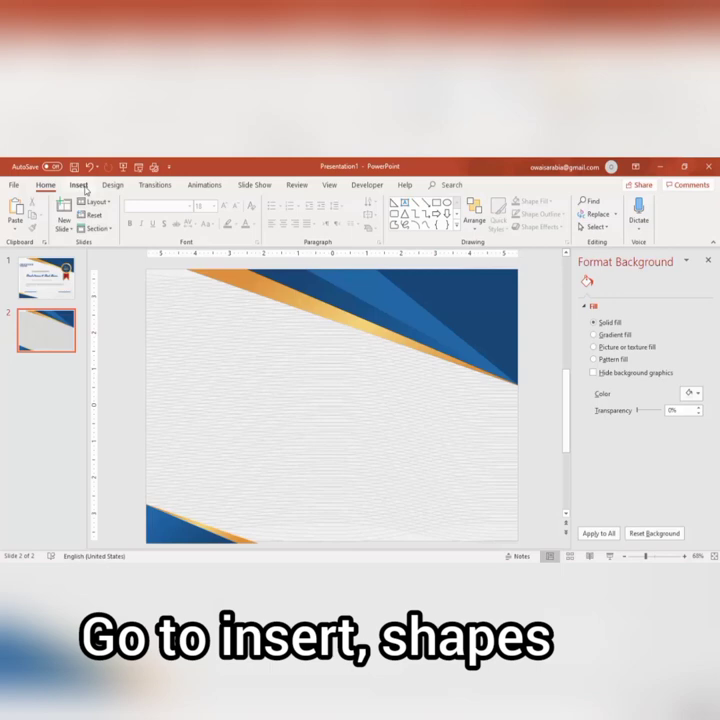
pyautogui.click(84, 186)
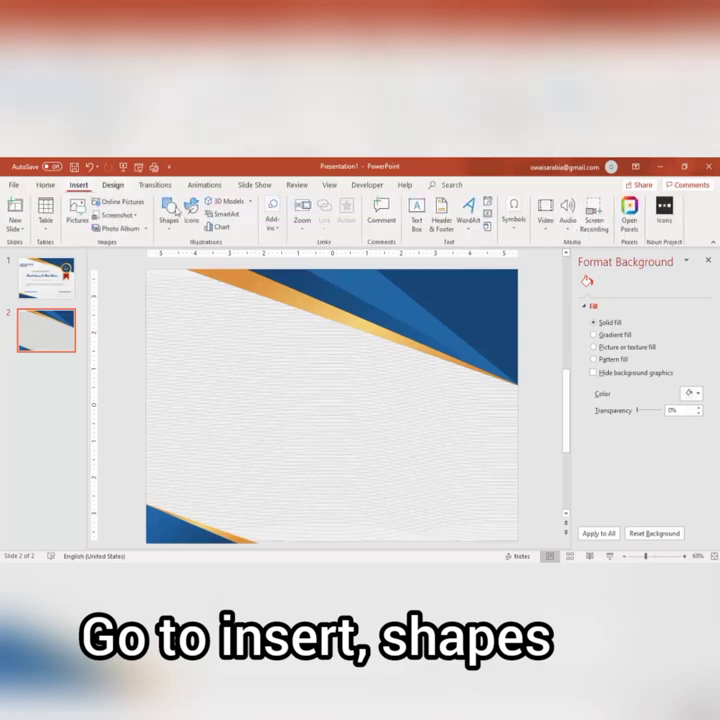
pyautogui.click(169, 222)
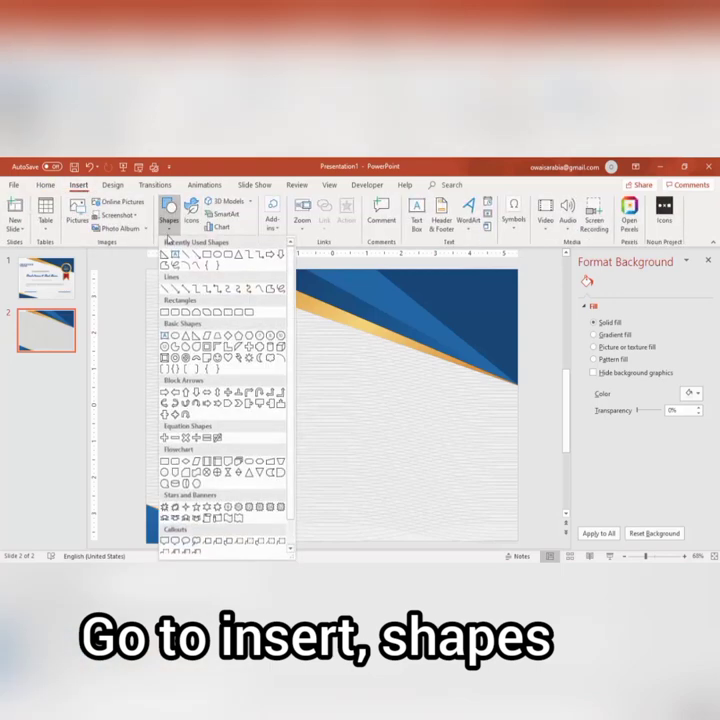
pyautogui.click(260, 512)
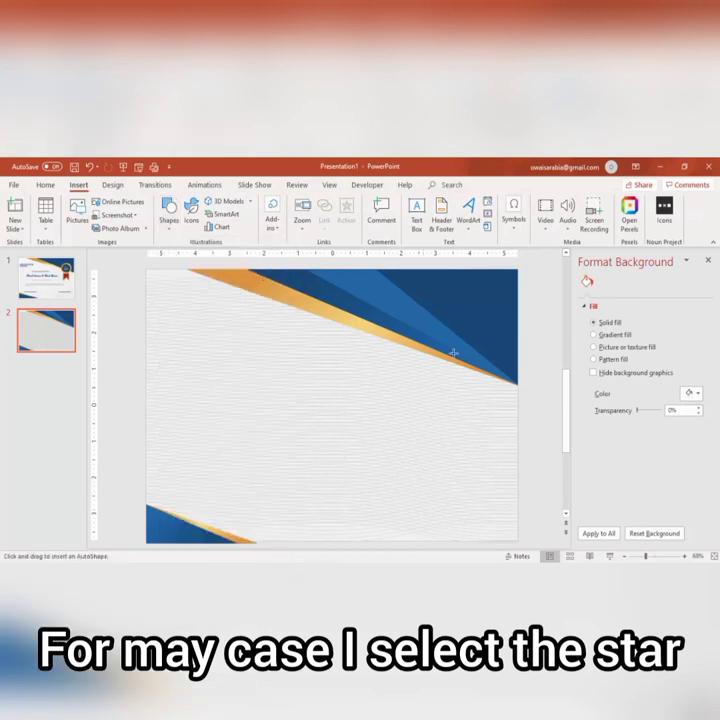
pyautogui.moveTo(432, 339); pyautogui.dragTo(481, 383)
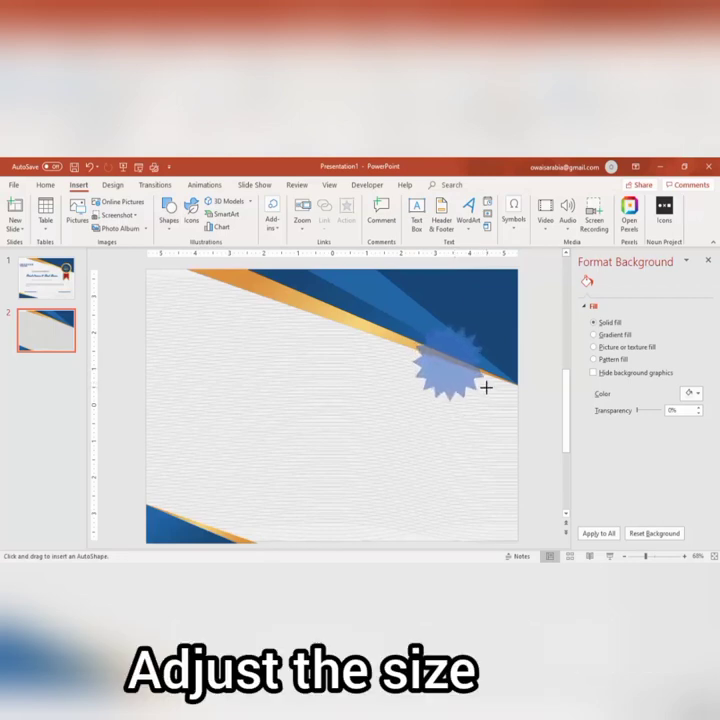
pyautogui.moveTo(481, 383); pyautogui.dragTo(478, 381)
pyautogui.moveTo(455, 336); pyautogui.dragTo(450, 313)
# - Remove the star's outline and give it a 3-D Top bevel with 2 pt width
pyautogui.click(275, 213)
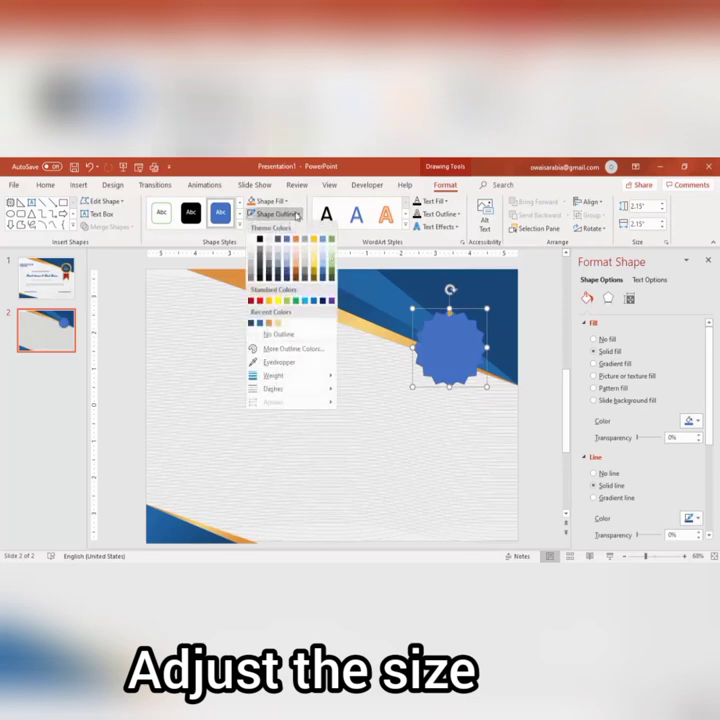
pyautogui.click(281, 342)
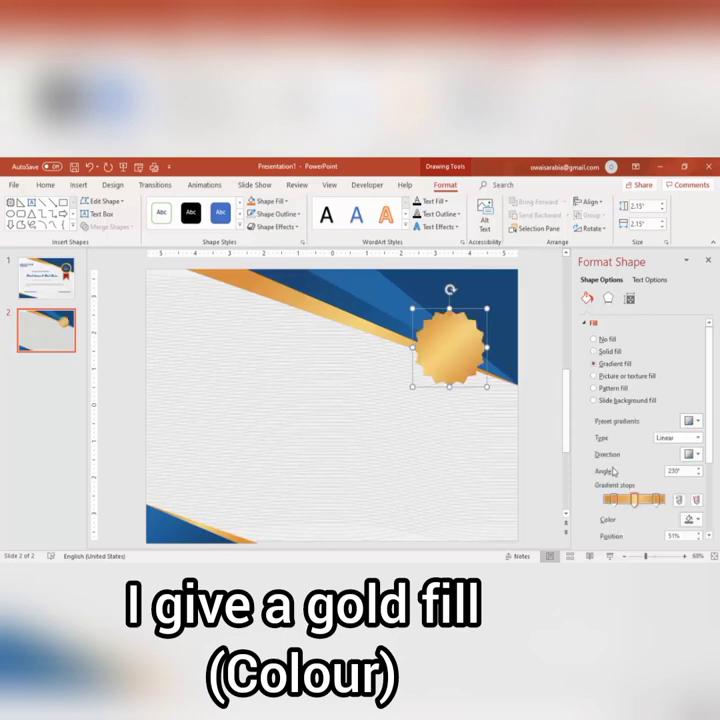
pyautogui.click(608, 298)
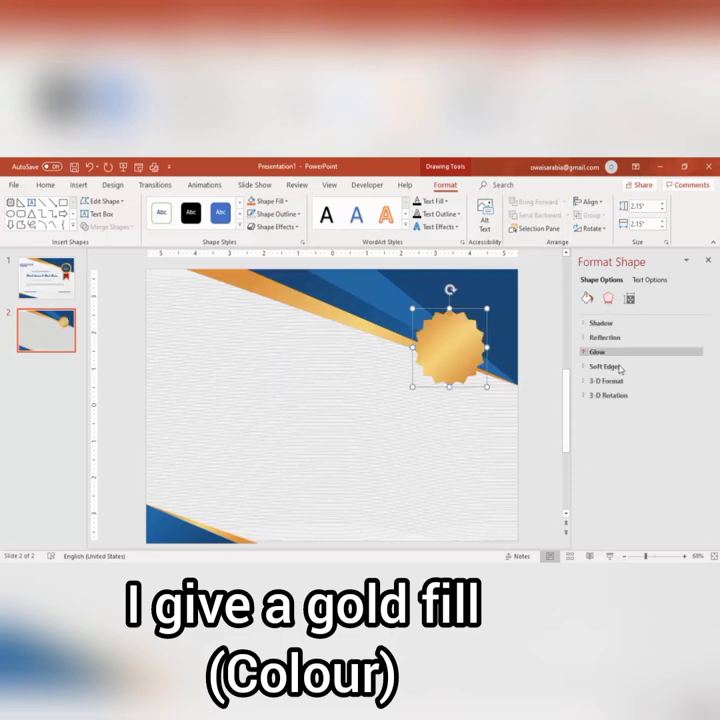
pyautogui.click(623, 382)
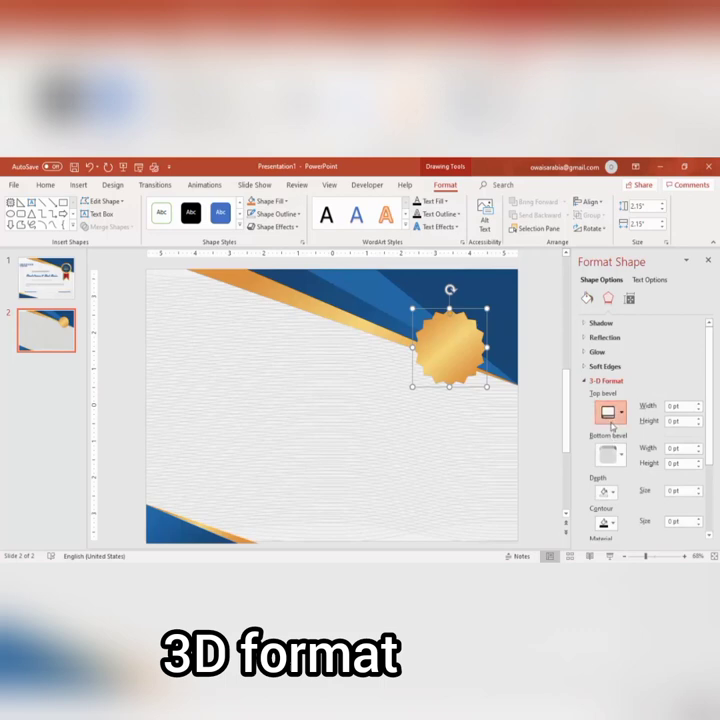
pyautogui.click(611, 425)
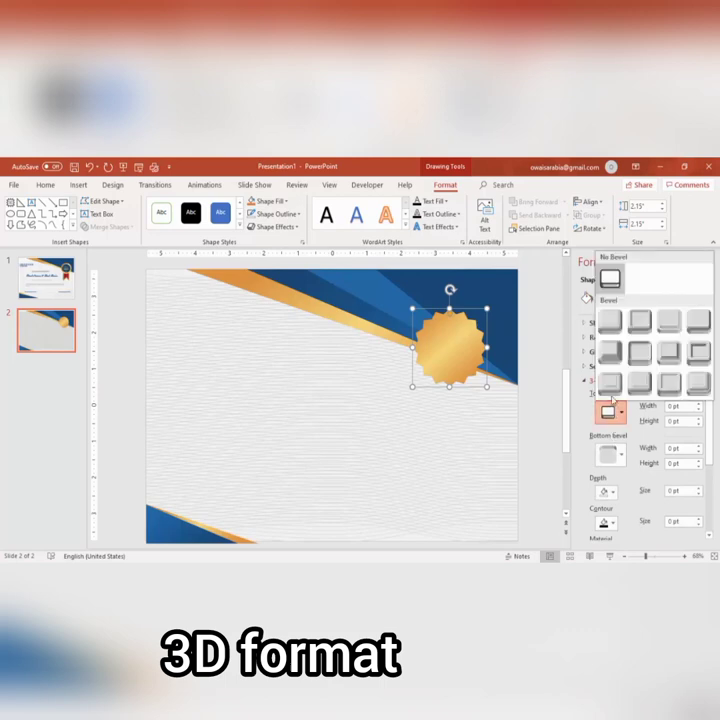
pyautogui.click(611, 327)
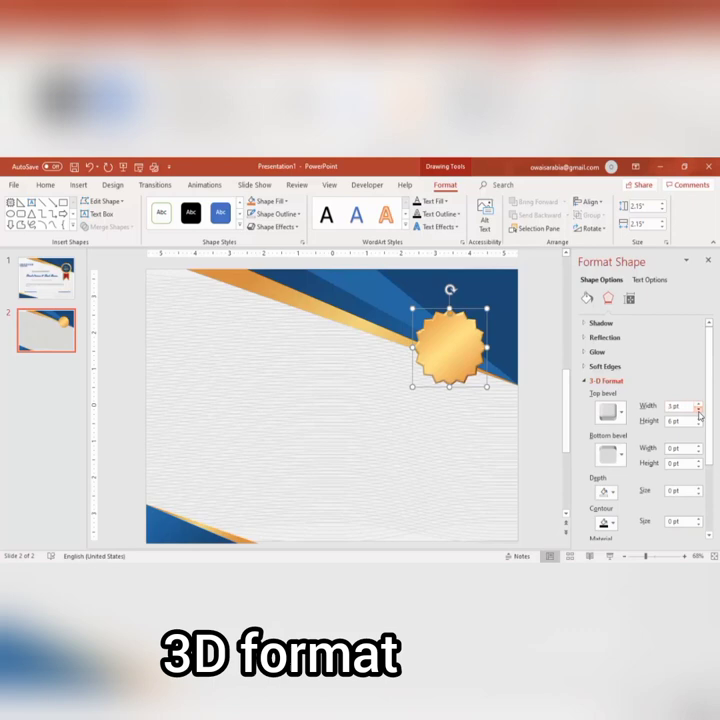
pyautogui.click(698, 410)
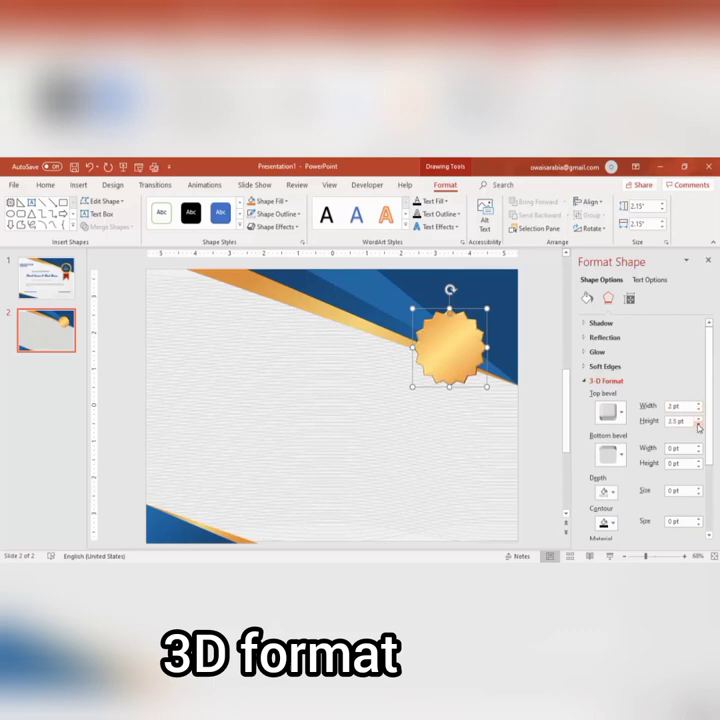
pyautogui.click(532, 380)
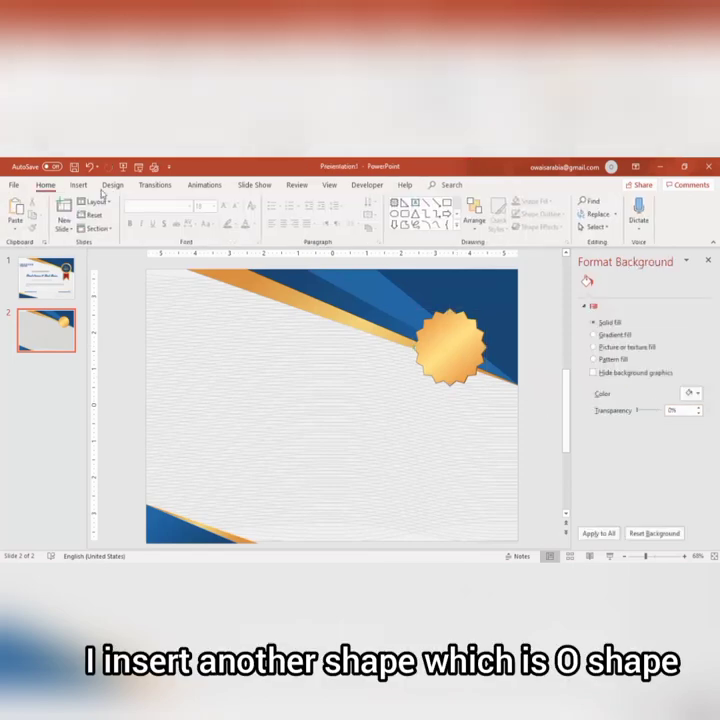
# - Draw an oval circle centred over the gold star seal
pyautogui.click(78, 185)
pyautogui.click(169, 225)
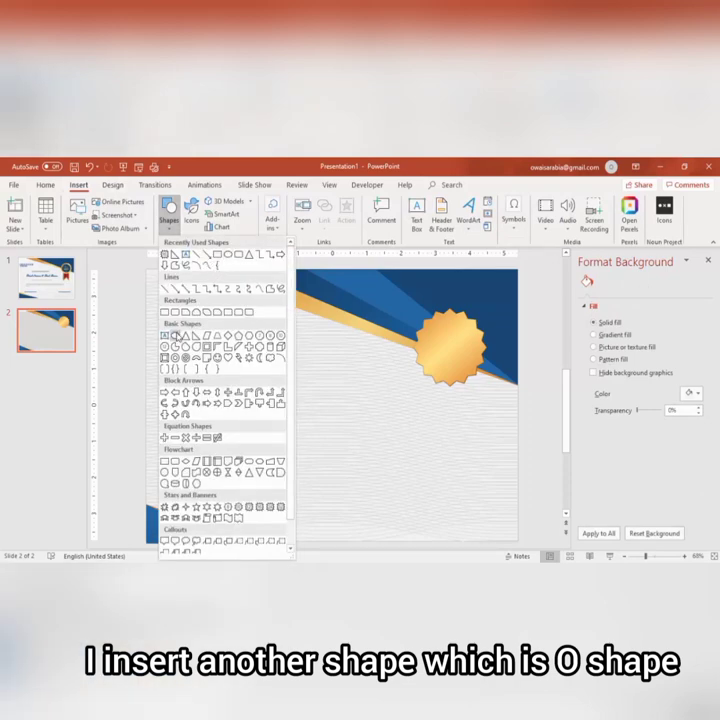
pyautogui.click(227, 255)
pyautogui.moveTo(415, 298)
pyautogui.mouseDown()
pyautogui.moveTo(469, 353)
pyautogui.moveTo(456, 347)
pyautogui.mouseUp()
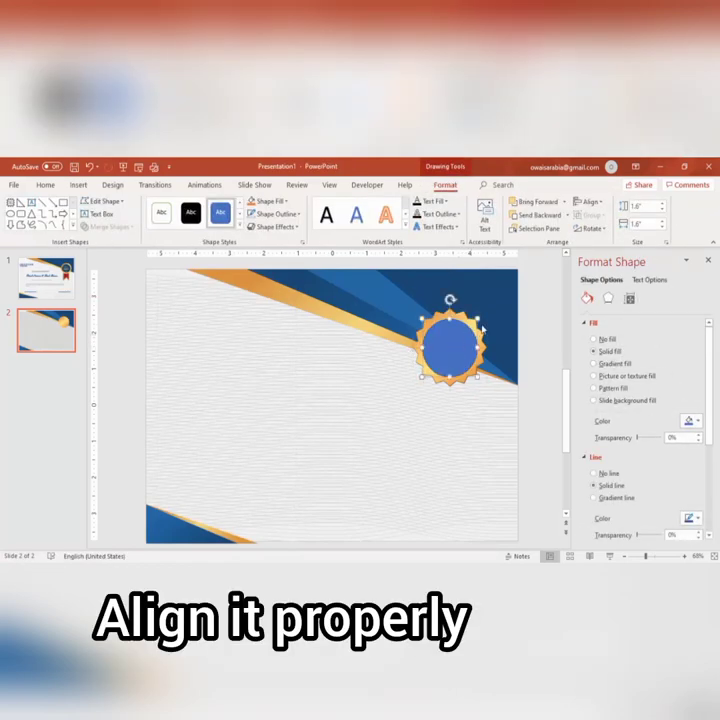
pyautogui.moveTo(479, 316); pyautogui.dragTo(457, 340)
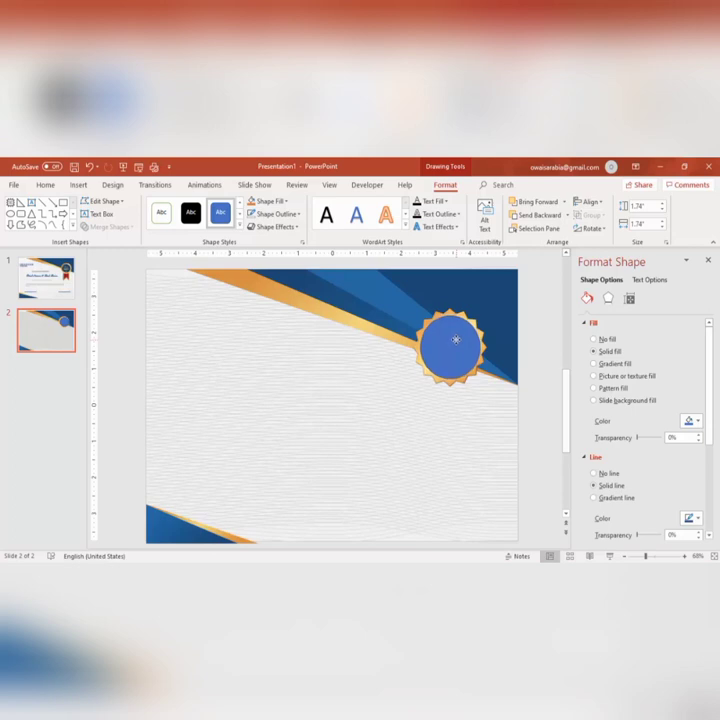
# - Fill the circle dark navy and remove its outline
pyautogui.click(456, 339)
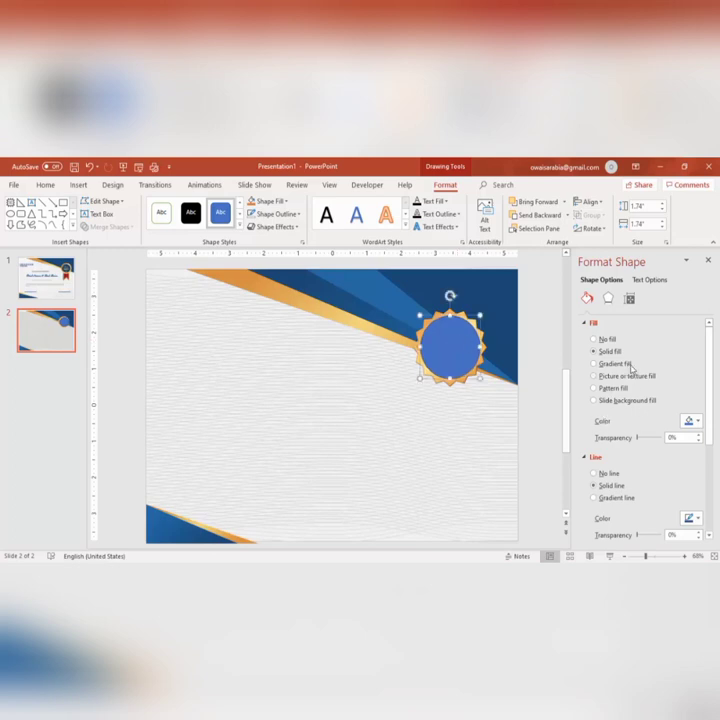
pyautogui.click(690, 420)
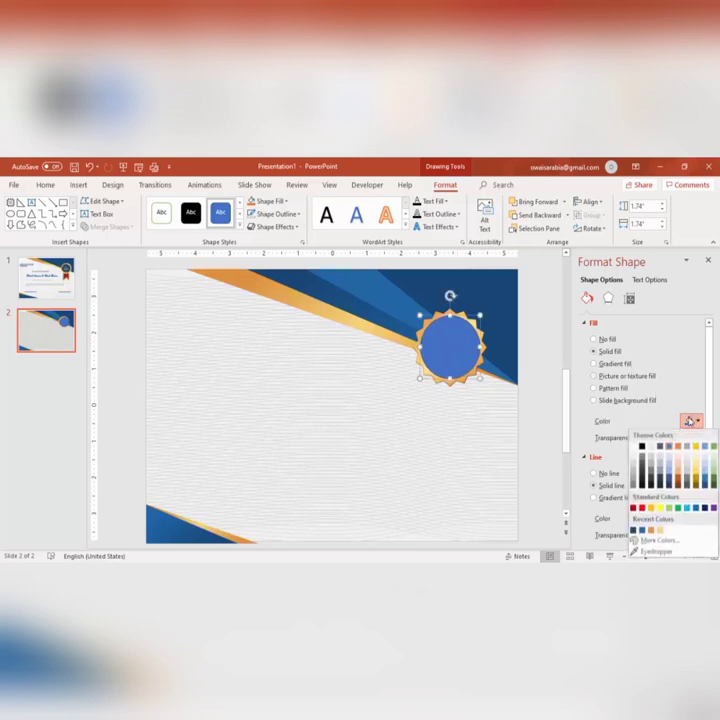
pyautogui.click(634, 531)
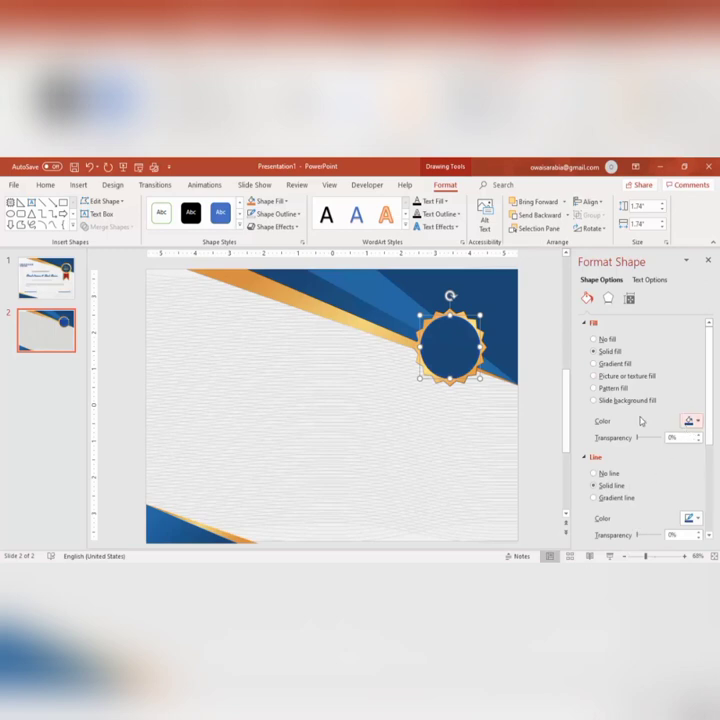
pyautogui.click(274, 214)
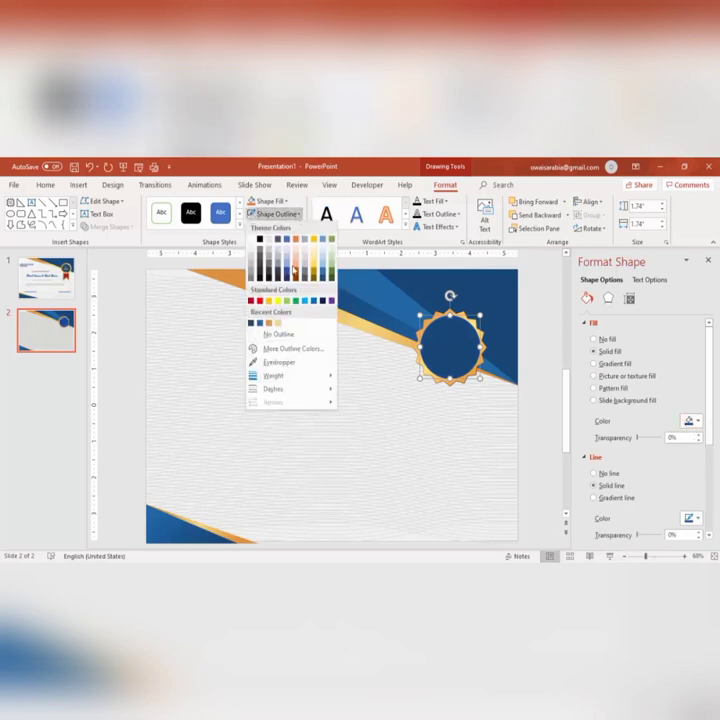
pyautogui.click(288, 333)
pyautogui.click(466, 366)
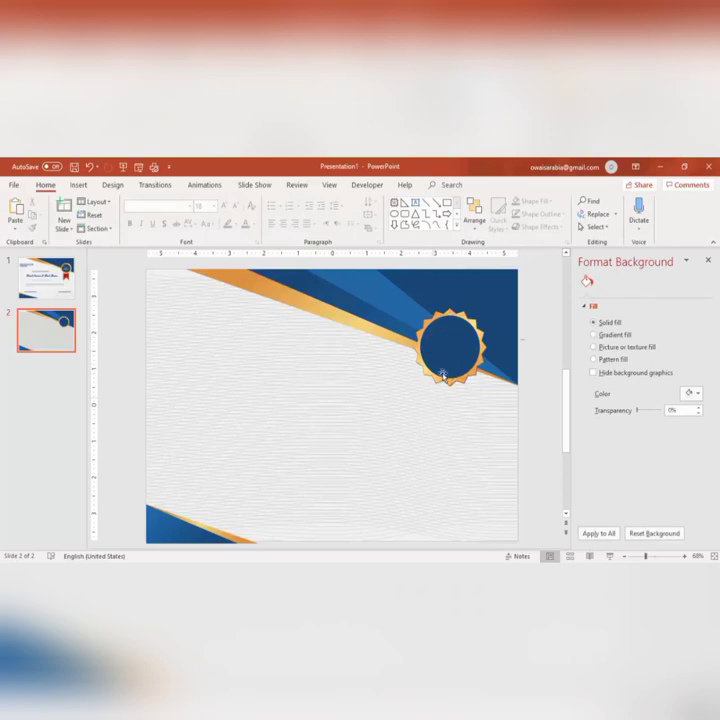
# - Draw an Arrow: Chevron shape below the seal
pyautogui.click(78, 187)
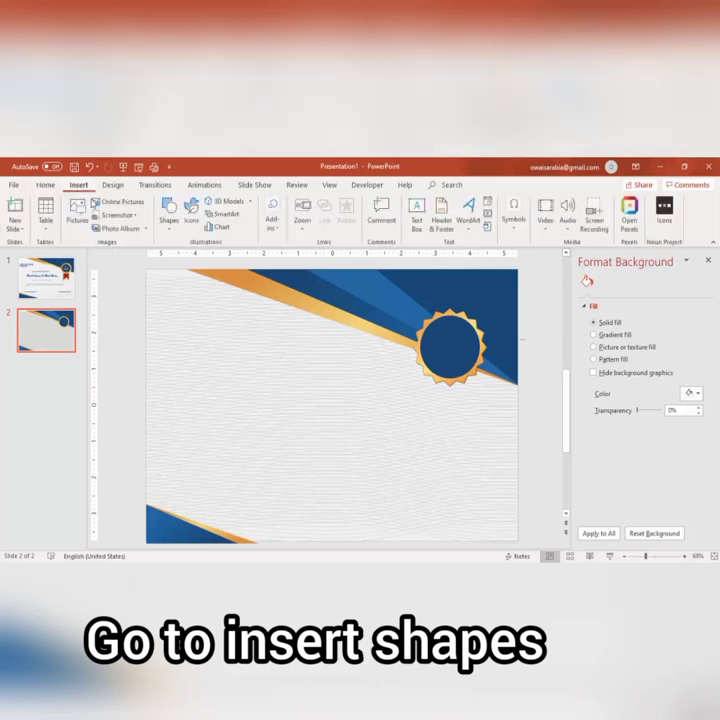
pyautogui.click(169, 215)
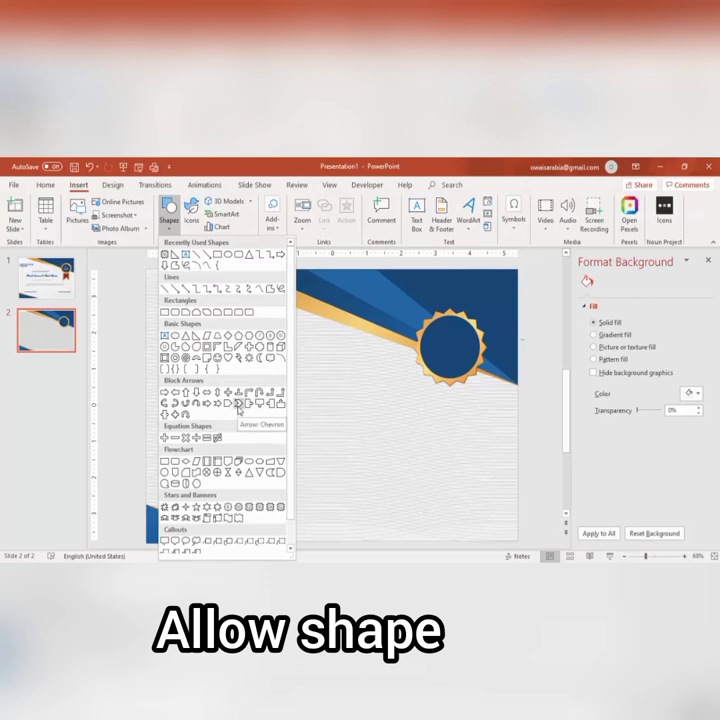
pyautogui.click(239, 410)
pyautogui.moveTo(385, 387)
pyautogui.mouseDown()
pyautogui.moveTo(474, 427)
pyautogui.moveTo(488, 421)
pyautogui.mouseUp()
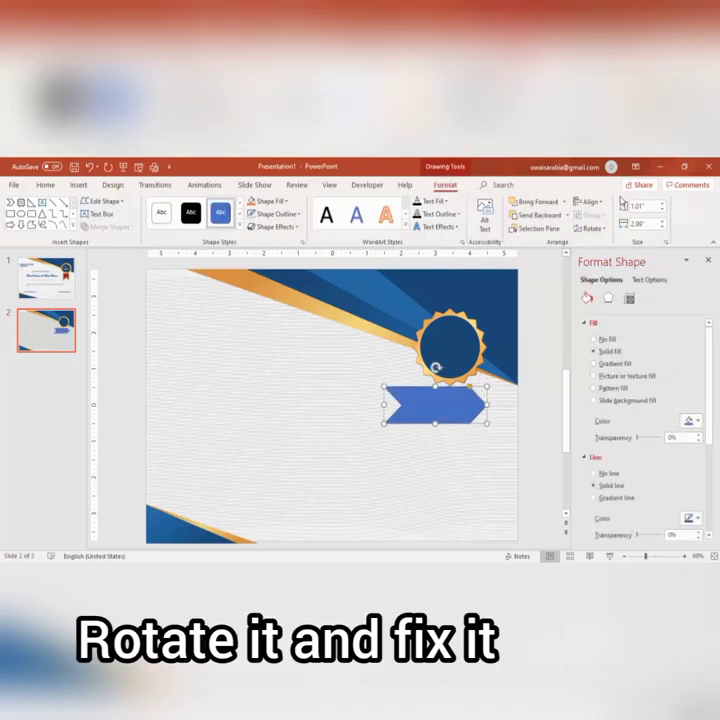
# - Rotate the chevron 90° into a hanging ribbon under the seal, widened to 1.29 inches
pyautogui.click(598, 228)
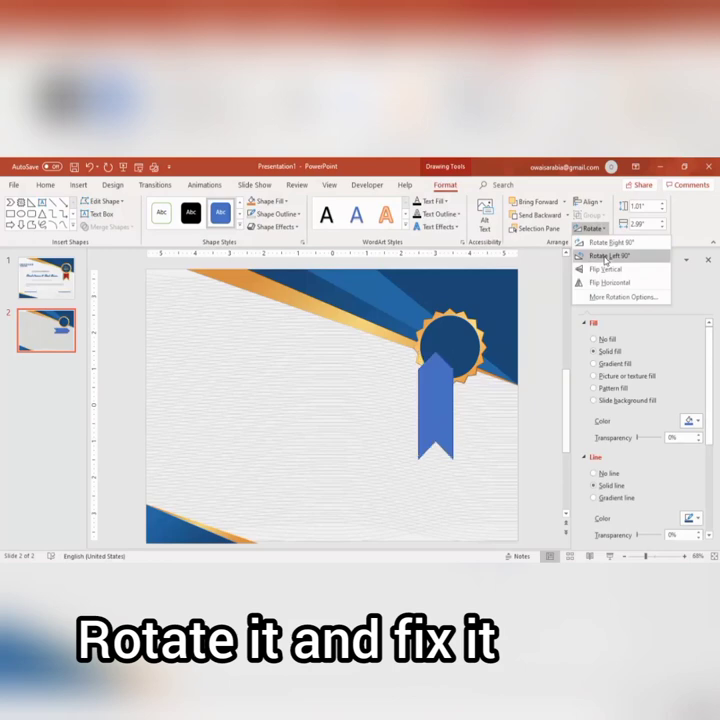
pyautogui.click(606, 256)
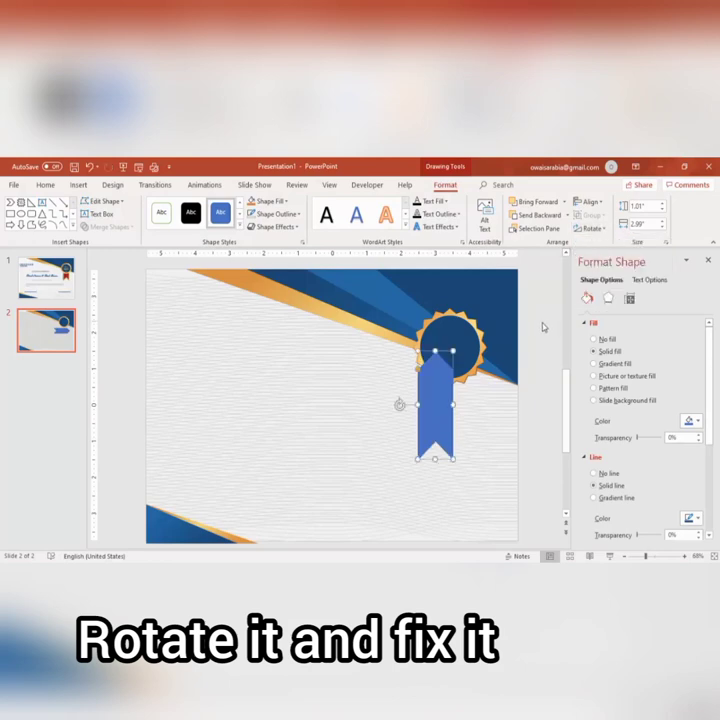
pyautogui.moveTo(455, 396)
pyautogui.mouseDown()
pyautogui.moveTo(462, 389)
pyautogui.moveTo(453, 390)
pyautogui.mouseUp()
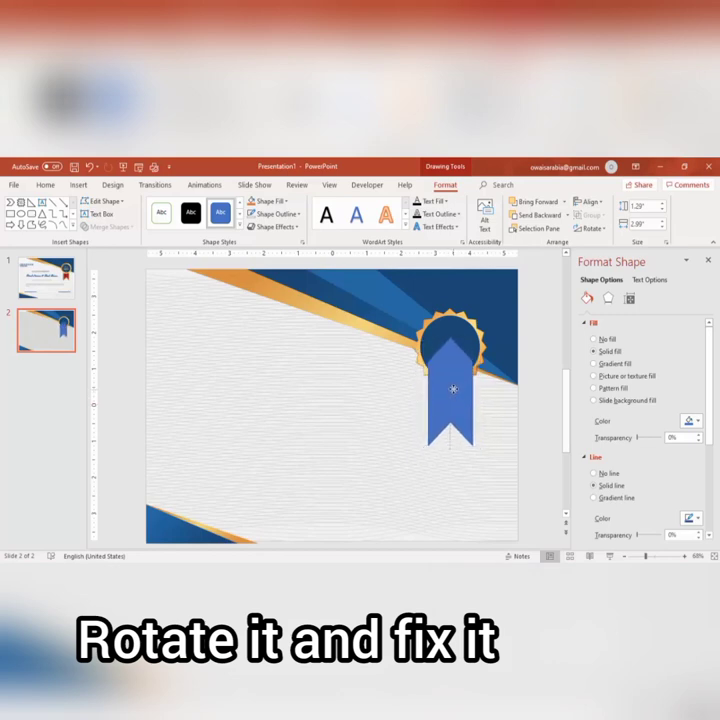
pyautogui.moveTo(453, 389); pyautogui.dragTo(453, 390)
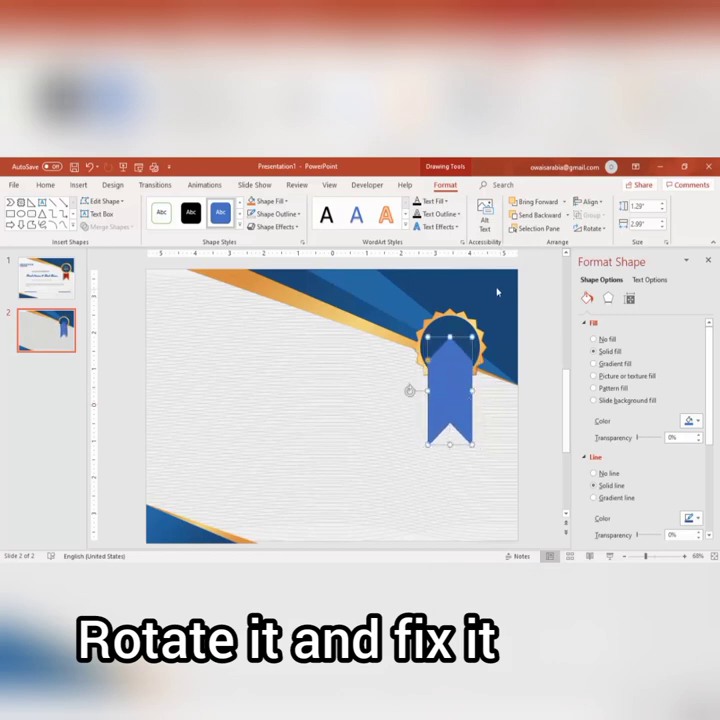
pyautogui.click(297, 215)
# - Remove the ribbon's outline, tuck it behind the navy circle, and apply a gradient fill
pyautogui.click(282, 330)
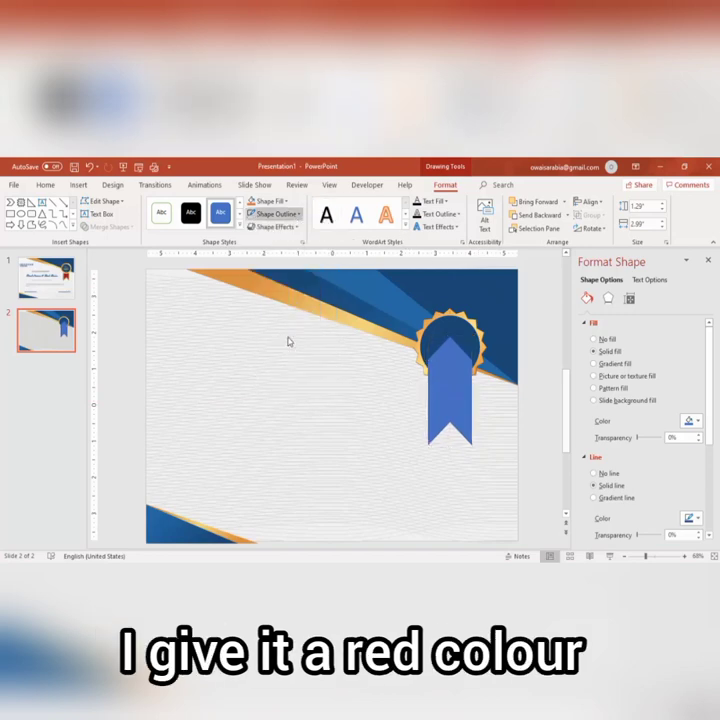
pyautogui.click(547, 222)
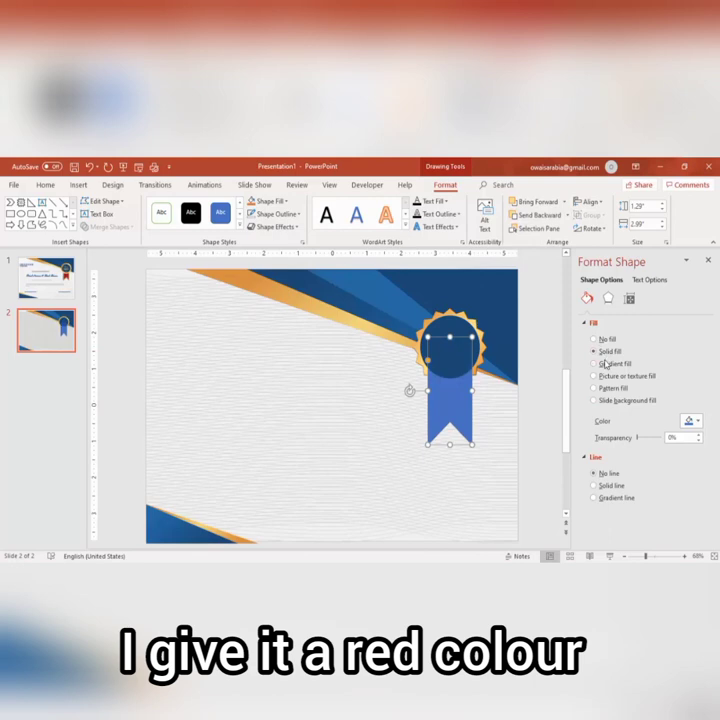
pyautogui.click(605, 364)
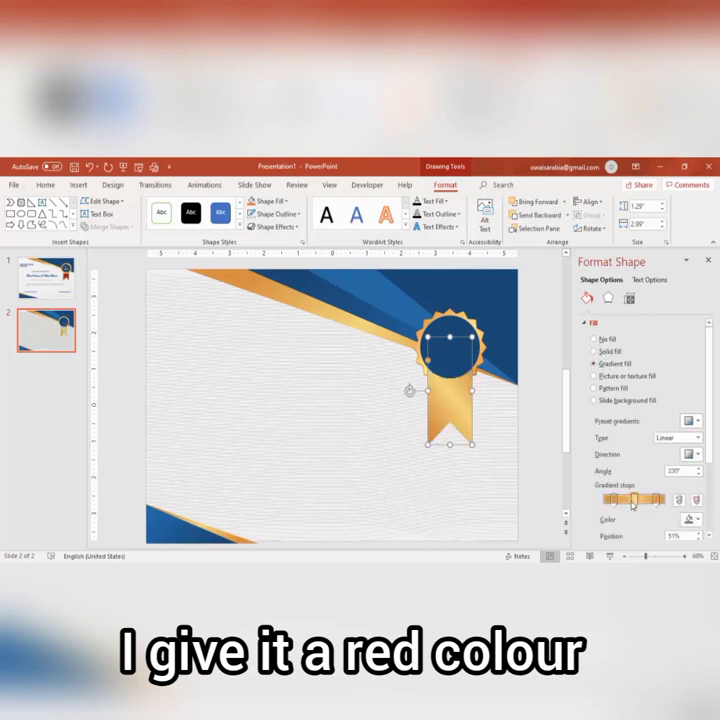
# - Set the ribbon's gradient stops to dark red and red
pyautogui.moveTo(633, 503); pyautogui.dragTo(643, 501)
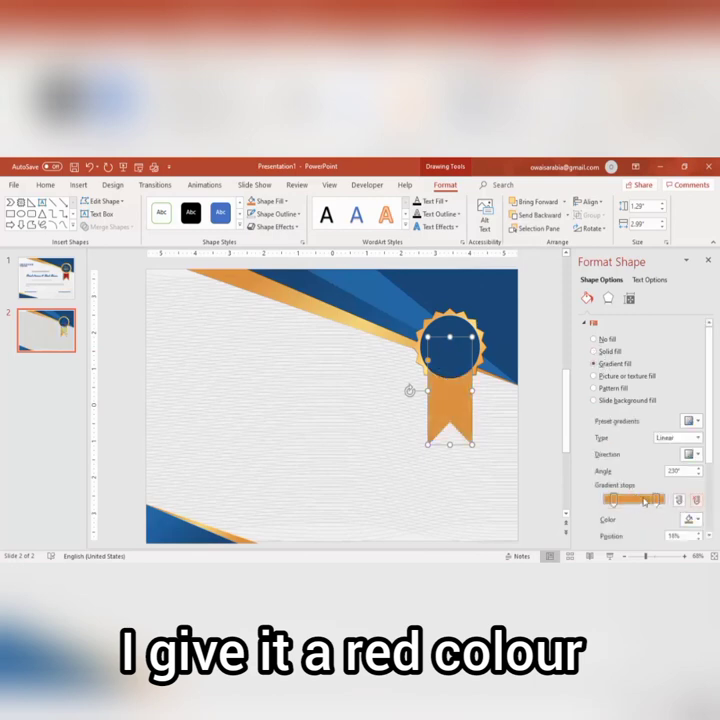
pyautogui.click(691, 519)
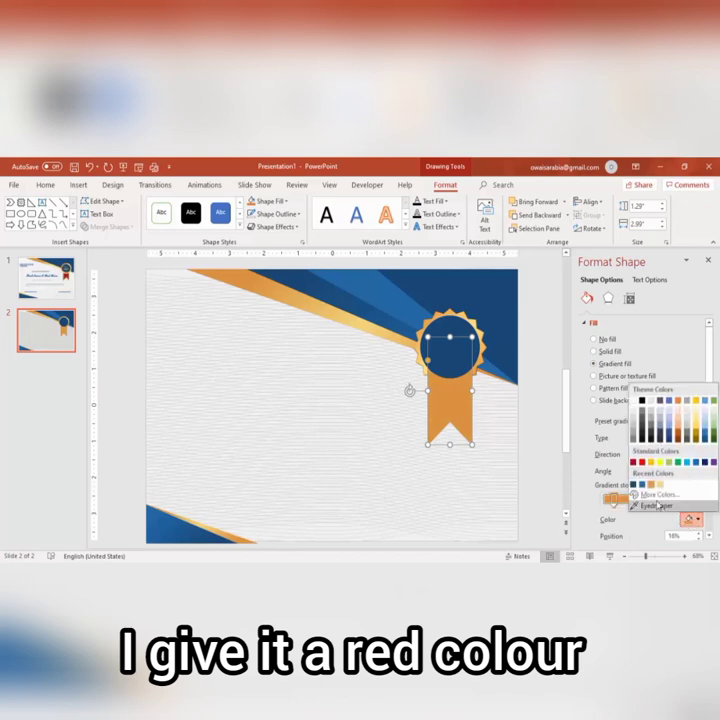
pyautogui.click(662, 506)
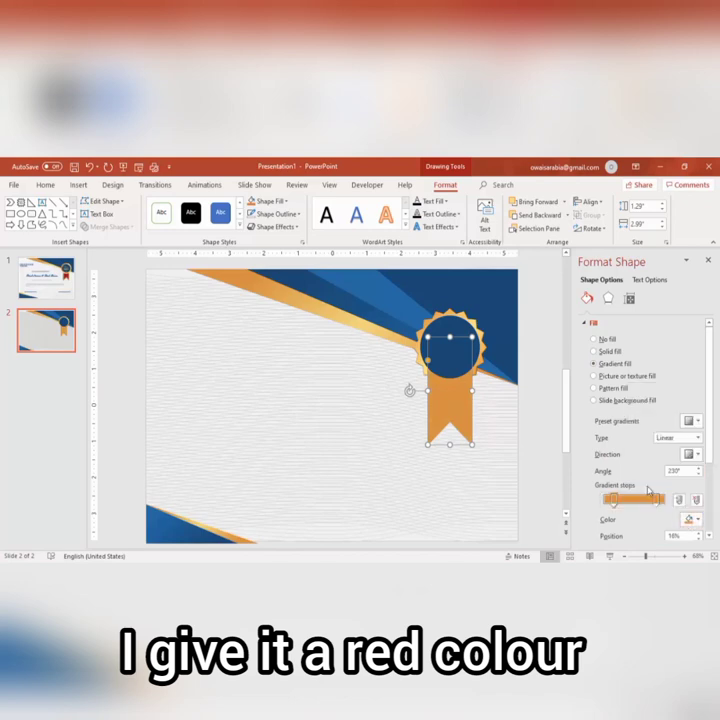
pyautogui.click(689, 519)
pyautogui.click(656, 503)
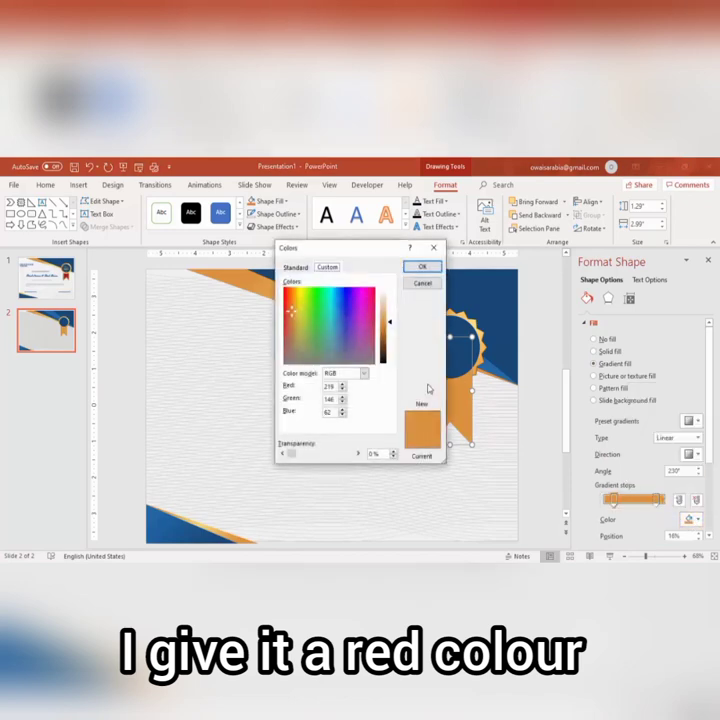
pyautogui.click(294, 268)
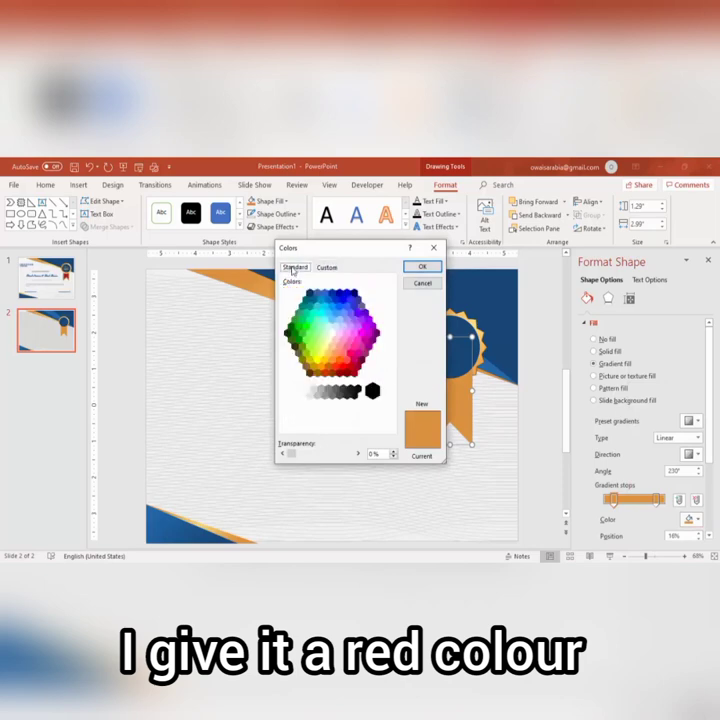
pyautogui.click(332, 373)
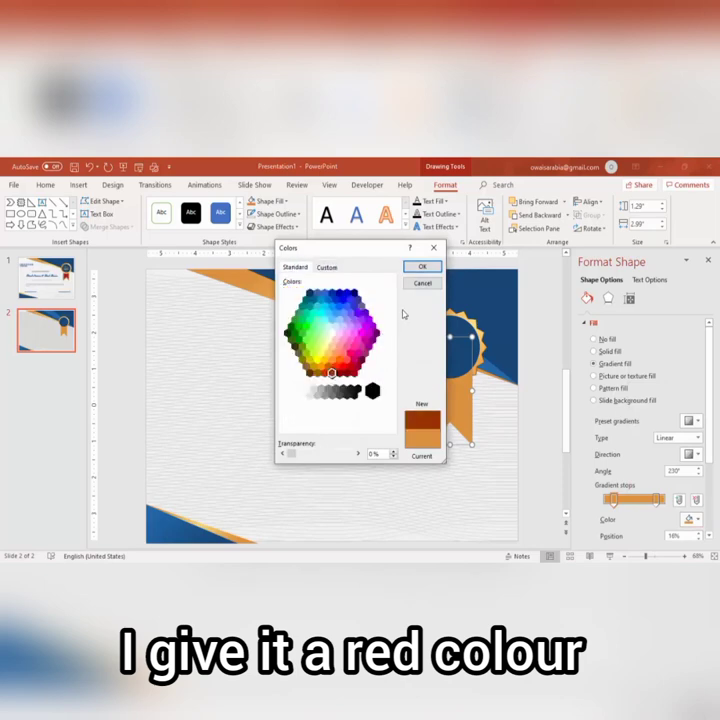
pyautogui.click(422, 267)
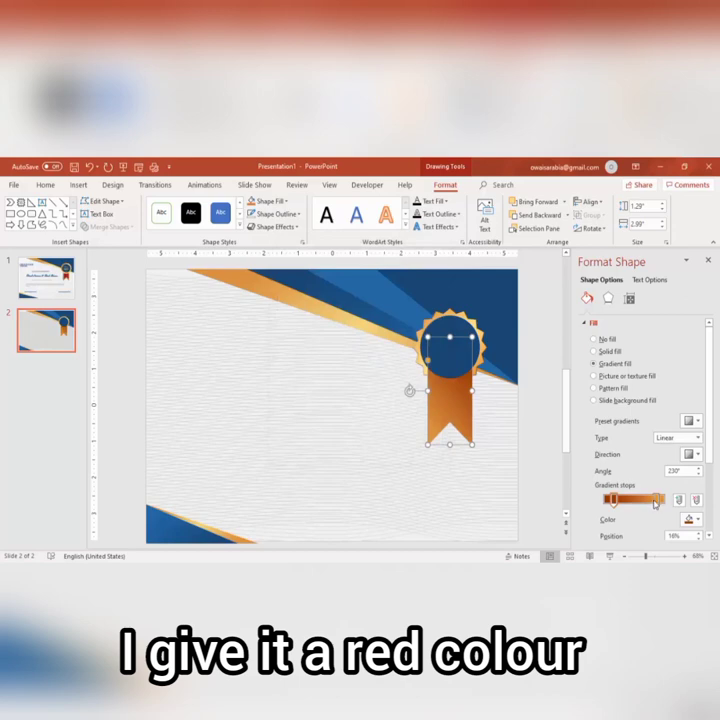
pyautogui.click(655, 500)
pyautogui.click(688, 519)
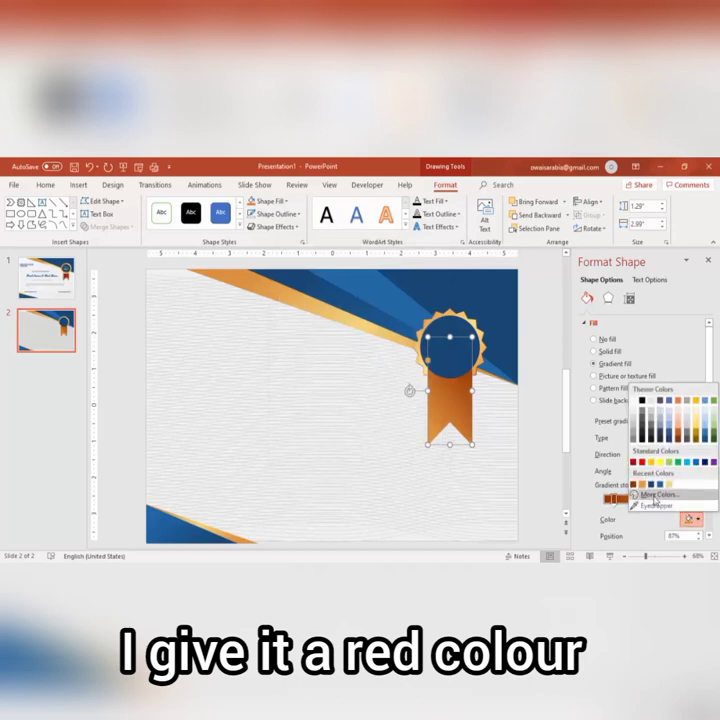
pyautogui.click(634, 484)
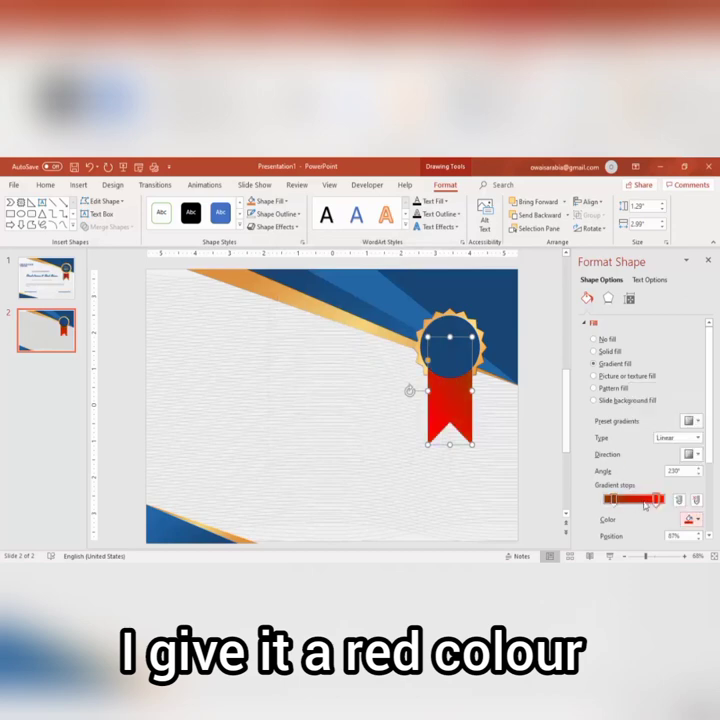
pyautogui.moveTo(655, 500); pyautogui.dragTo(626, 503)
# - Set the gradient direction to a 180° angle and move the dark stop to 20%
pyautogui.click(689, 455)
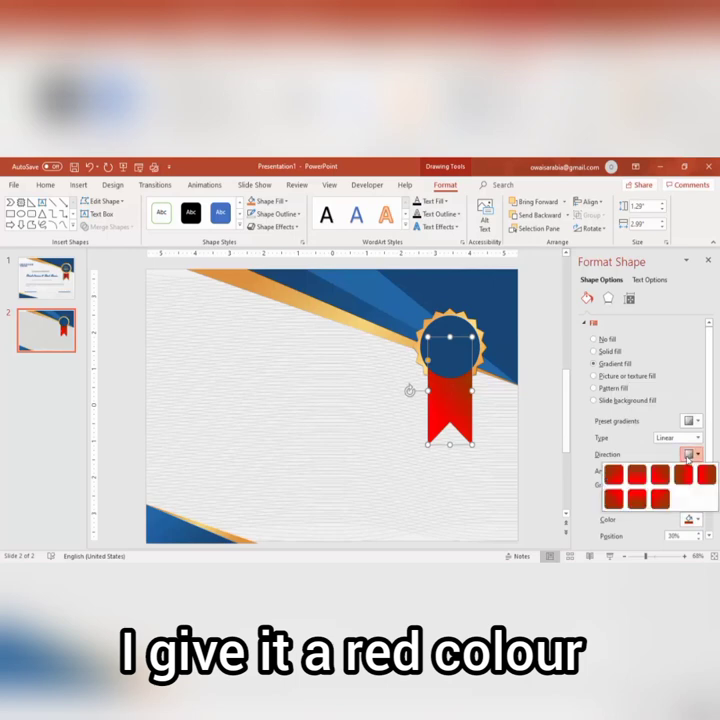
pyautogui.click(612, 474)
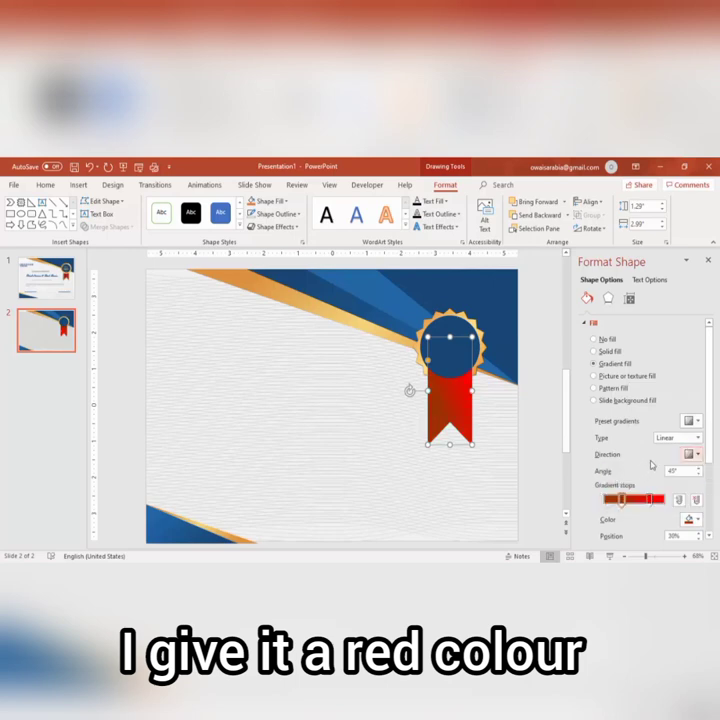
pyautogui.click(689, 455)
pyautogui.click(640, 499)
pyautogui.click(690, 455)
pyautogui.click(656, 476)
pyautogui.click(690, 455)
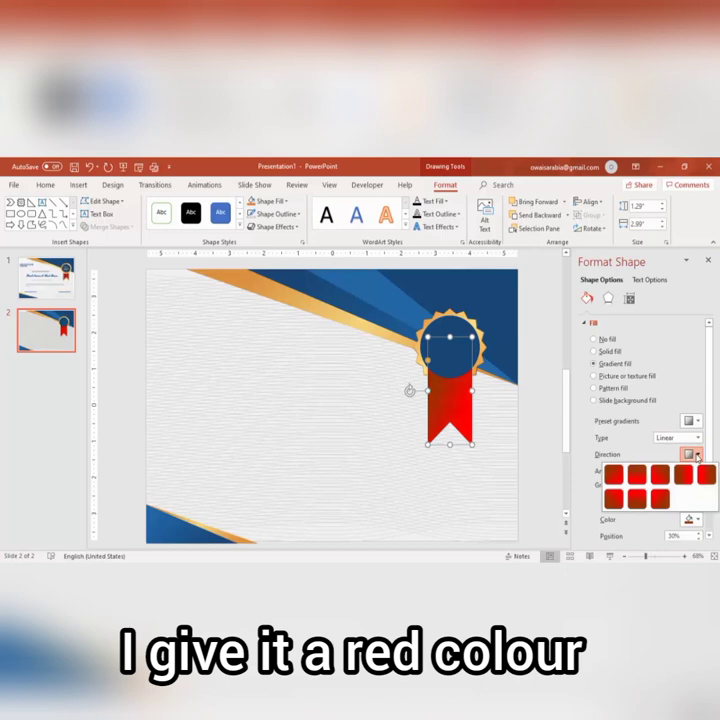
pyautogui.click(684, 474)
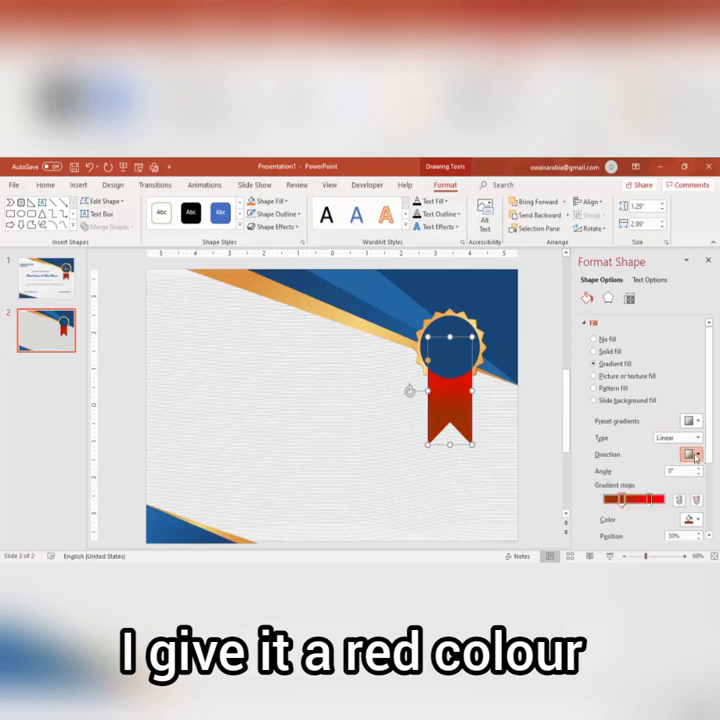
pyautogui.click(692, 455)
pyautogui.click(696, 478)
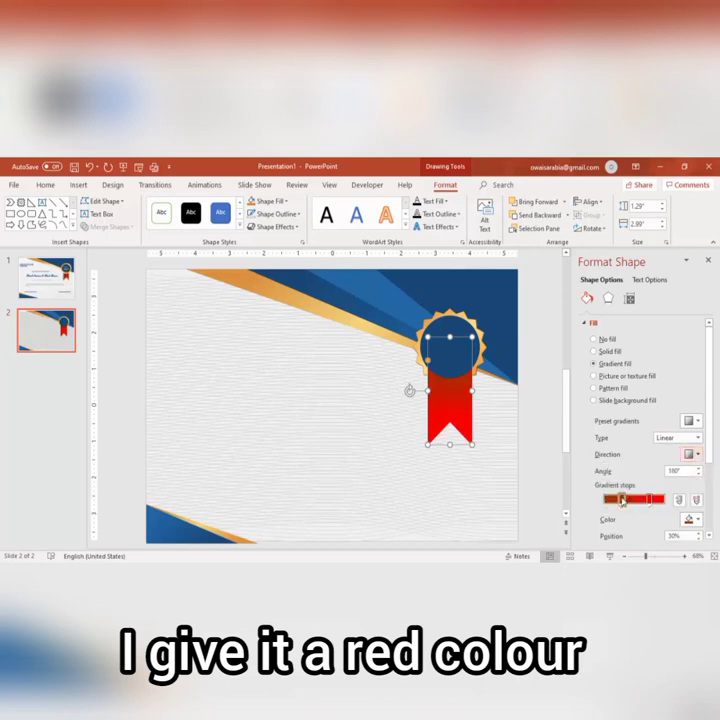
pyautogui.moveTo(621, 499); pyautogui.dragTo(613, 499)
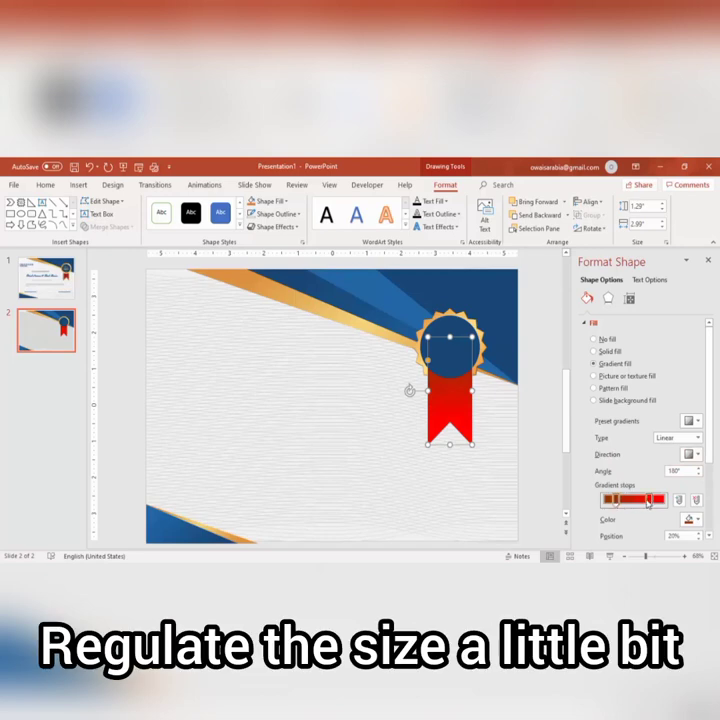
# - Drag the red ribbon's bottom handle up so it is 2.62" tall
pyautogui.click(647, 500)
pyautogui.moveTo(449, 443); pyautogui.dragTo(449, 429)
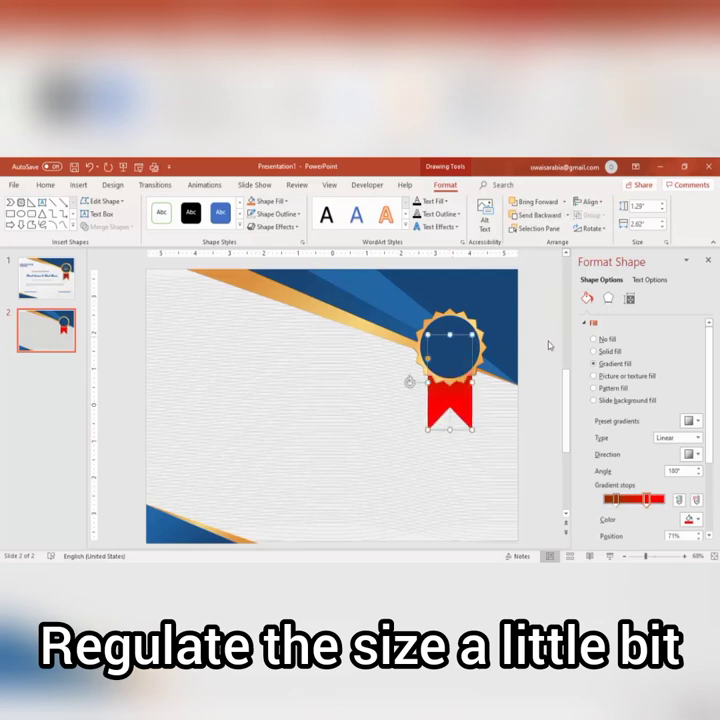
pyautogui.click(500, 386)
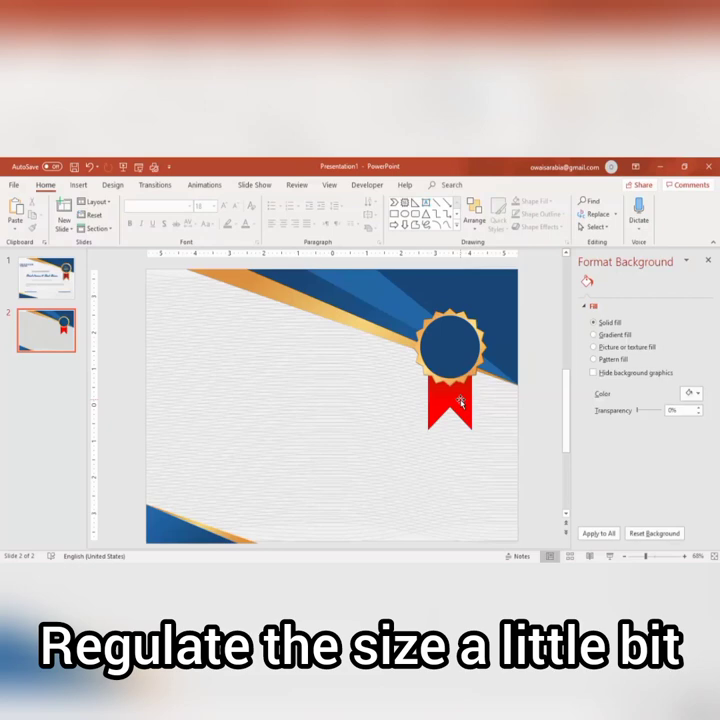
pyautogui.click(460, 401)
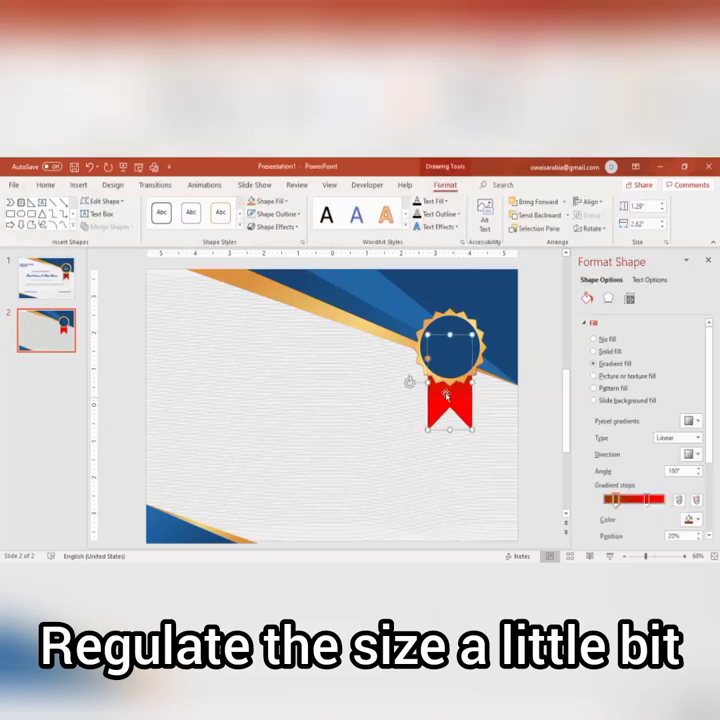
pyautogui.click(252, 294)
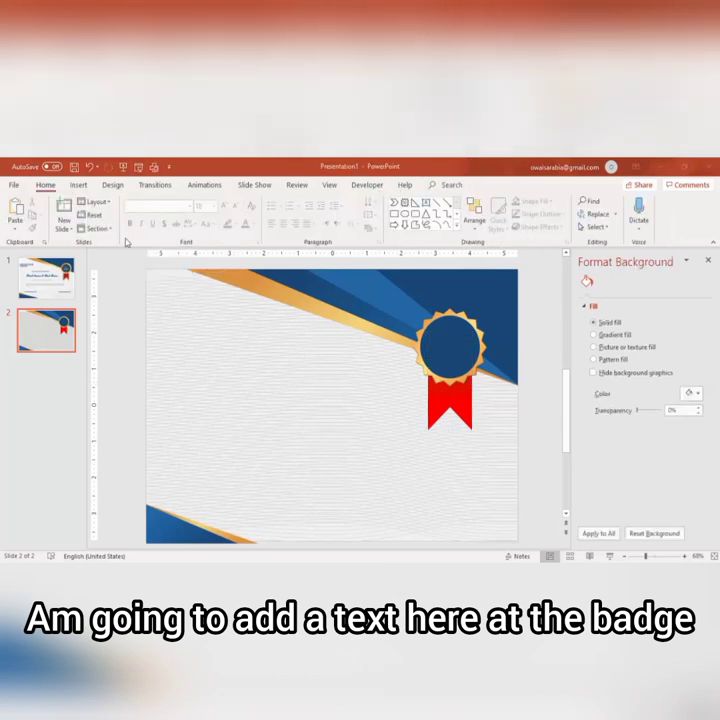
# - Add a text box left of the badge containing 'Best'
pyautogui.click(78, 185)
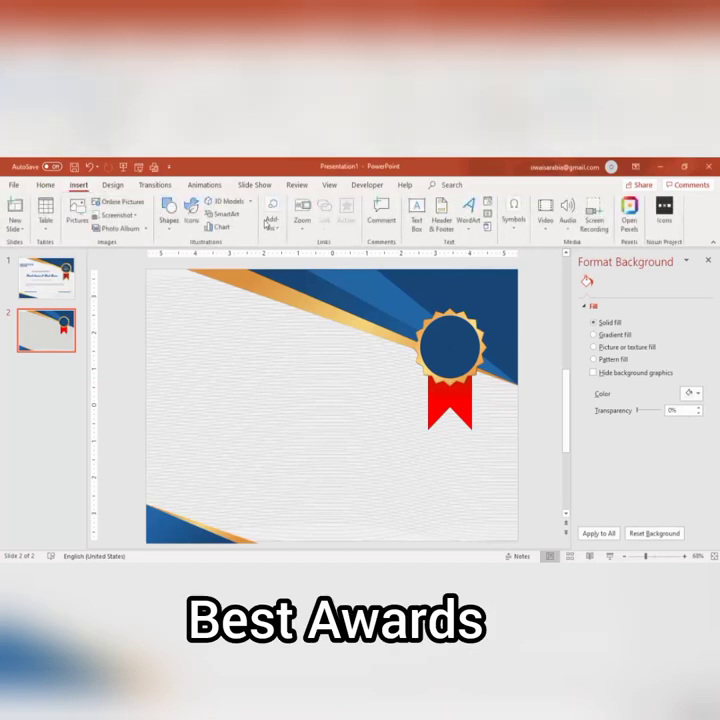
pyautogui.click(416, 212)
pyautogui.moveTo(321, 370); pyautogui.dragTo(385, 400)
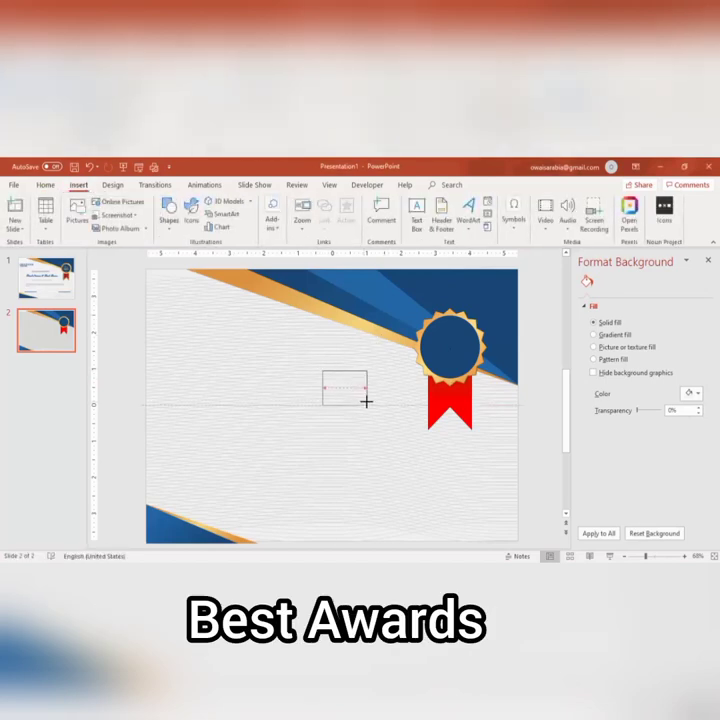
pyautogui.write('Best')
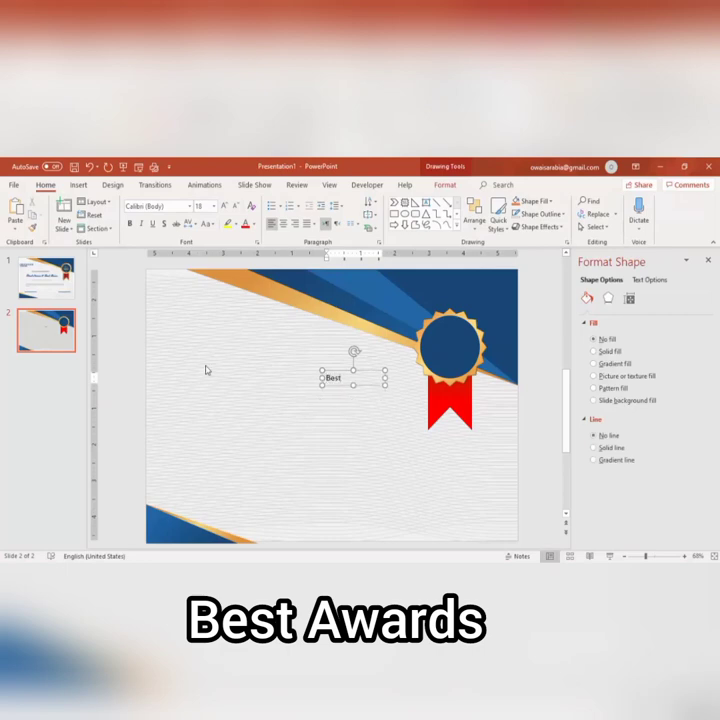
# - Make 'Best' 28 pt white CommercialScript BT and move it onto the badge's navy circle
pyautogui.click(345, 370)
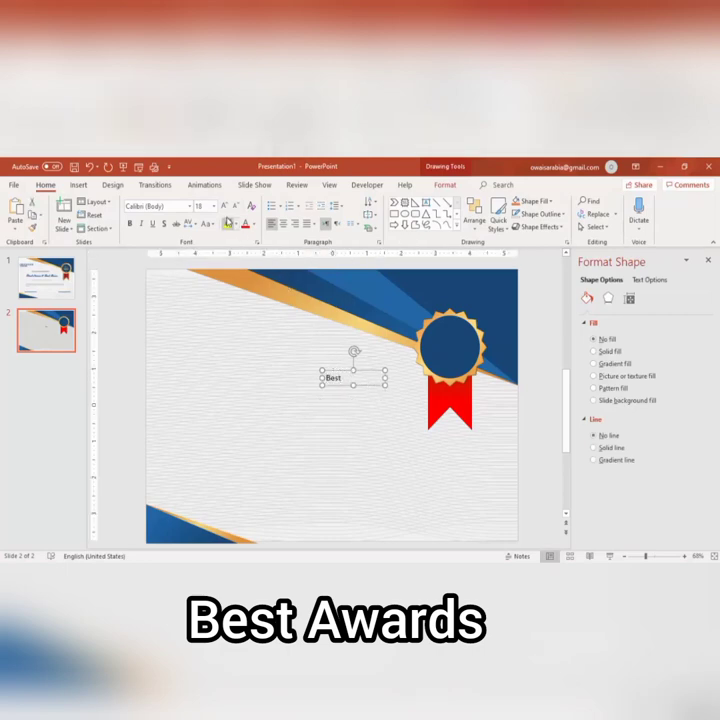
pyautogui.click(226, 205)
pyautogui.click(226, 205)
pyautogui.click(226, 205)
pyautogui.click(252, 225)
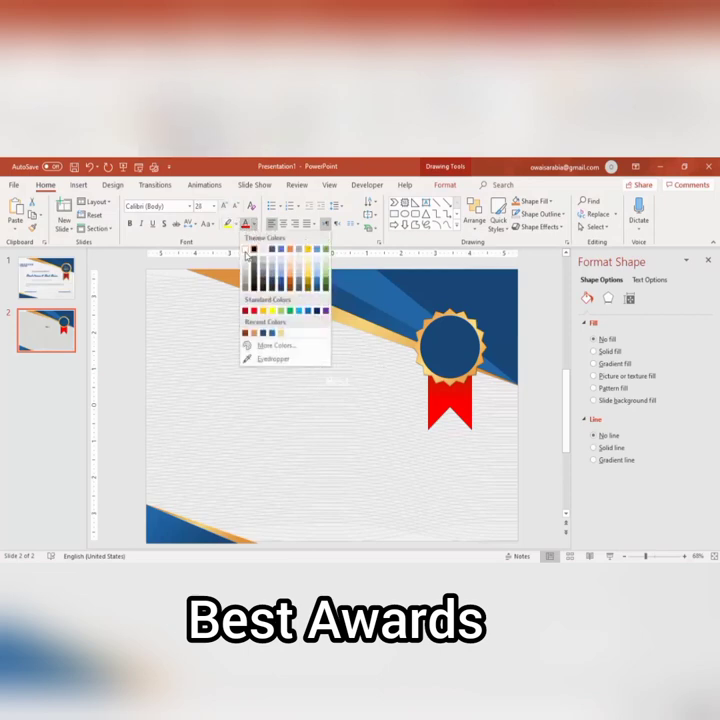
pyautogui.click(245, 254)
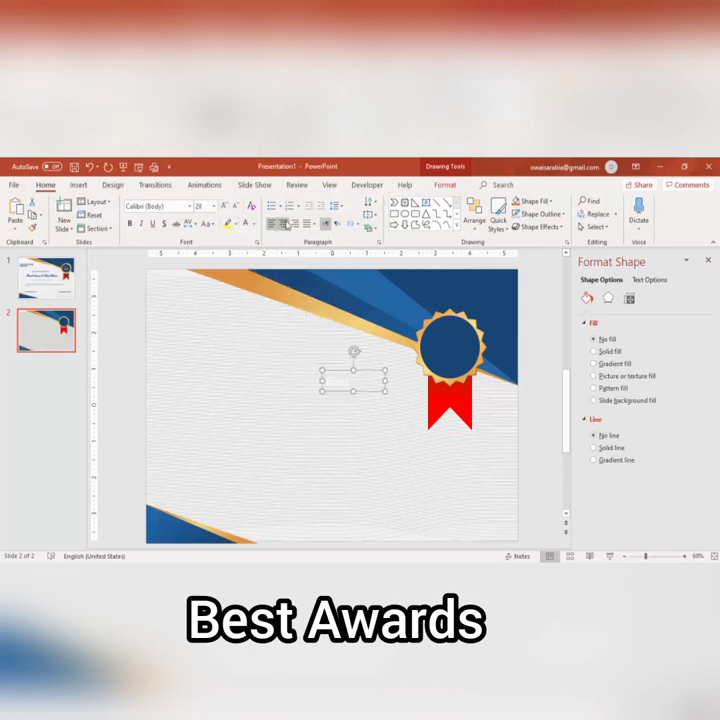
pyautogui.moveTo(370, 372); pyautogui.dragTo(464, 326)
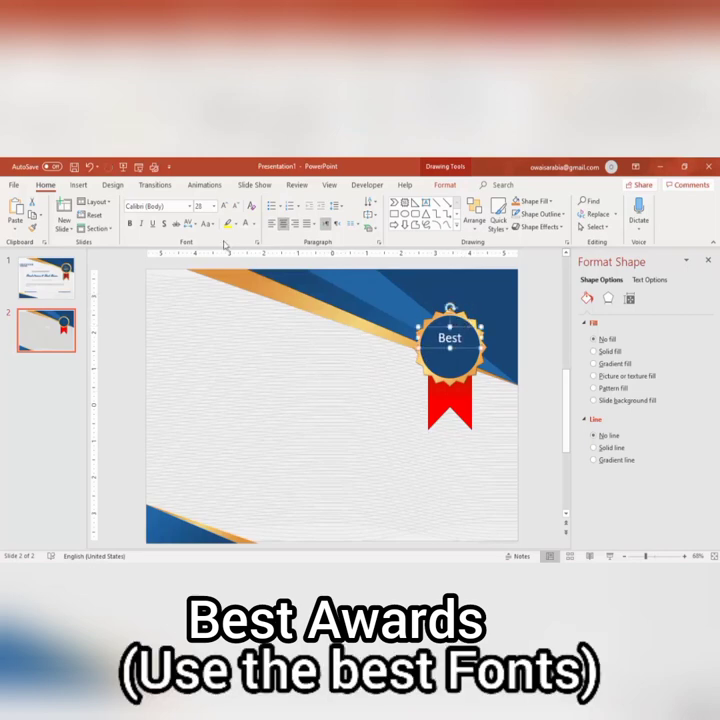
pyautogui.click(180, 207)
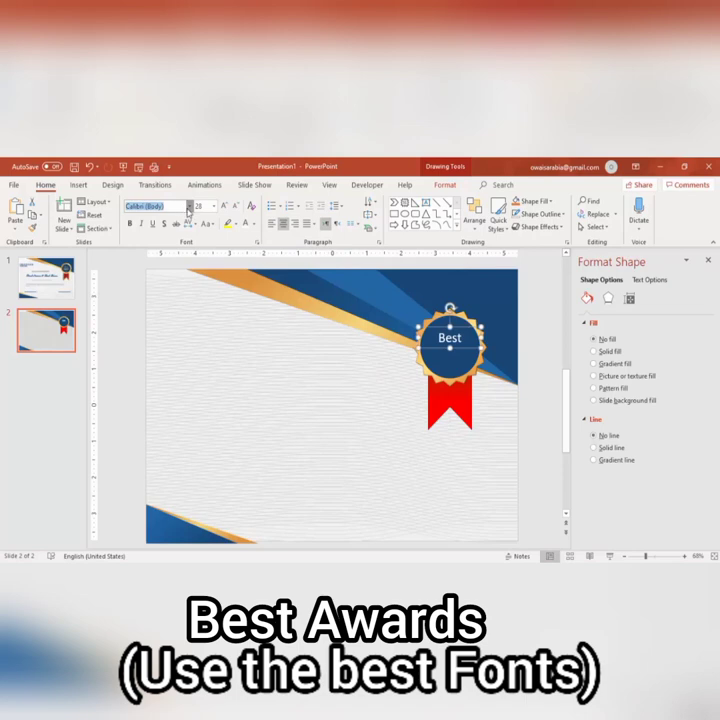
pyautogui.click(189, 207)
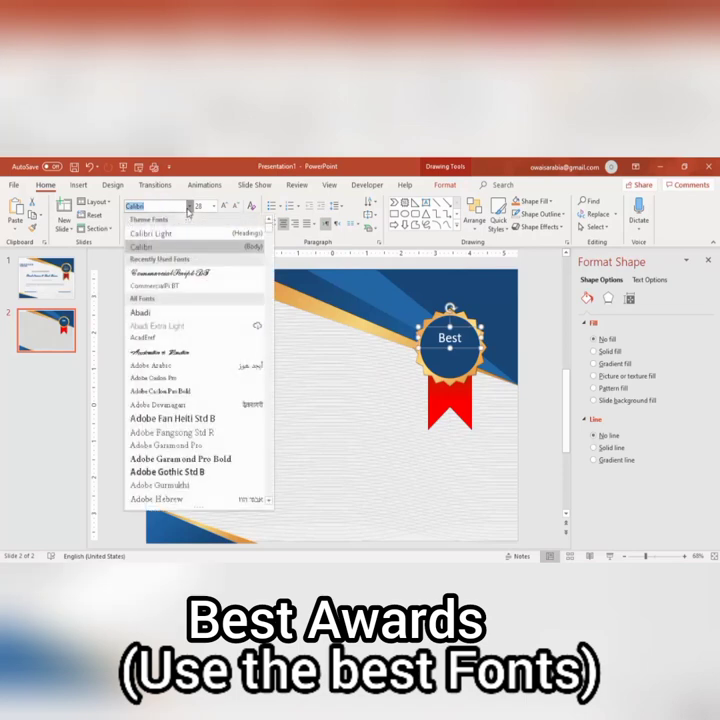
pyautogui.click(191, 278)
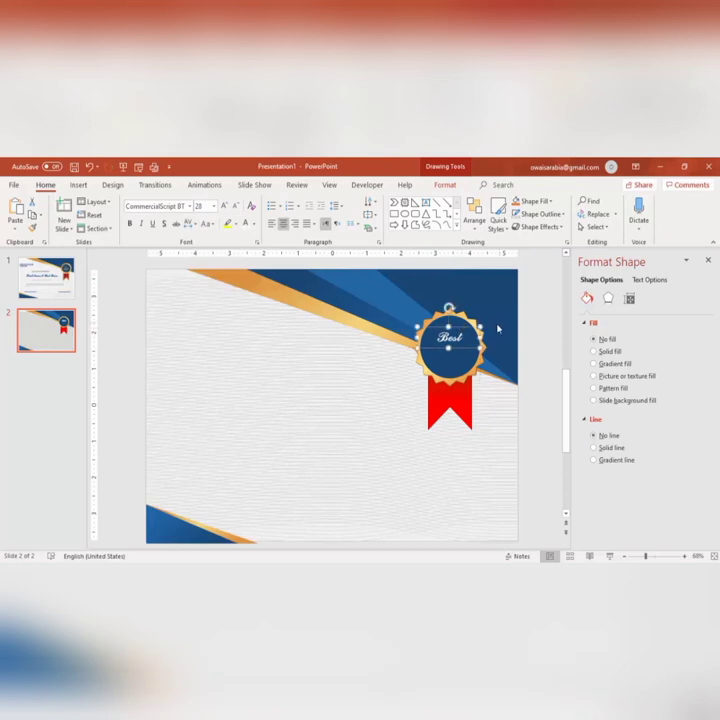
# - Give the 'Best' text a gradient fill with all gradient stops set to gold
pyautogui.click(646, 281)
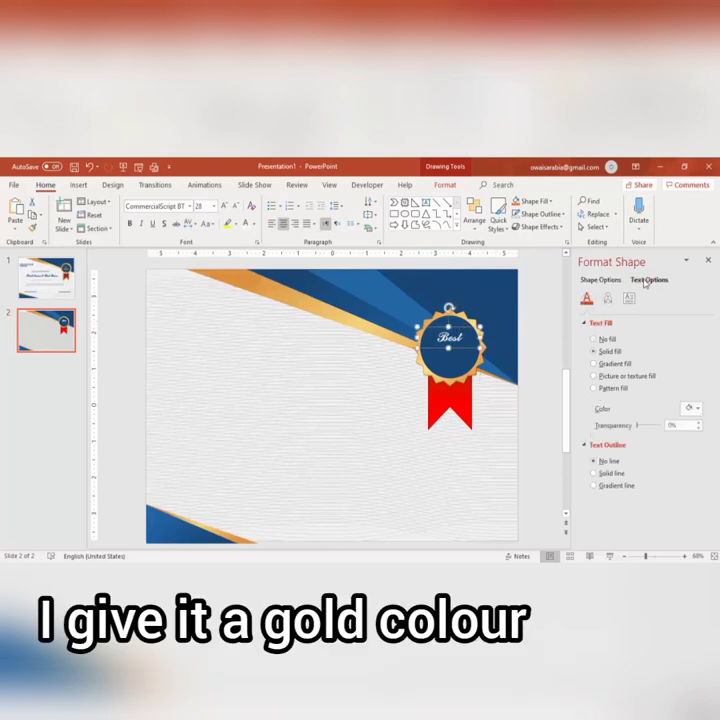
pyautogui.click(615, 364)
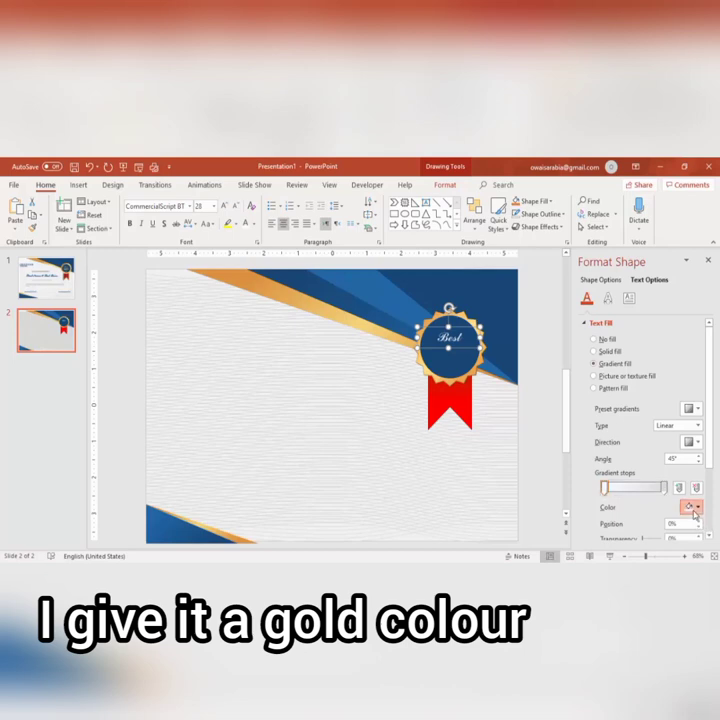
pyautogui.click(694, 509)
pyautogui.click(642, 473)
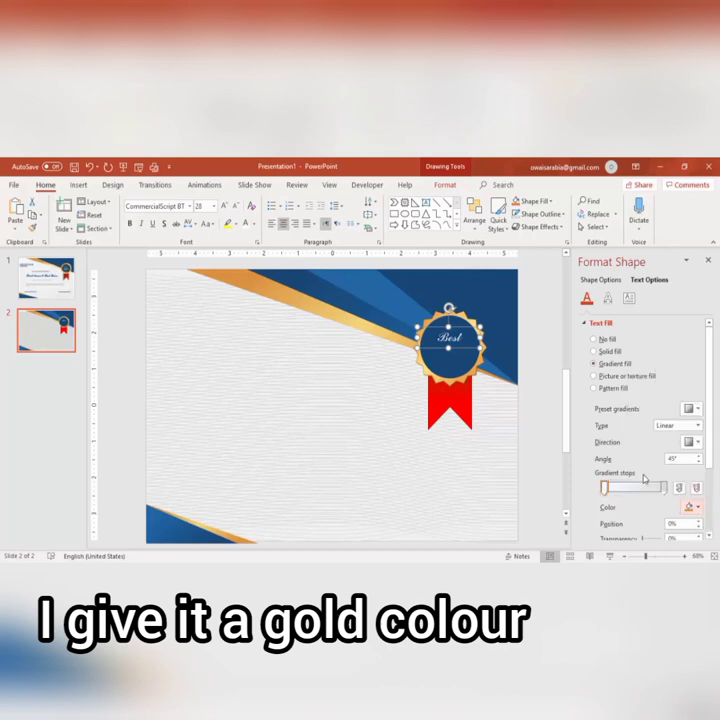
pyautogui.click(637, 489)
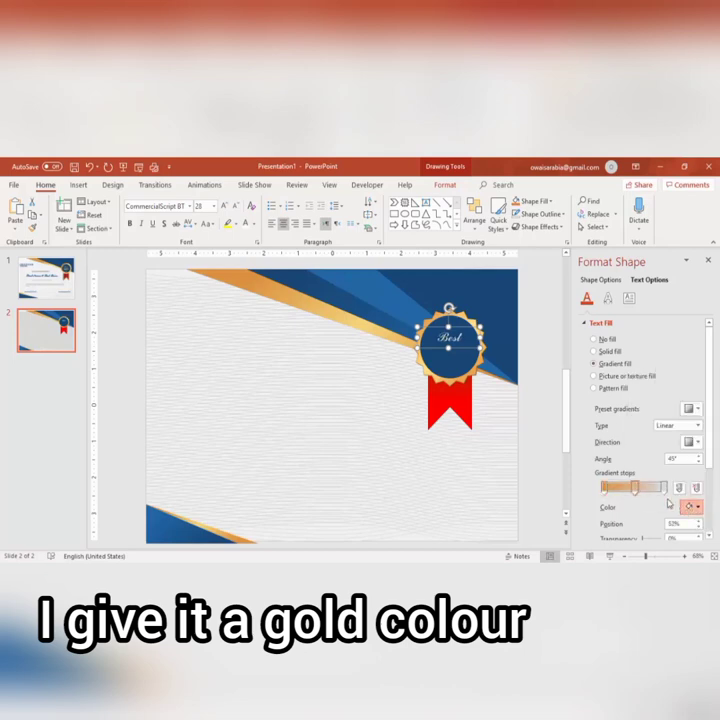
pyautogui.click(691, 507)
pyautogui.click(667, 473)
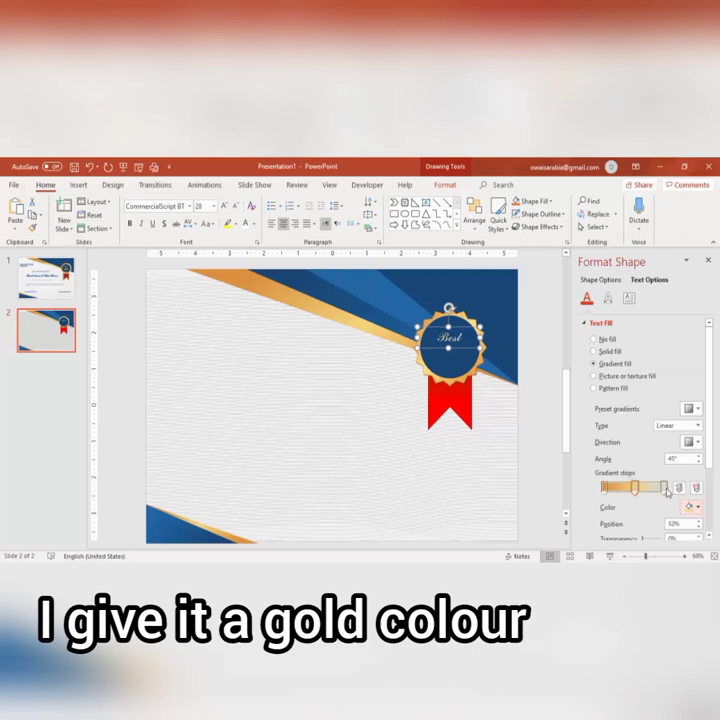
pyautogui.click(666, 488)
pyautogui.click(691, 507)
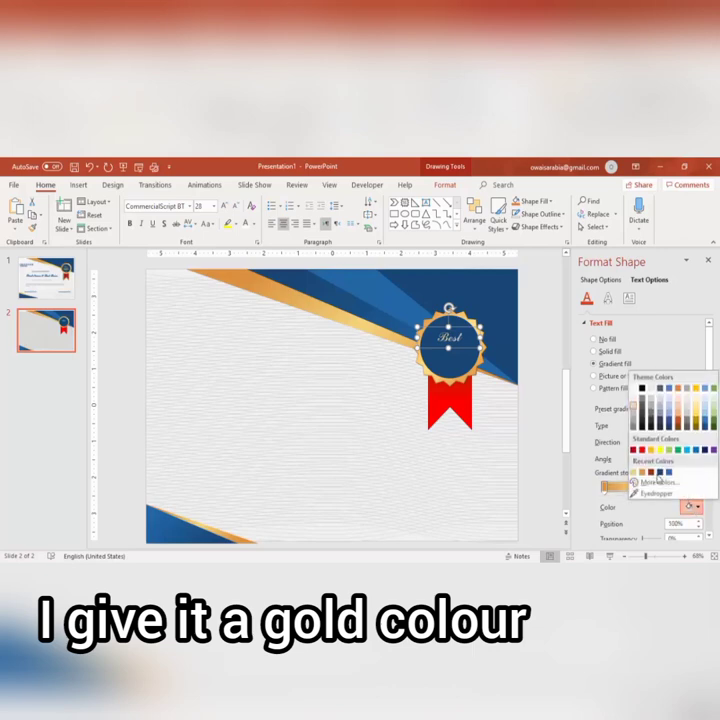
pyautogui.click(645, 474)
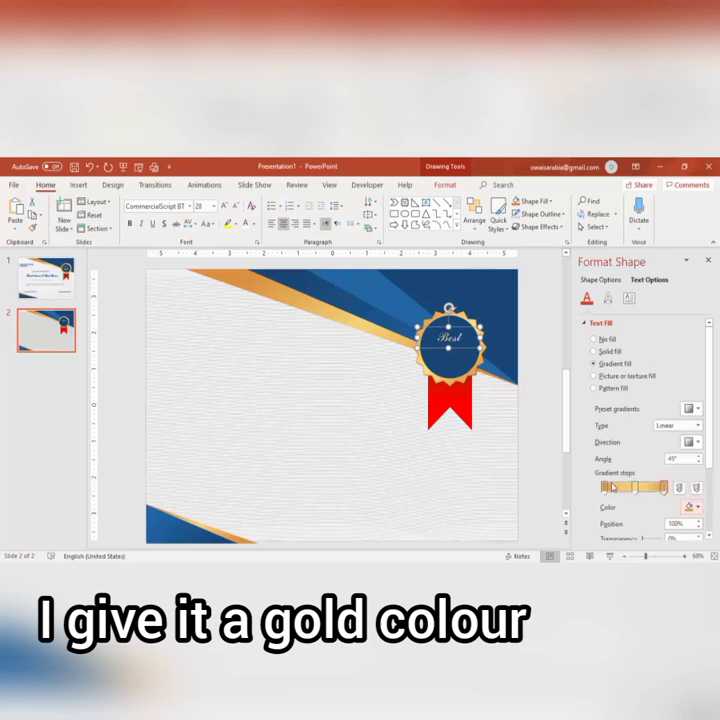
pyautogui.click(613, 488)
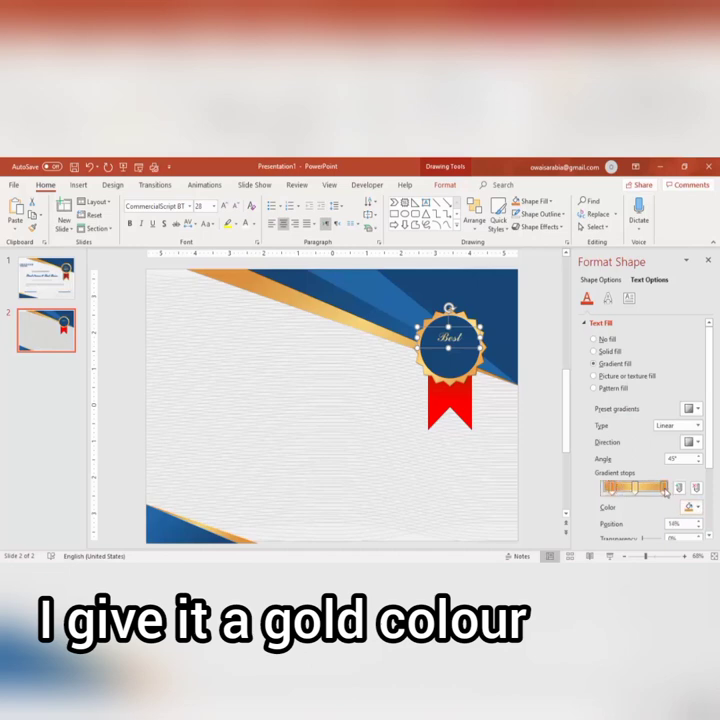
pyautogui.click(656, 488)
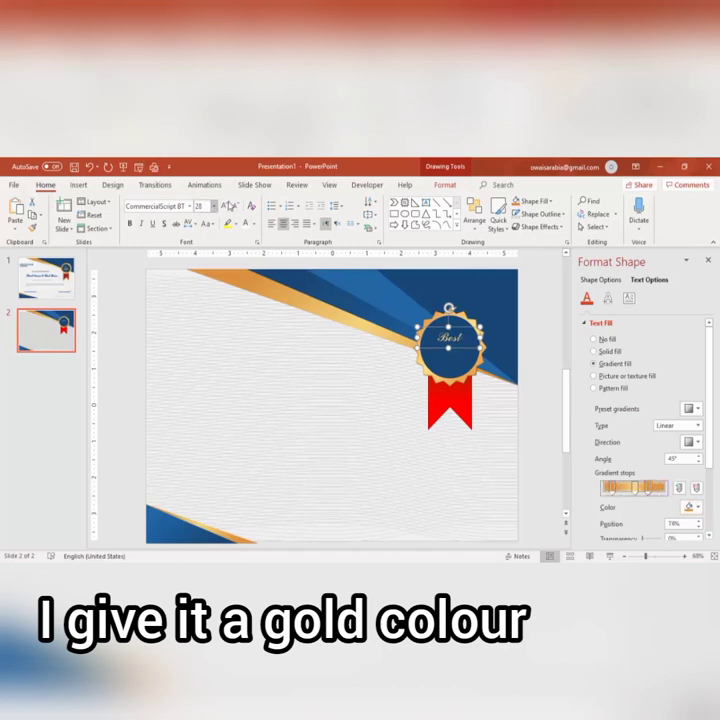
# - Enlarge the 'Best' text to 36 pt
pyautogui.click(229, 205)
pyautogui.click(229, 205)
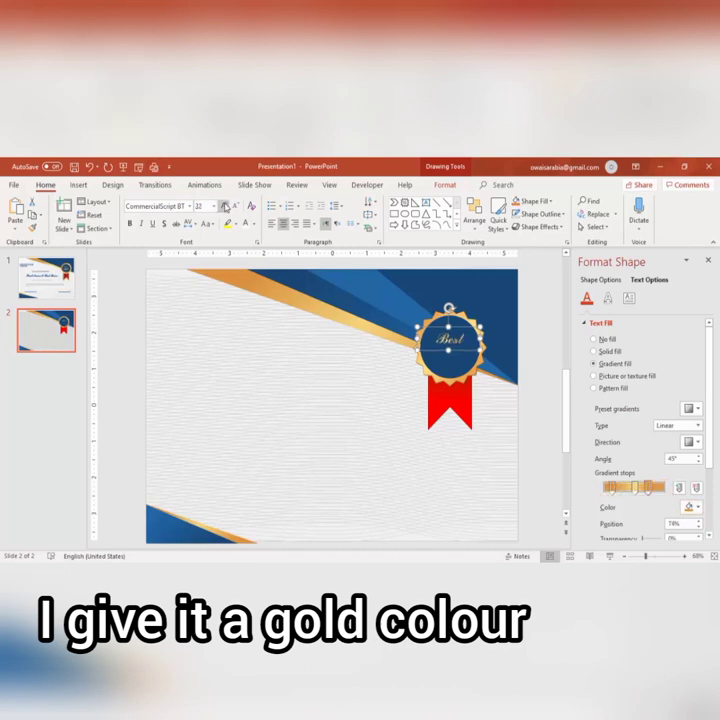
pyautogui.click(455, 317)
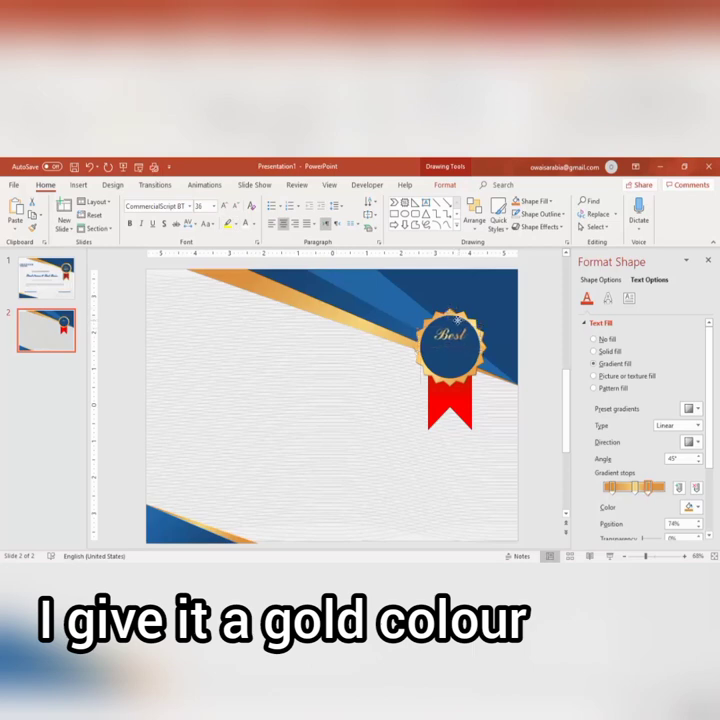
pyautogui.click(455, 318)
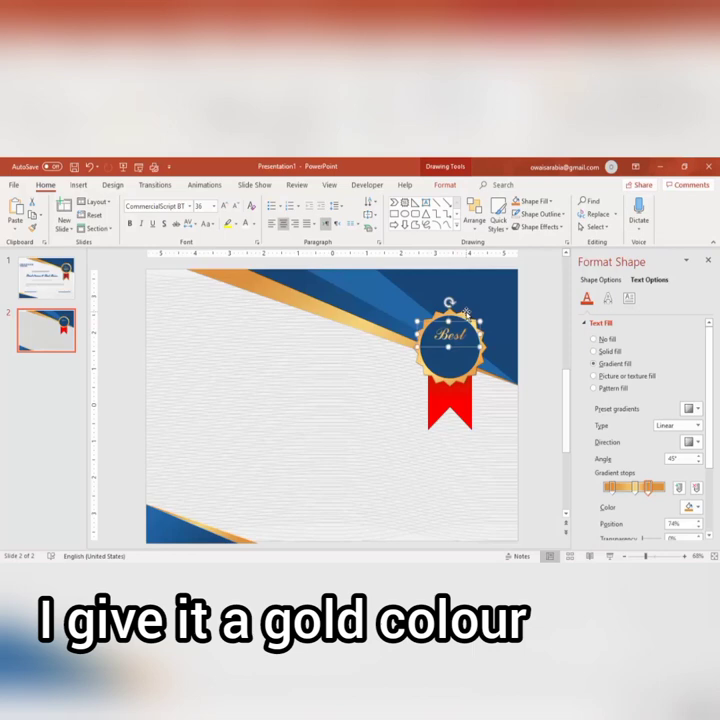
# - Nudge 'Best' down on the badge and replace the lower badge word with AWARD
pyautogui.moveTo(466, 314); pyautogui.dragTo(468, 348)
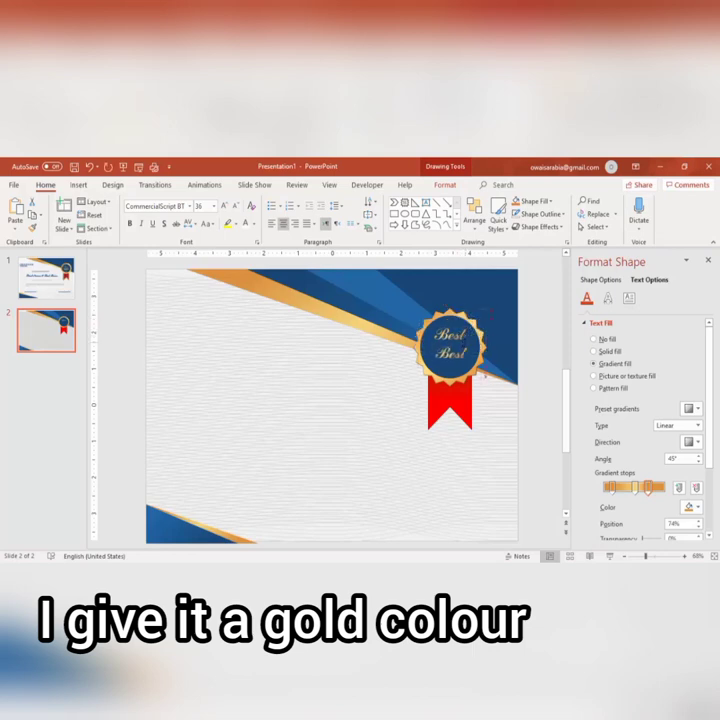
pyautogui.doubleClick(451, 353)
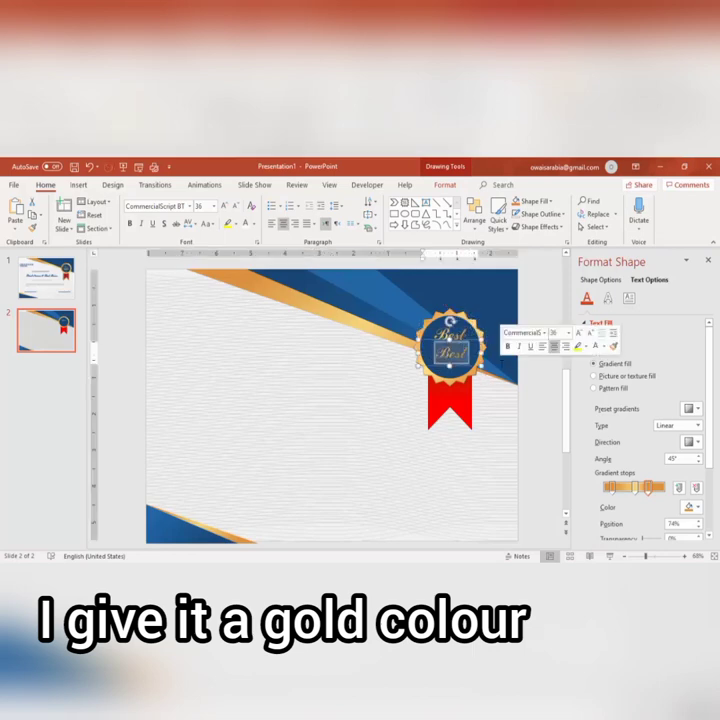
pyautogui.write('AM')
pyautogui.write('ARD')
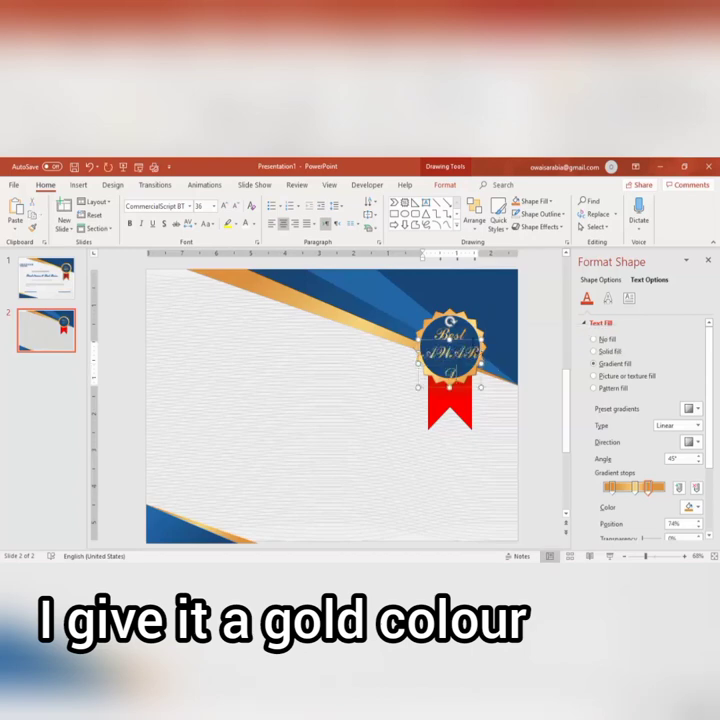
pyautogui.press('Escape')
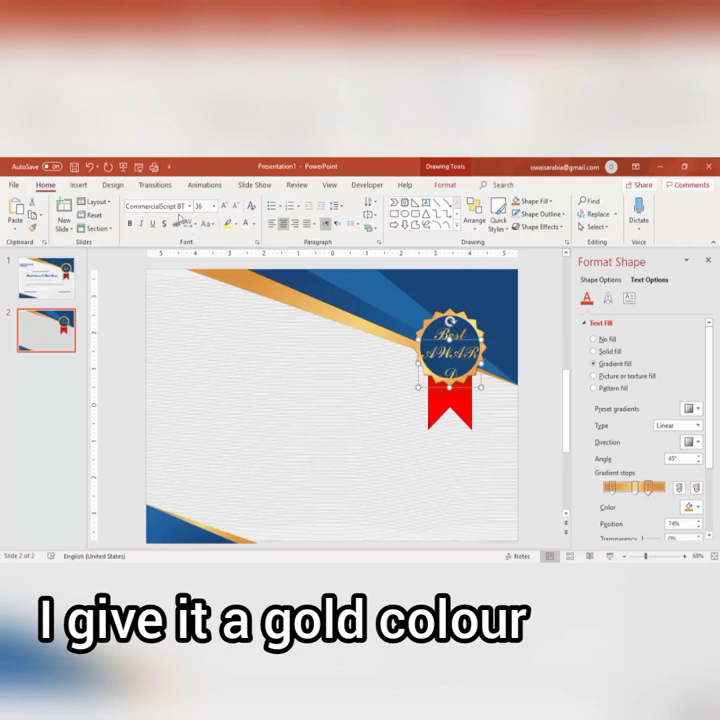
# - Set AWARD in Oswald and shrink it to 28 pt
pyautogui.click(160, 206)
pyautogui.write('Oswald')
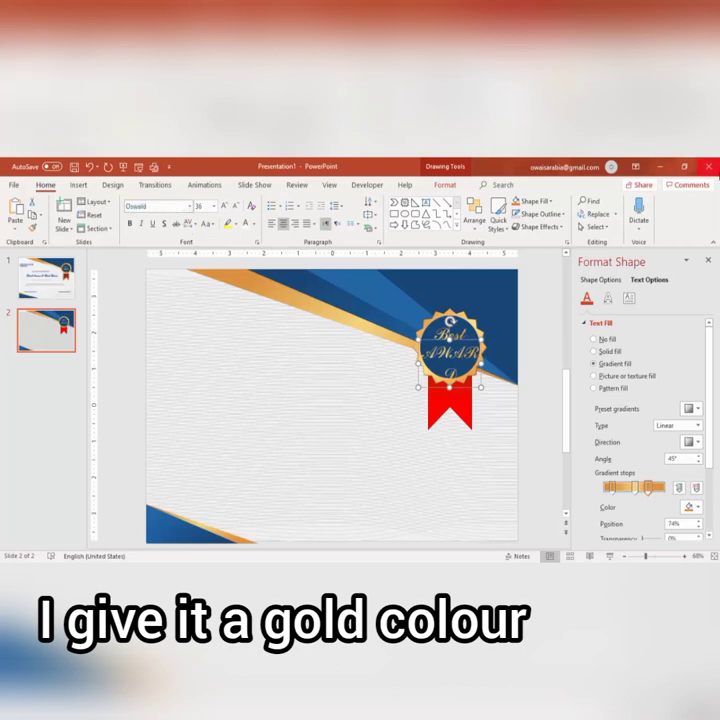
pyautogui.press('Return')
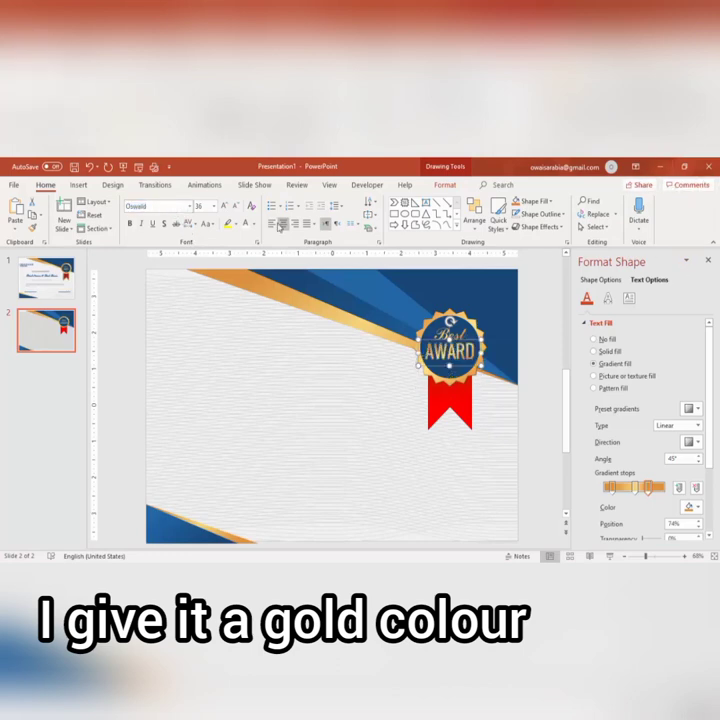
pyautogui.click(236, 207)
pyautogui.click(237, 207)
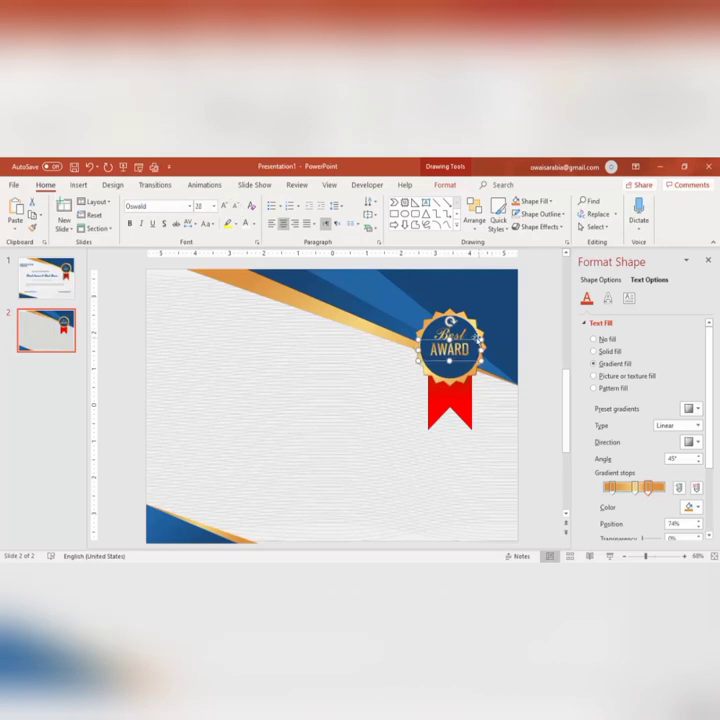
pyautogui.press('Escape')
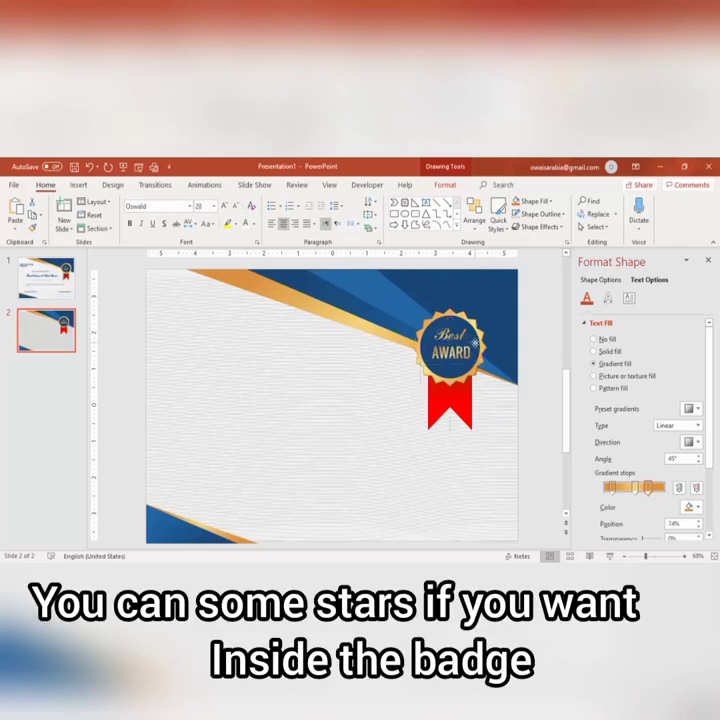
pyautogui.click(474, 344)
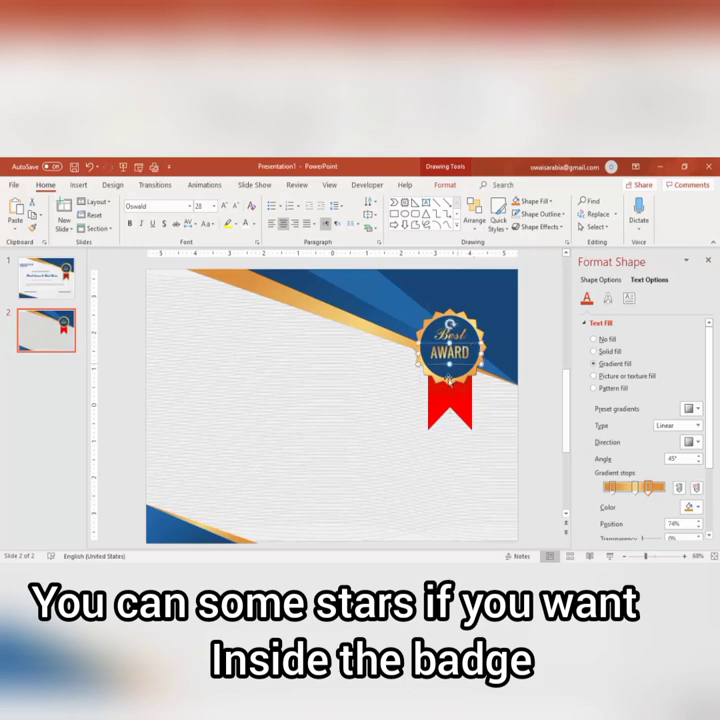
pyautogui.click(522, 389)
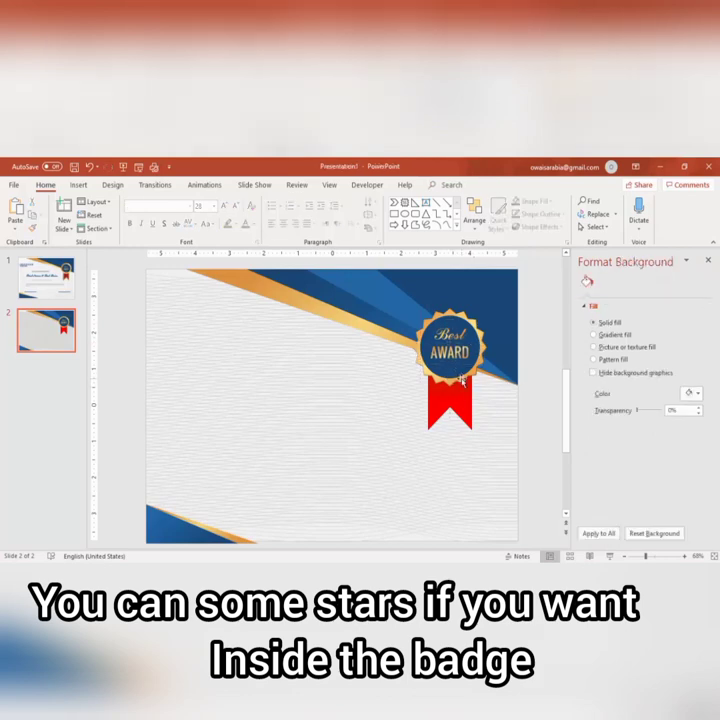
# - Add a text box at the slide's top left reading CERTIFICATE
pyautogui.click(78, 186)
pyautogui.click(416, 214)
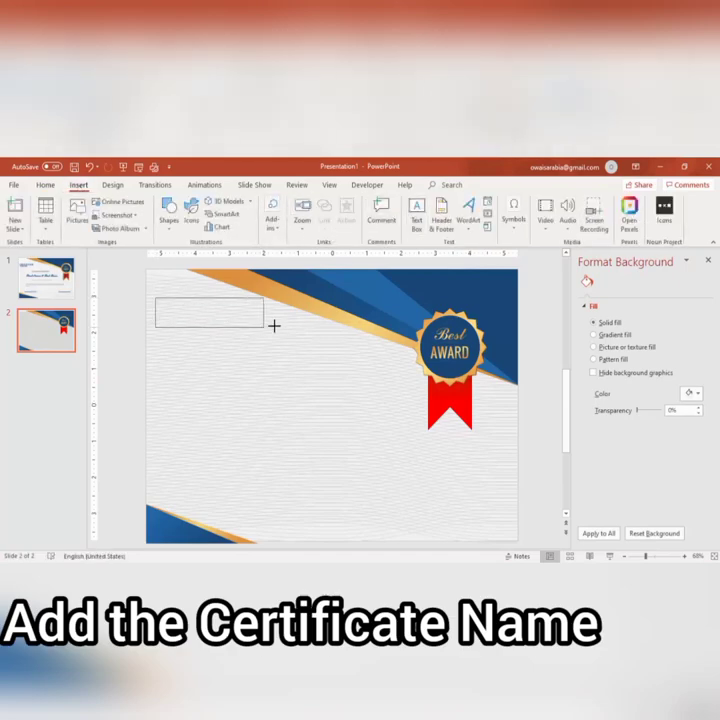
pyautogui.moveTo(155, 296); pyautogui.dragTo(275, 325)
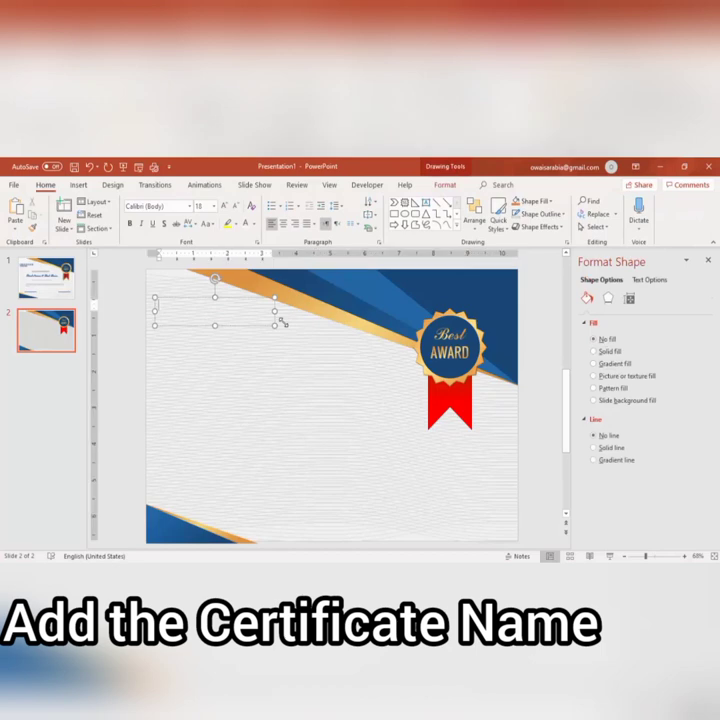
pyautogui.write('CERTIFIC')
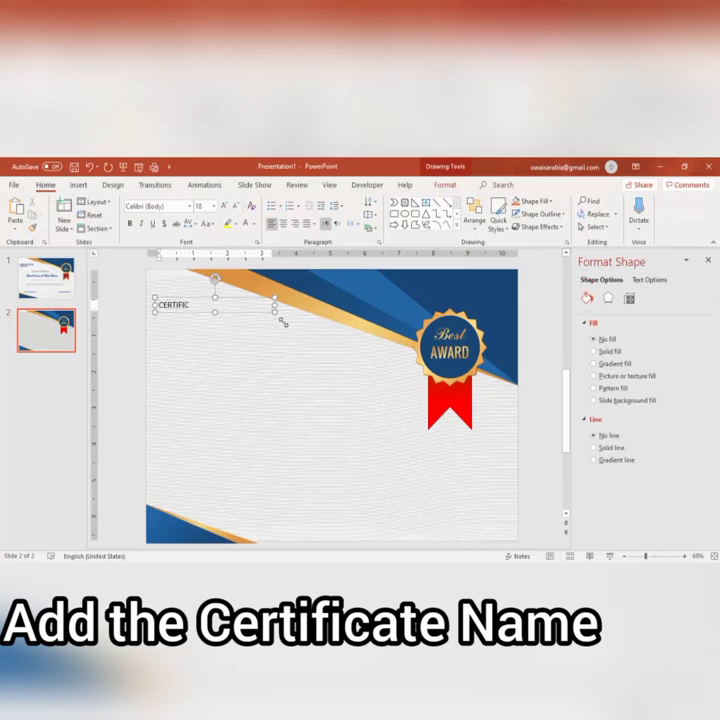
pyautogui.write('ATE')
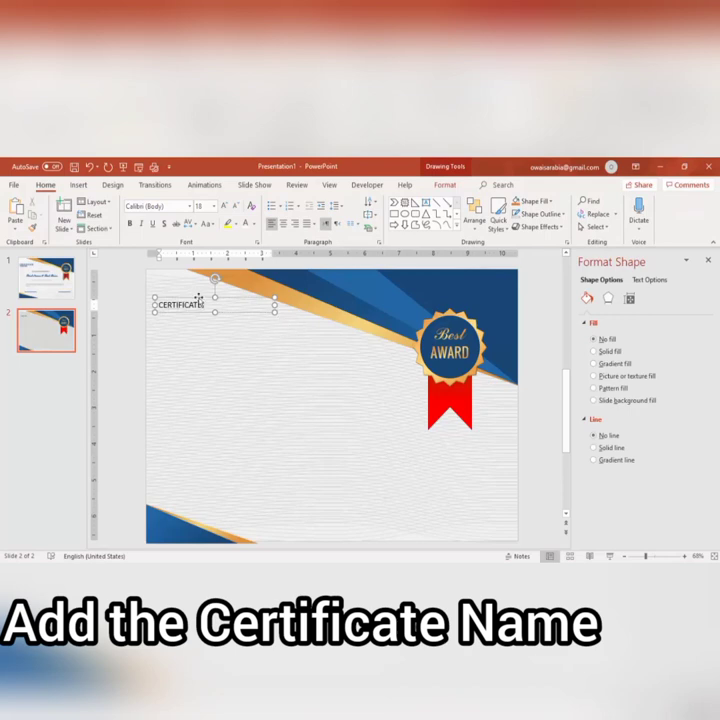
# - Style CERTIFICATE as 24 pt dark blue Oswald with Very Loose spacing, and copy it just below
pyautogui.click(180, 210)
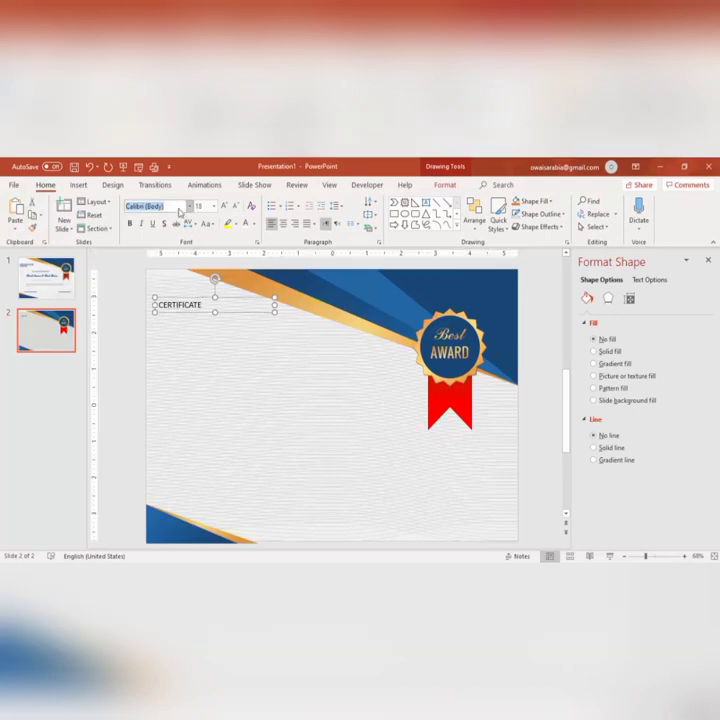
pyautogui.write('Oswald')
pyautogui.press('Return')
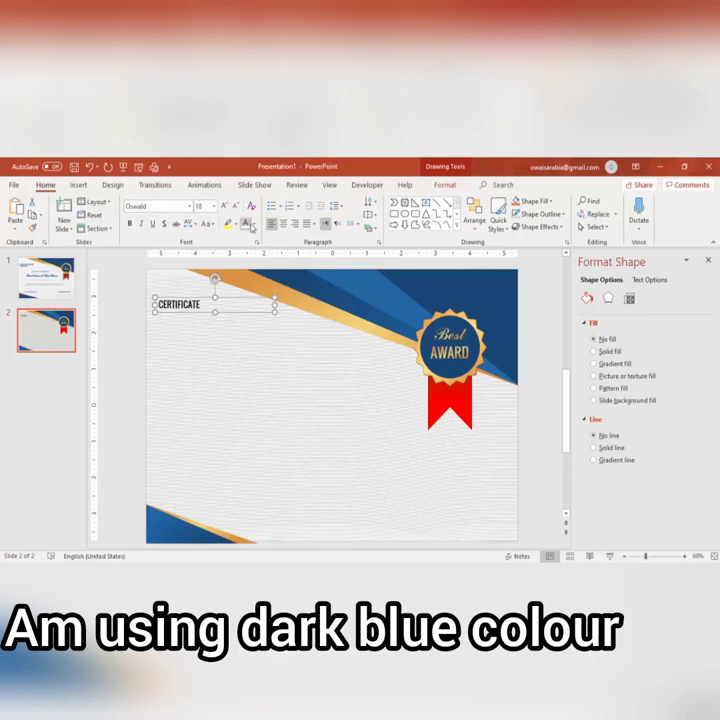
pyautogui.click(254, 224)
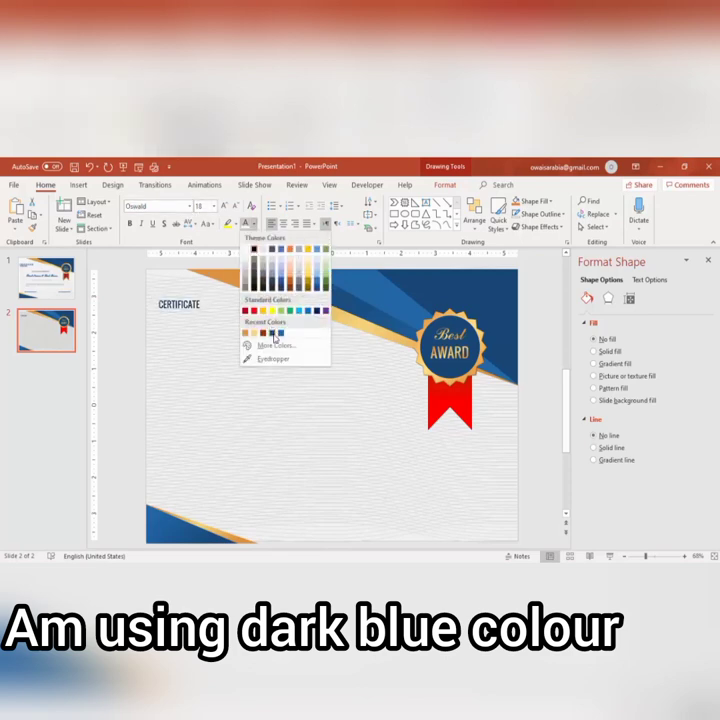
pyautogui.click(274, 338)
pyautogui.click(223, 206)
pyautogui.click(223, 206)
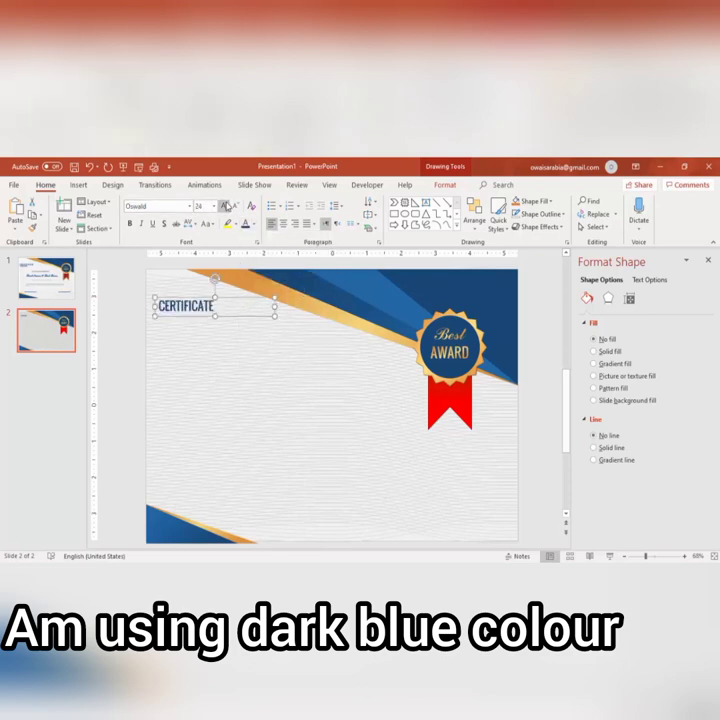
pyautogui.click(190, 223)
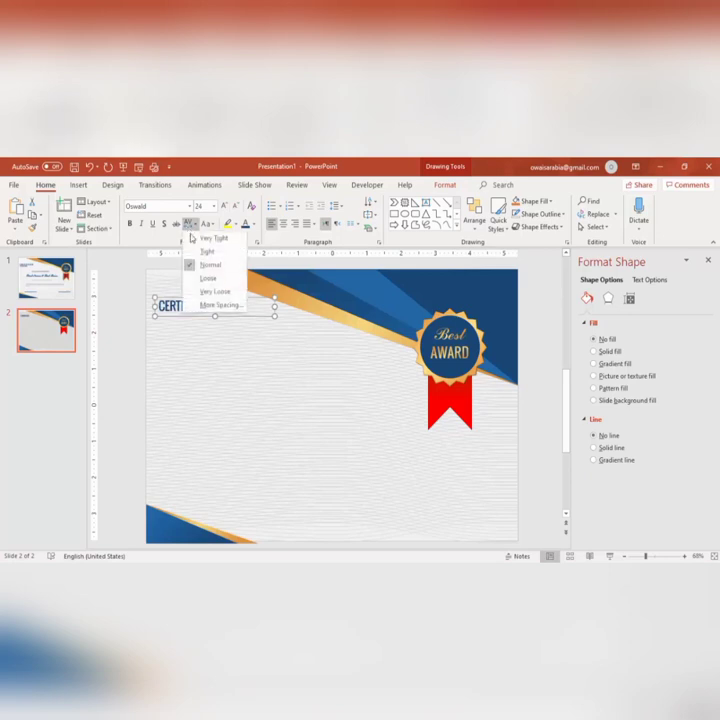
pyautogui.click(221, 294)
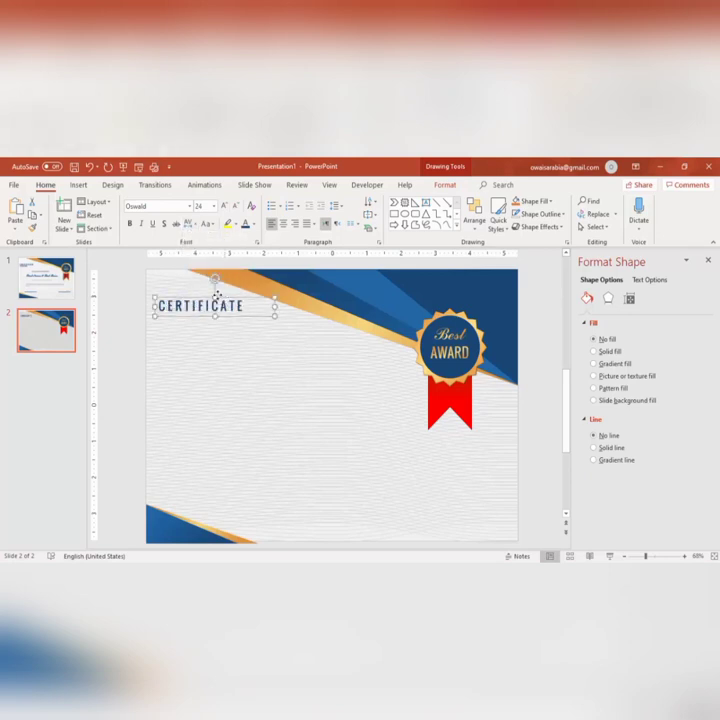
pyautogui.moveTo(217, 297)
pyautogui.mouseDown()
pyautogui.moveTo(213, 291)
pyautogui.moveTo(242, 320)
pyautogui.mouseUp()
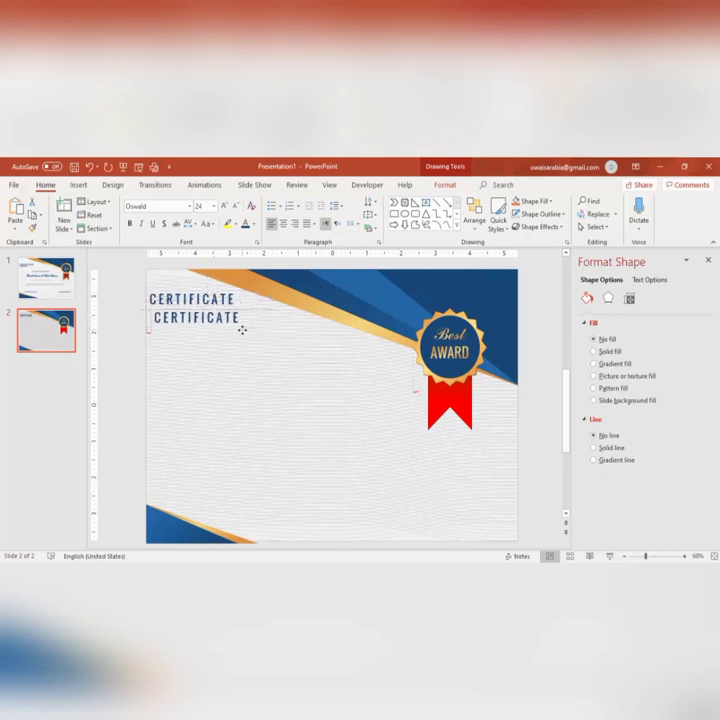
# - Reset the copy to Normal character spacing, size 16, and retype it as OF APPRECIATION
pyautogui.click(190, 223)
pyautogui.click(208, 265)
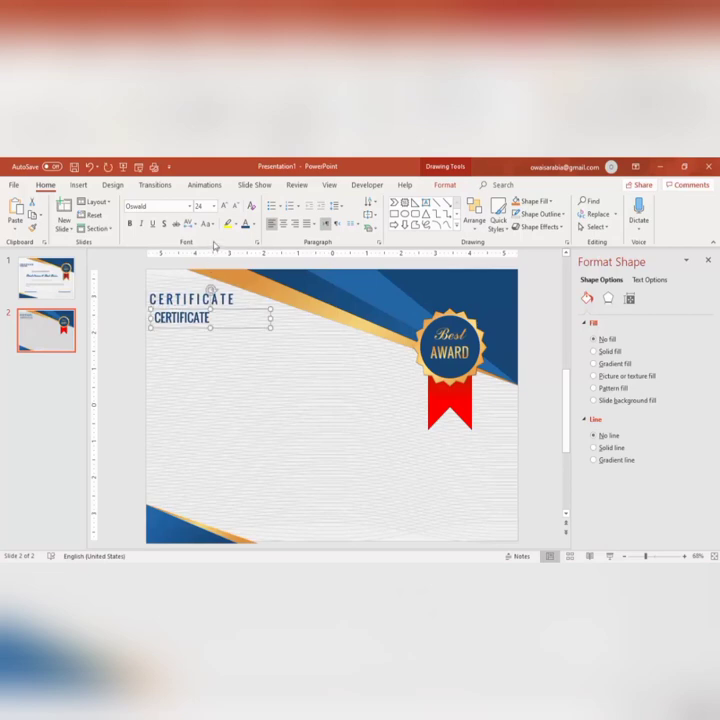
pyautogui.click(234, 208)
pyautogui.click(234, 208)
pyautogui.click(234, 208)
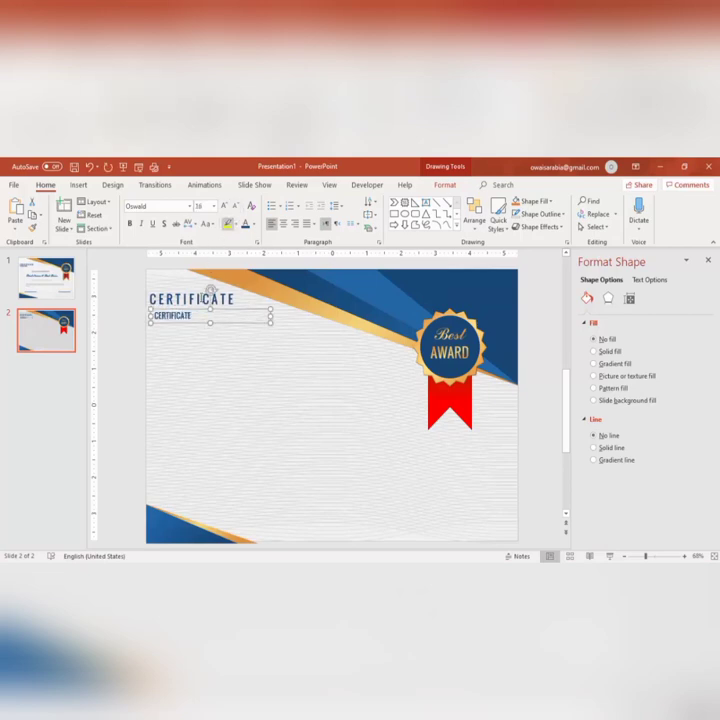
pyautogui.moveTo(197, 316); pyautogui.dragTo(82, 316)
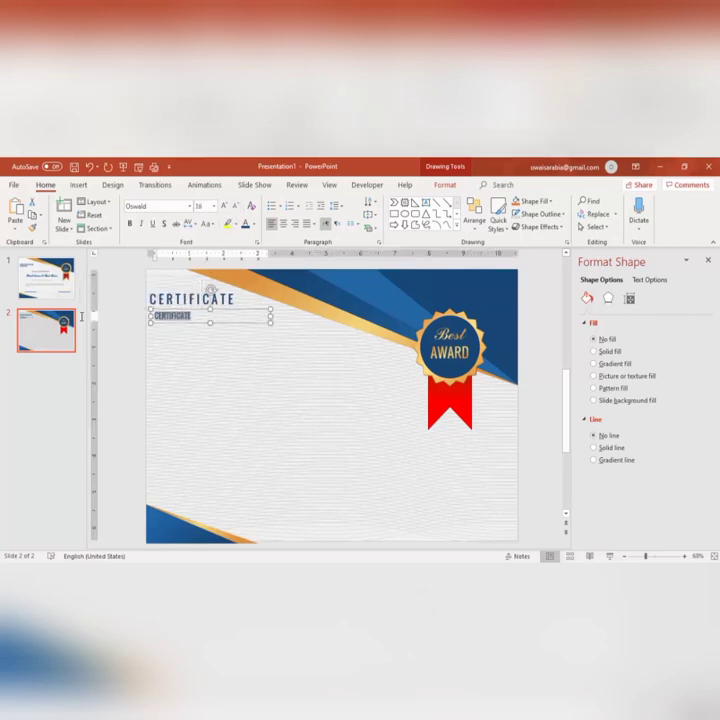
pyautogui.write('Of')
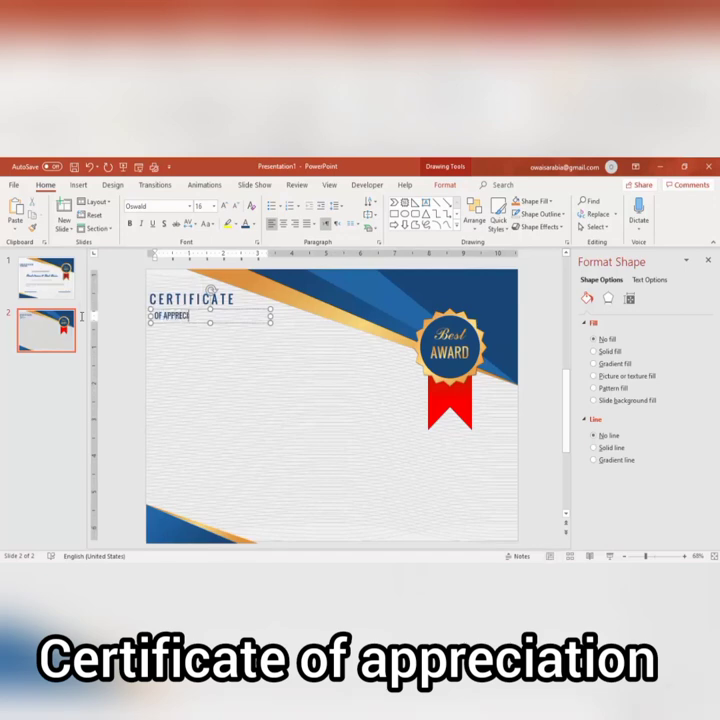
pyautogui.write('N')
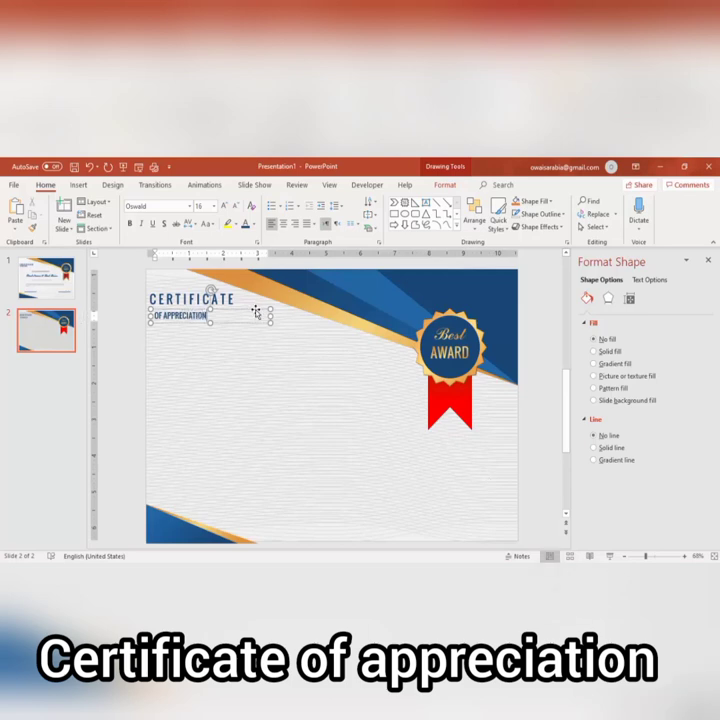
# - Position OF APPRECIATION directly under CERTIFICATE and place another CERTIFICATE copy mid-slide
pyautogui.moveTo(254, 312); pyautogui.dragTo(253, 304)
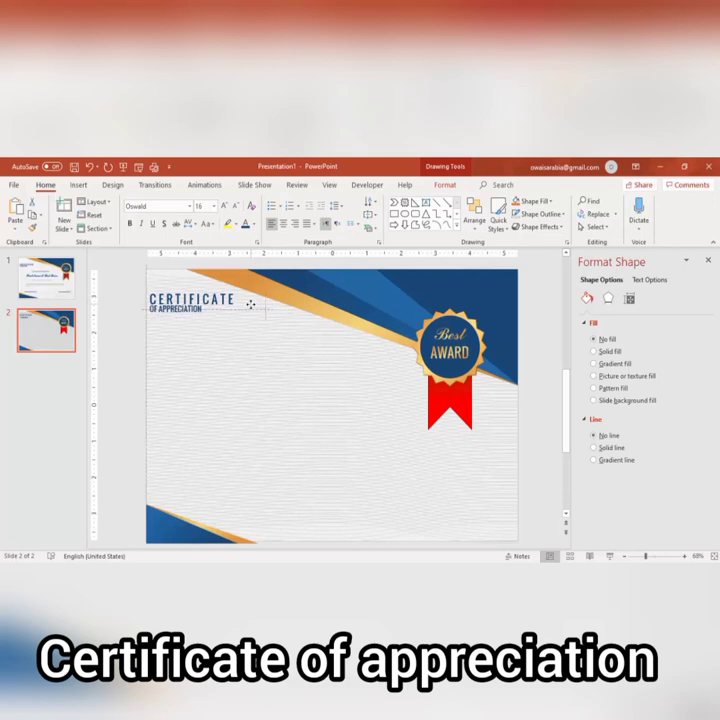
pyautogui.press('Down')
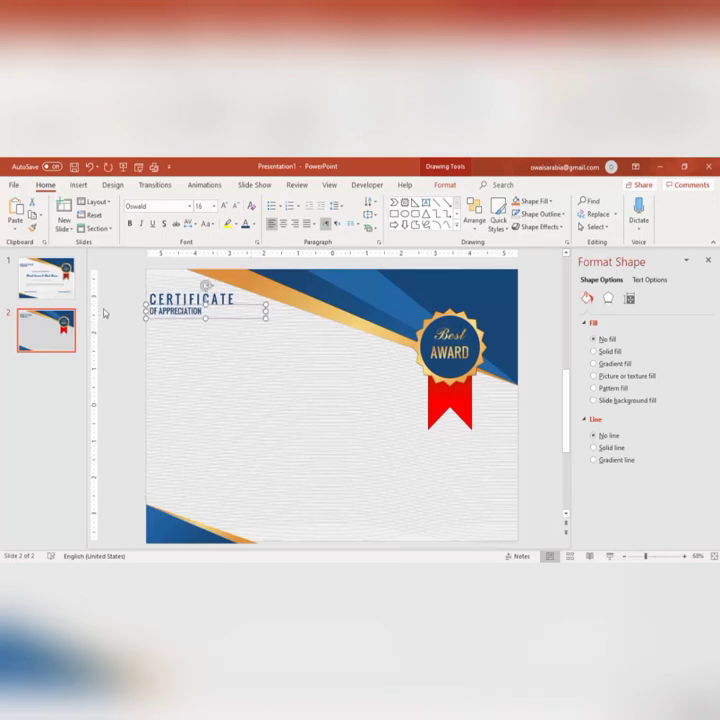
pyautogui.click(228, 297)
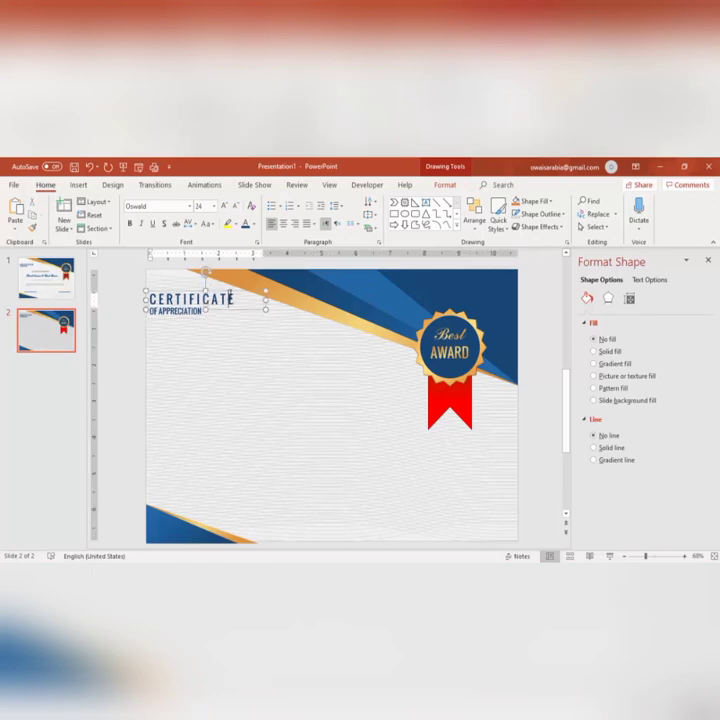
pyautogui.click(231, 291)
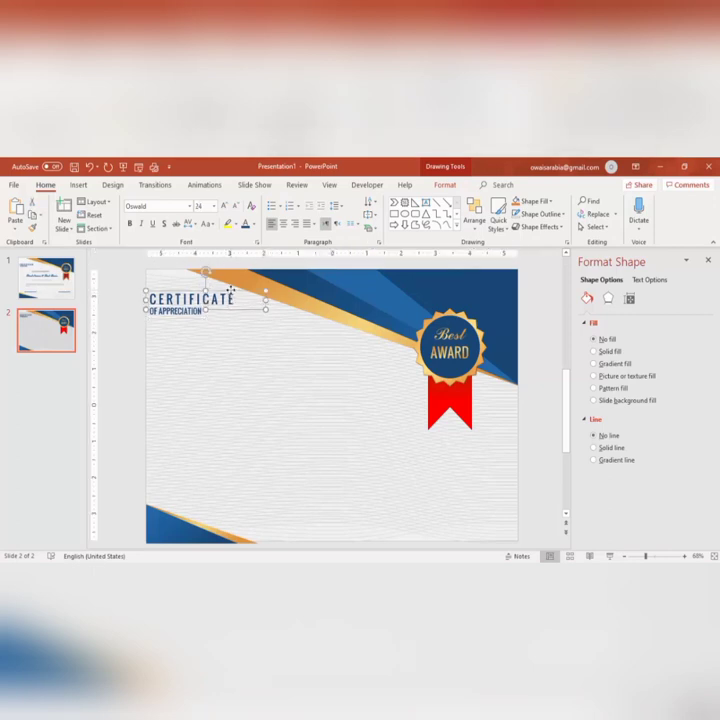
pyautogui.moveTo(231, 290)
pyautogui.mouseDown()
pyautogui.moveTo(249, 315)
pyautogui.moveTo(315, 362)
pyautogui.mouseUp()
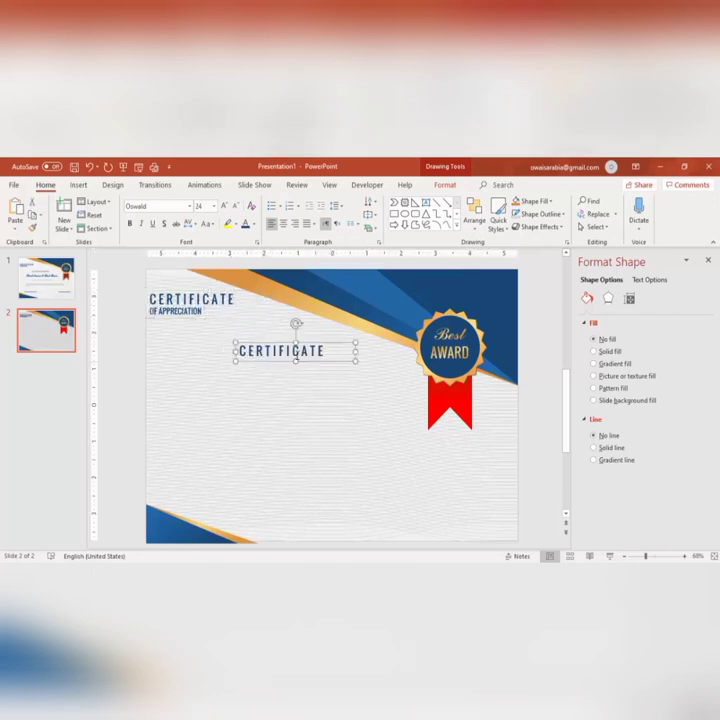
# - Retype the mid-slide copy as THIS IS TO CERTIFY, widened, normal spacing, 24 pt, centred
pyautogui.doubleClick(297, 350)
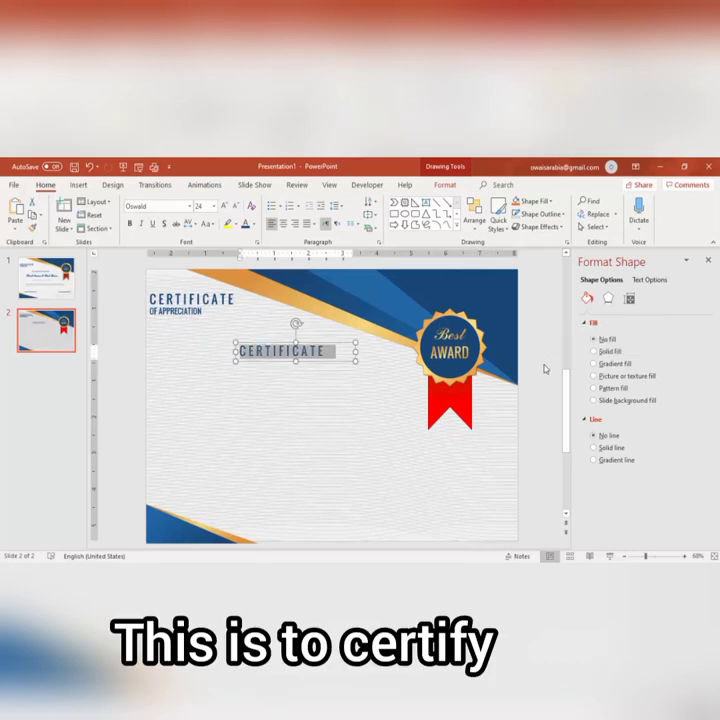
pyautogui.write('THI')
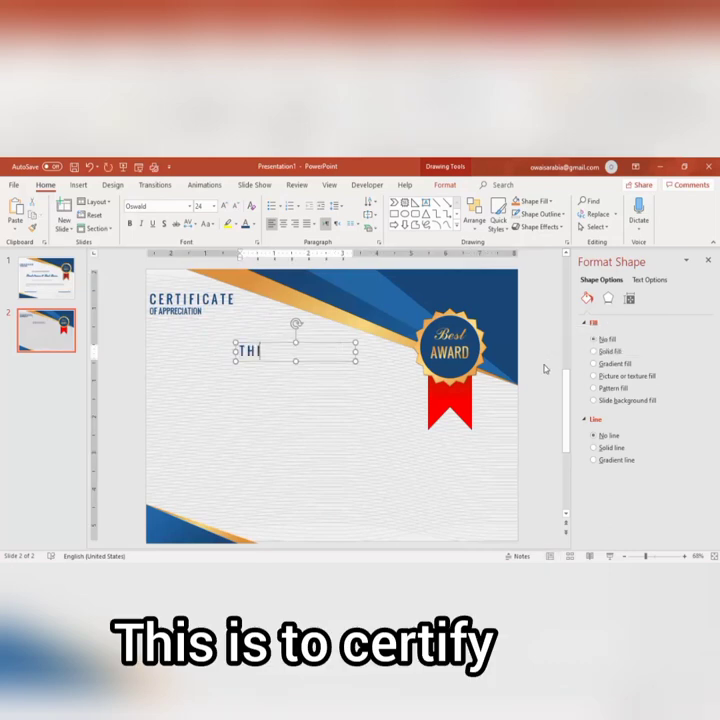
pyautogui.write('S IS TO ')
pyautogui.write('CERTIFY')
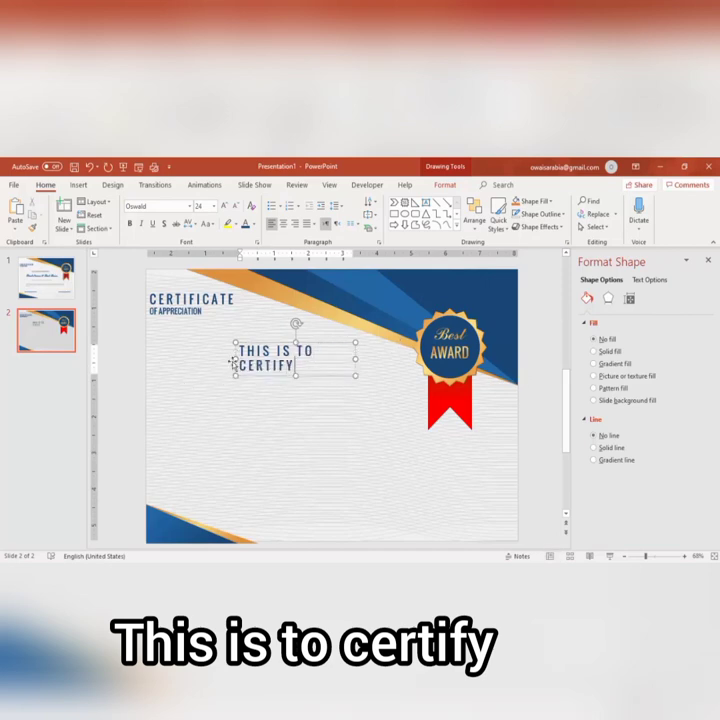
pyautogui.moveTo(236, 359); pyautogui.dragTo(191, 357)
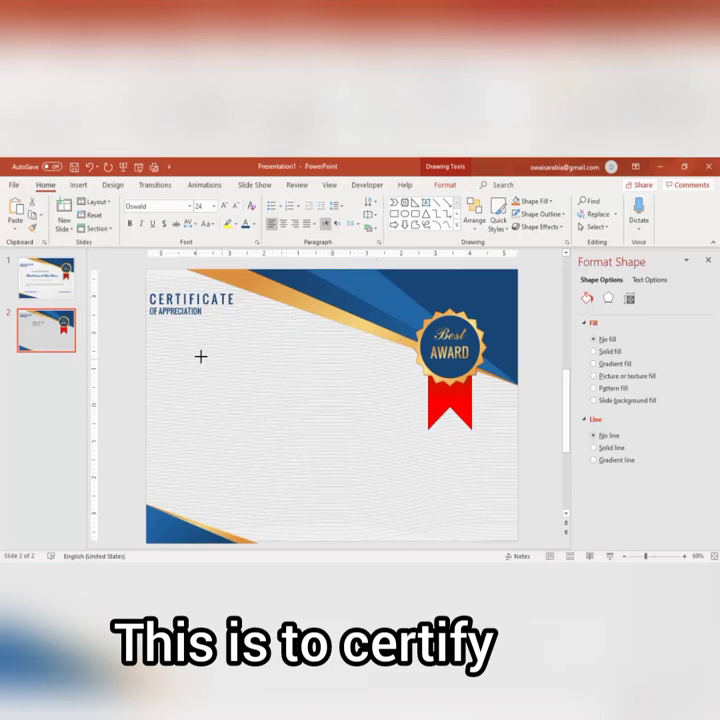
pyautogui.click(190, 223)
pyautogui.click(209, 265)
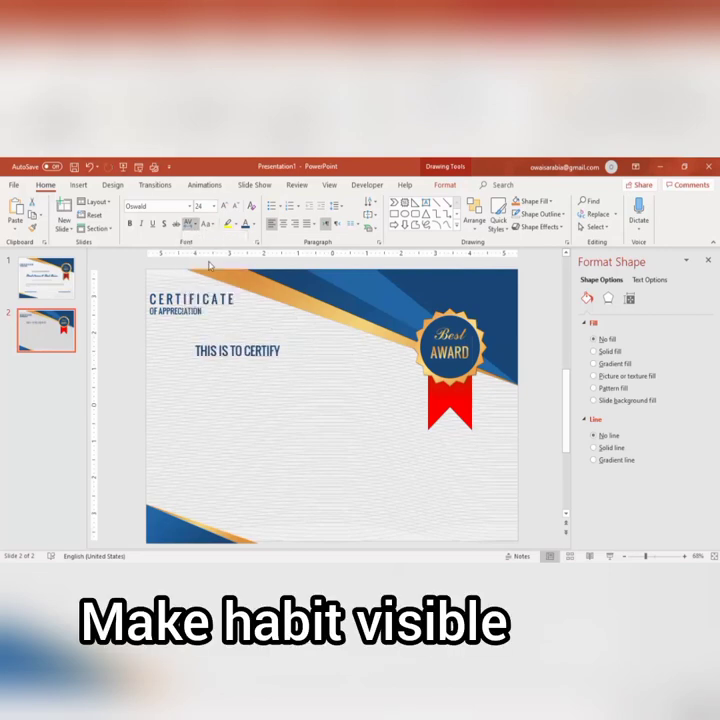
pyautogui.click(224, 206)
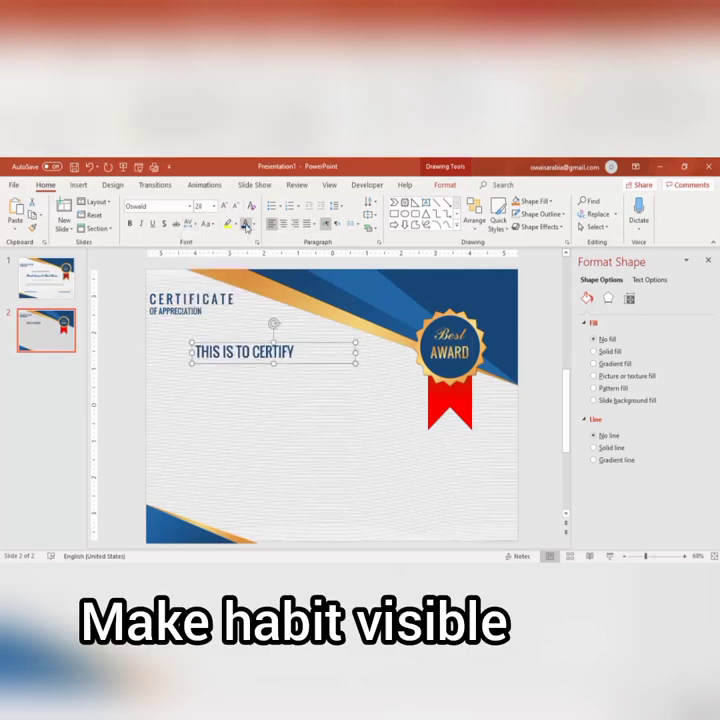
pyautogui.click(235, 207)
pyautogui.click(281, 226)
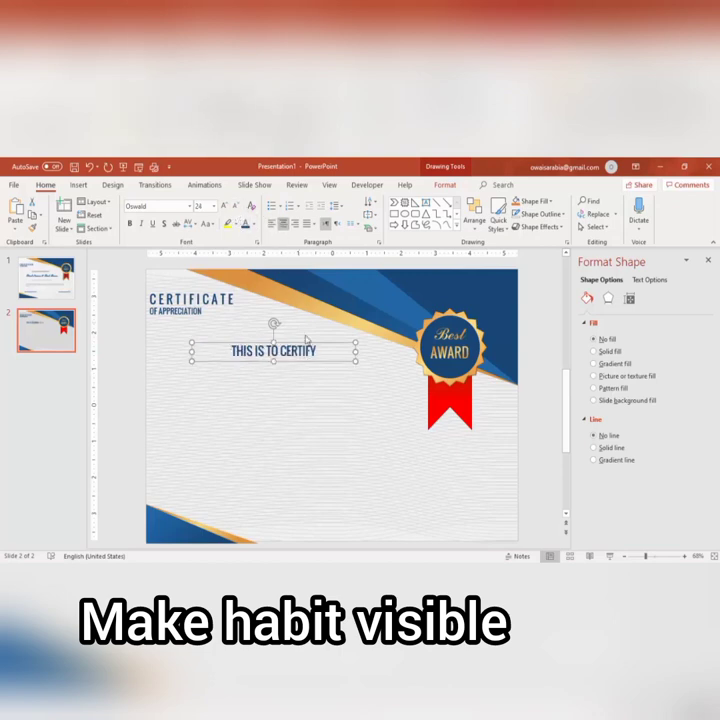
pyautogui.click(339, 340)
pyautogui.moveTo(339, 340); pyautogui.dragTo(341, 340)
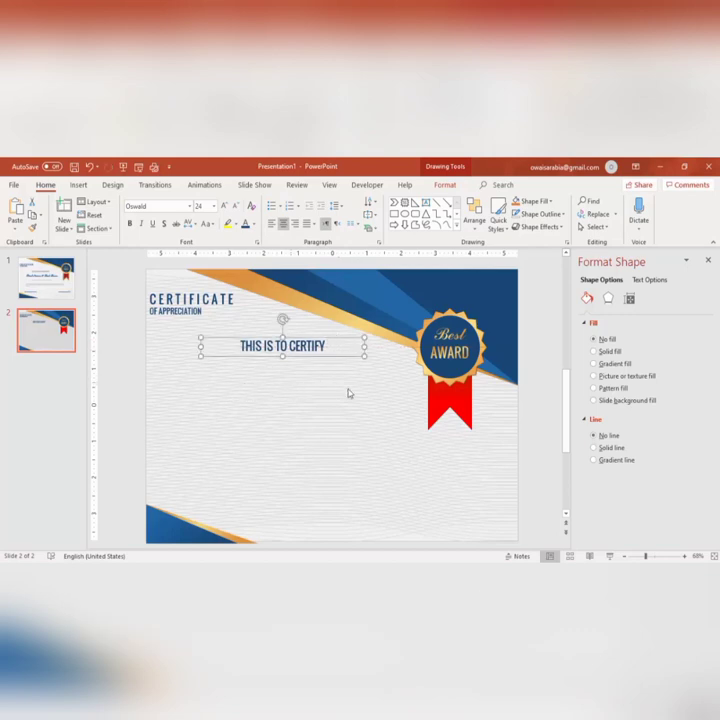
# - Copy the badge's Best text below the intro line, enlarge it to 48 pt and colour it navy
pyautogui.click(462, 326)
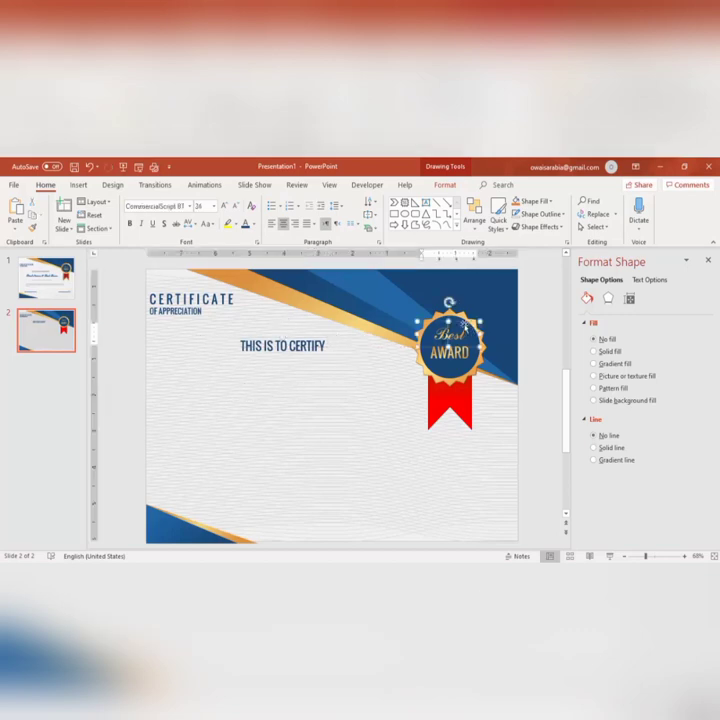
pyautogui.press('Escape')
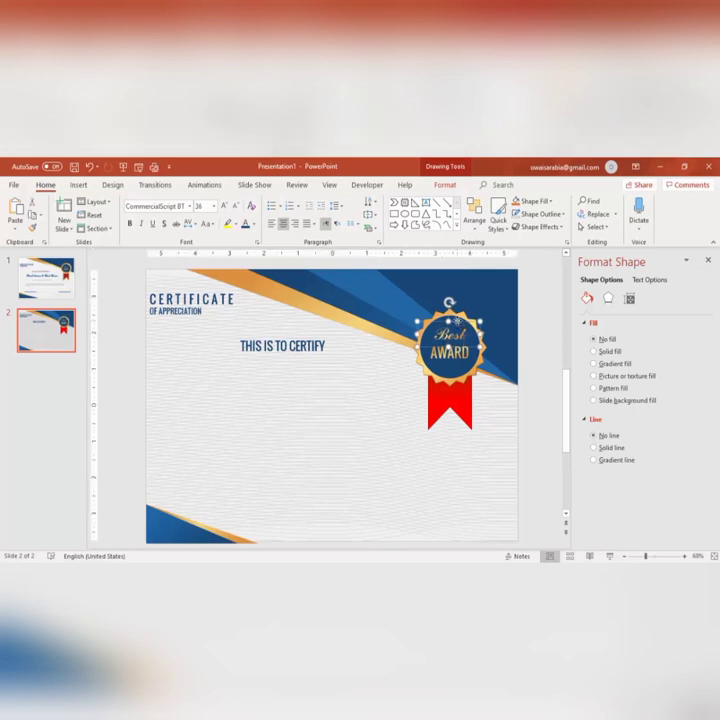
pyautogui.moveTo(482, 352)
pyautogui.mouseDown()
pyautogui.moveTo(488, 358)
pyautogui.moveTo(248, 376)
pyautogui.moveTo(428, 378)
pyautogui.mouseUp()
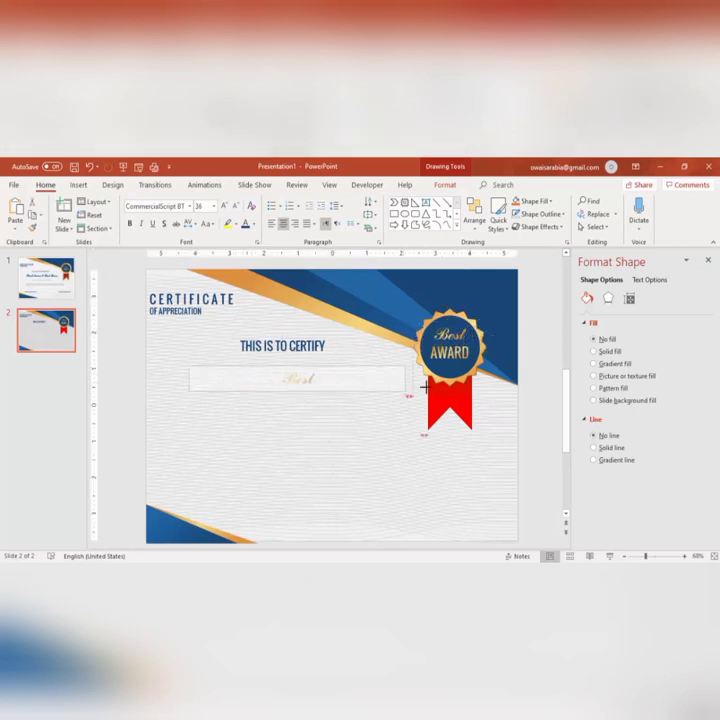
pyautogui.hotkey('ctrl', 'shift', '.')
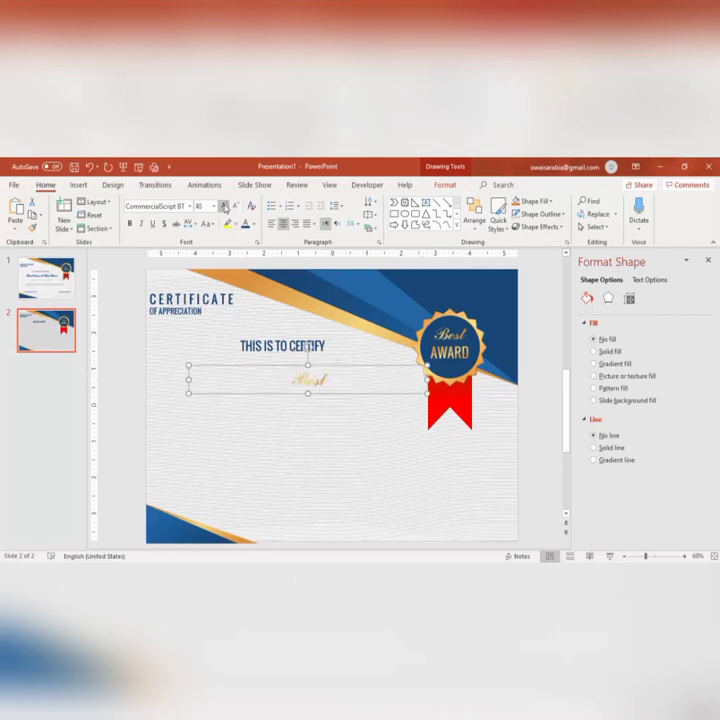
pyautogui.hotkey('ctrl', 'shift', '.')
pyautogui.hotkey('ctrl', 'shift', '.')
pyautogui.click(245, 224)
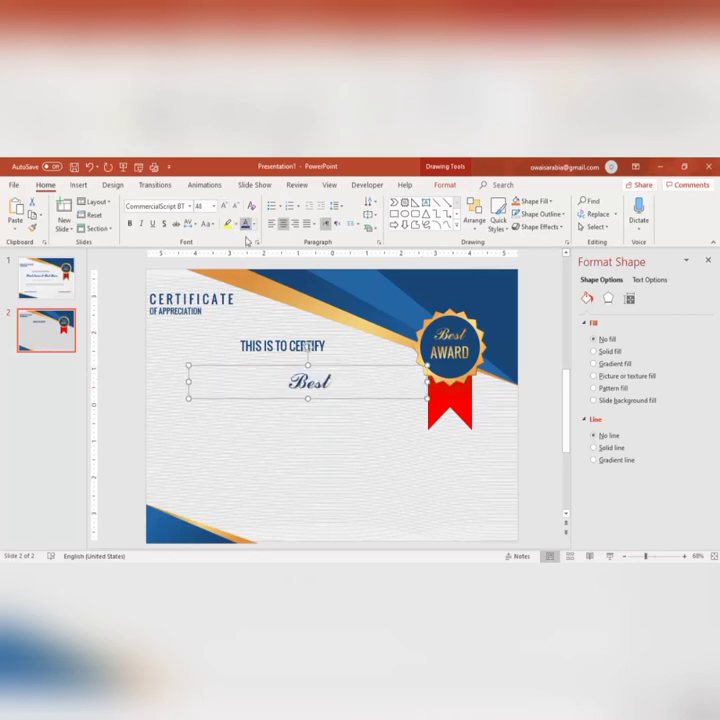
# - Replace the copied text with 'First and Last Name' and centre it under the intro line
pyautogui.click(332, 381)
pyautogui.hotkey('ctrl', 'a')
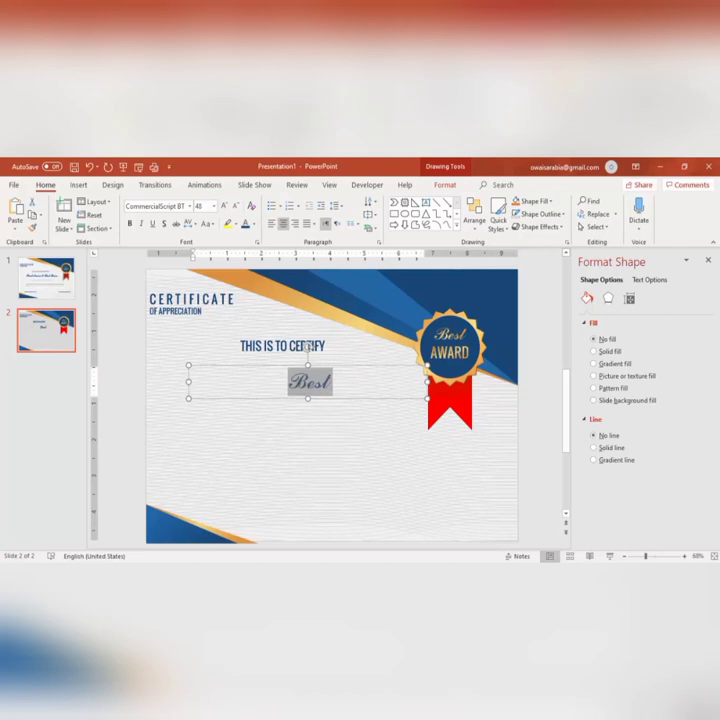
pyautogui.write('NAME')
pyautogui.press('BackSpace')
pyautogui.press('BackSpace')
pyautogui.press('BackSpace')
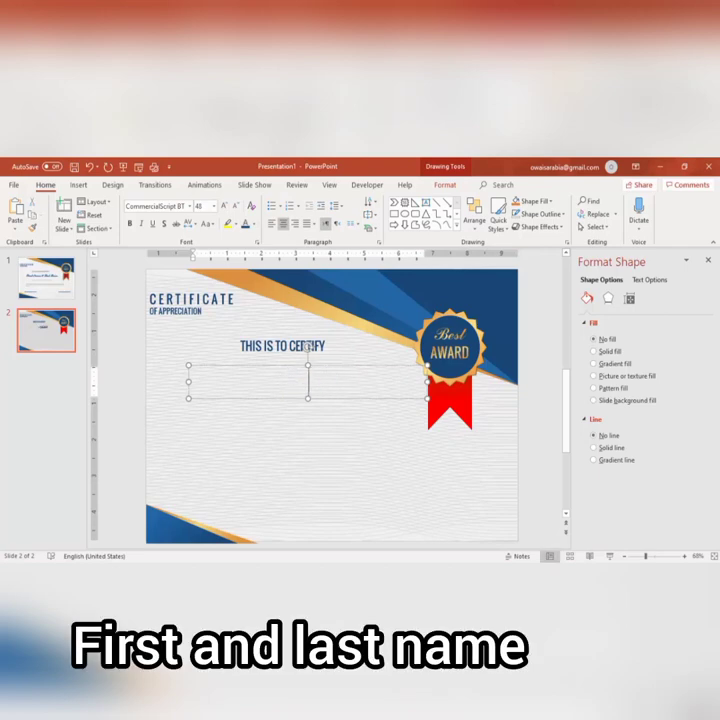
pyautogui.write('Name')
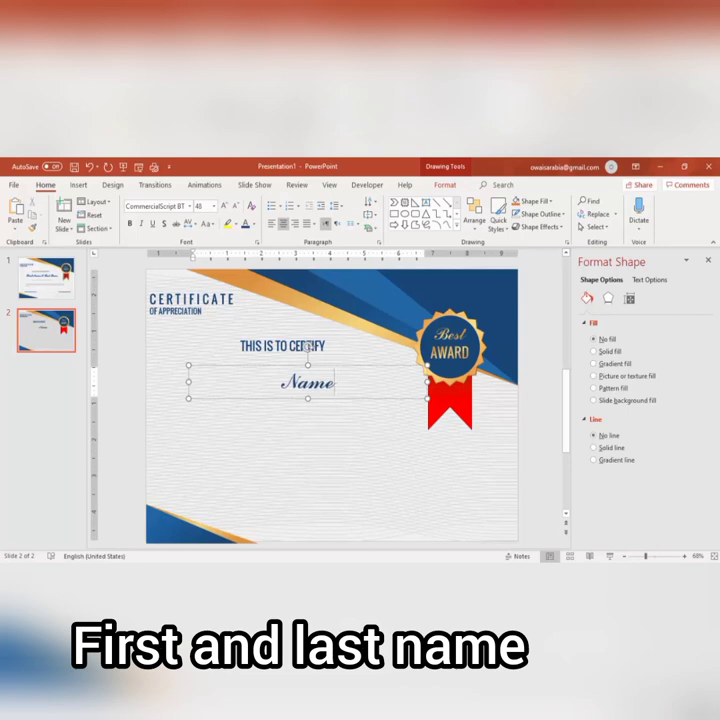
pyautogui.press('BackSpace')
pyautogui.press('BackSpace')
pyautogui.press('BackSpace')
pyautogui.write('First a')
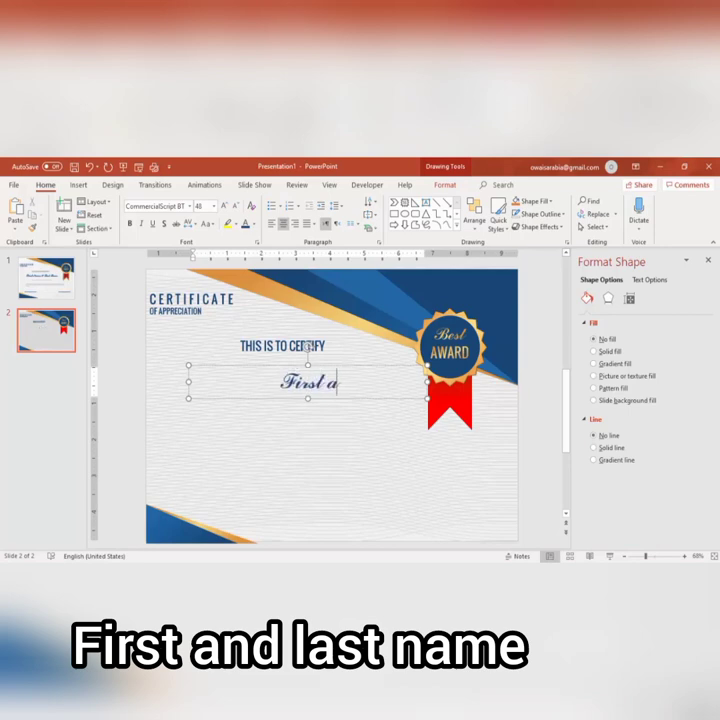
pyautogui.write('nd Last N')
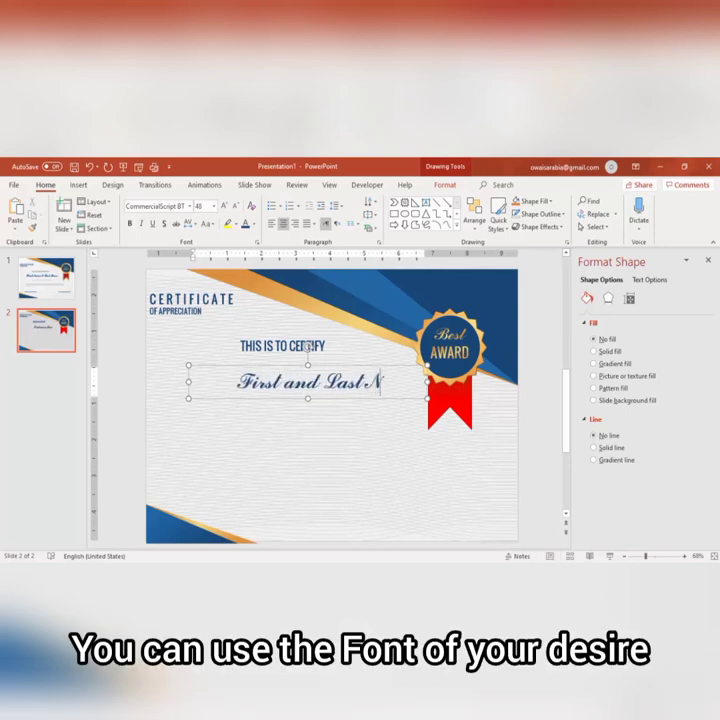
pyautogui.write('am')
pyautogui.press('BackSpace')
pyautogui.press('BackSpace')
pyautogui.write('ame')
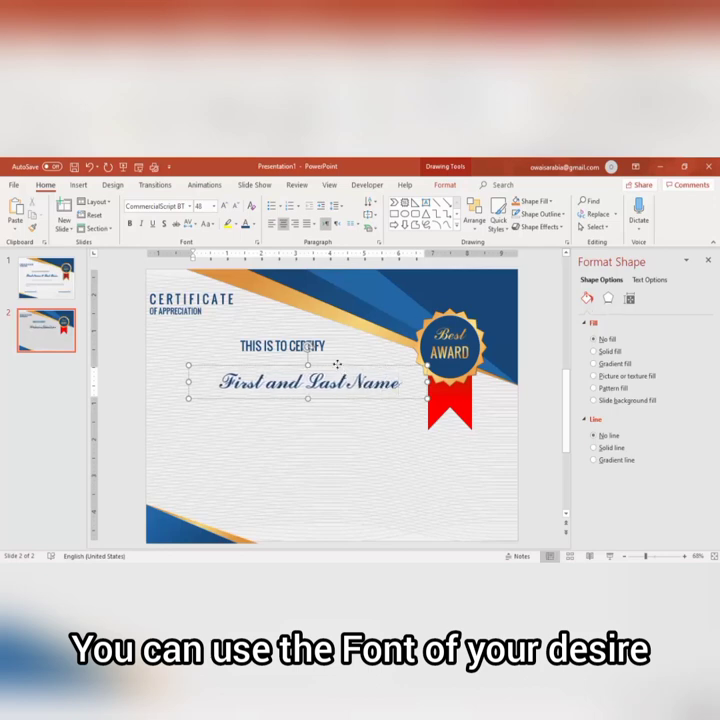
pyautogui.moveTo(337, 364); pyautogui.dragTo(317, 360)
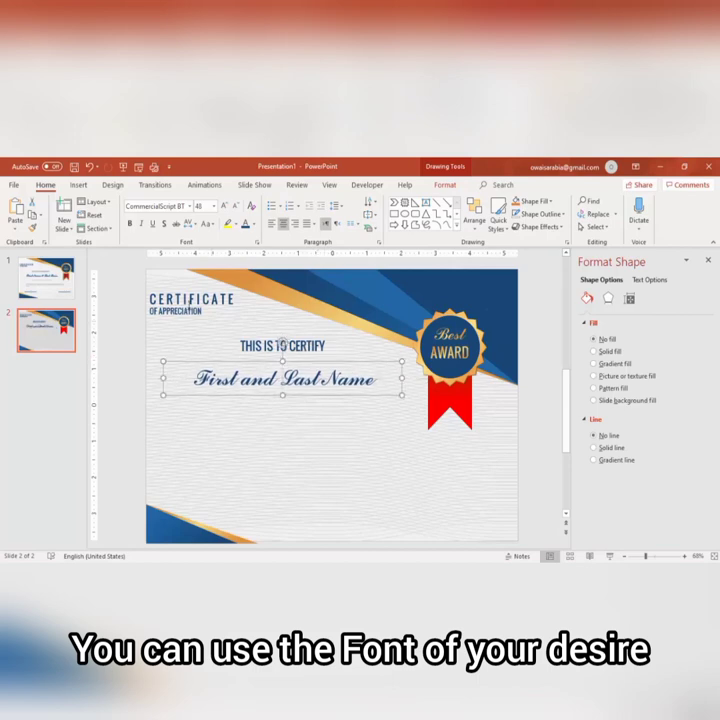
pyautogui.click(43, 280)
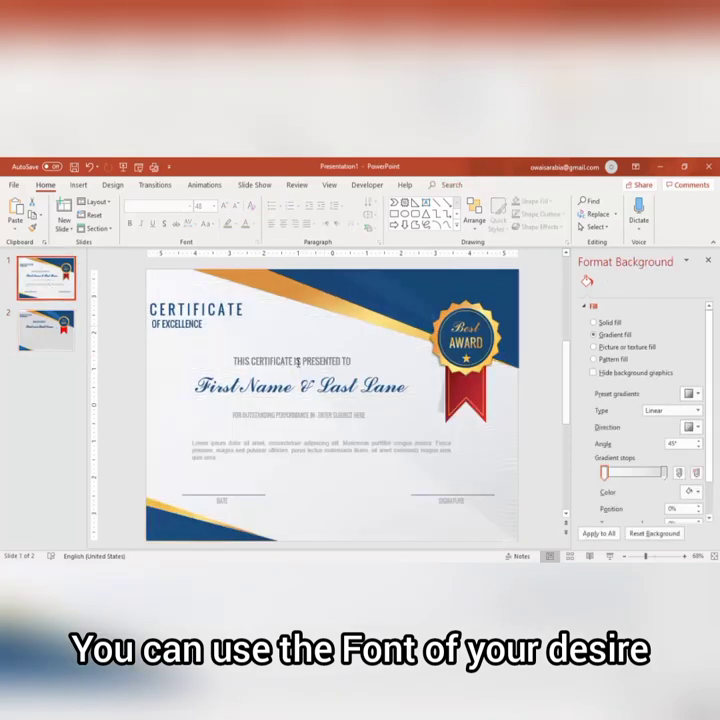
pyautogui.click(45, 330)
# - Retype the intro line as THIS CERTIFICATE IS PRESENTED TO in smaller grey type above the name
pyautogui.click(256, 345)
pyautogui.moveTo(238, 345); pyautogui.dragTo(383, 356)
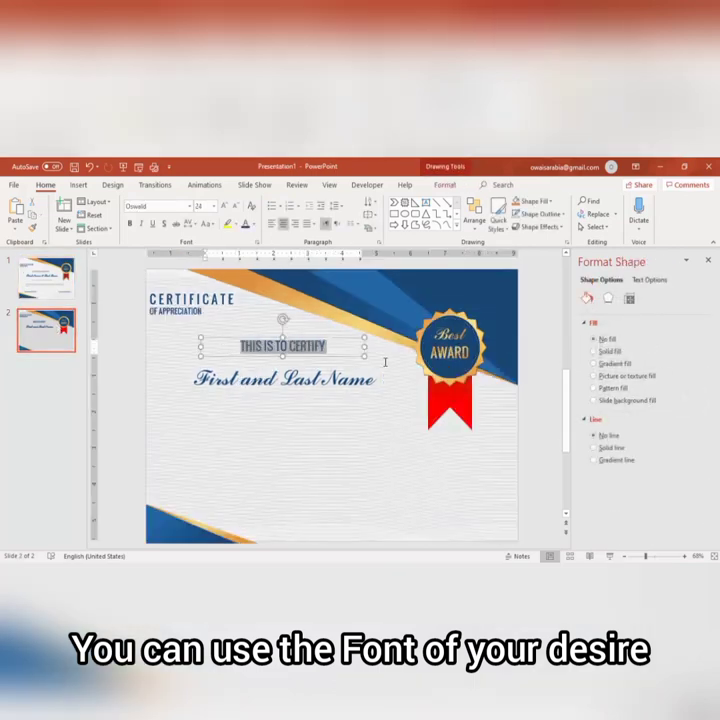
pyautogui.write('THIS')
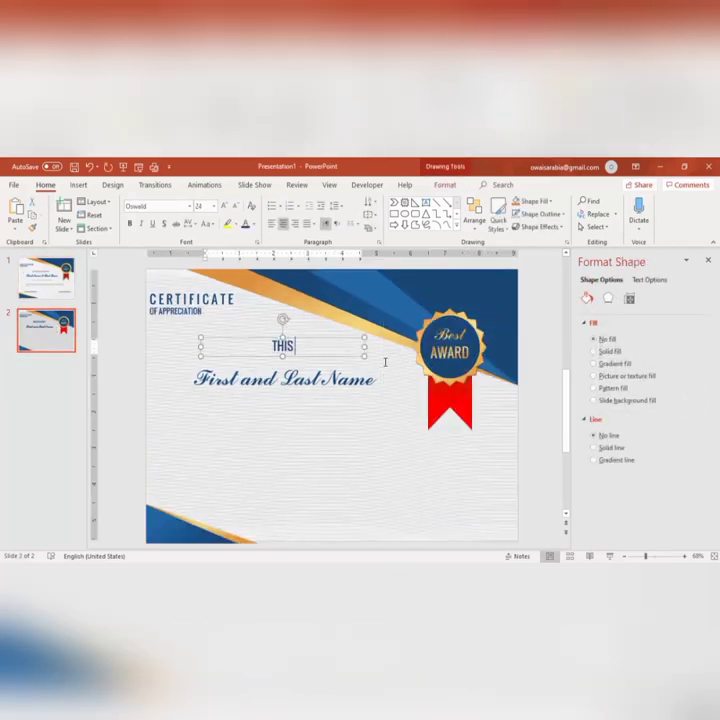
pyautogui.write(' CERTIFICATE ')
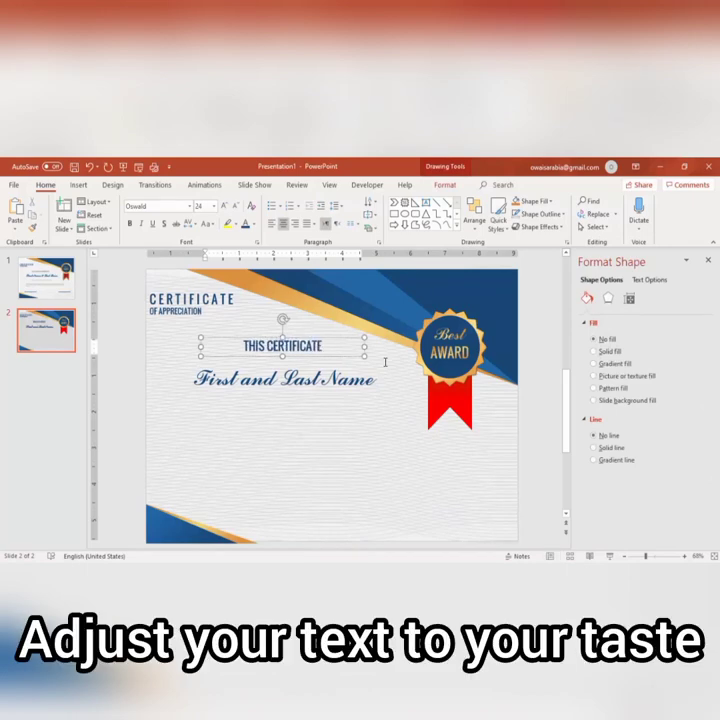
pyautogui.write('IS PR')
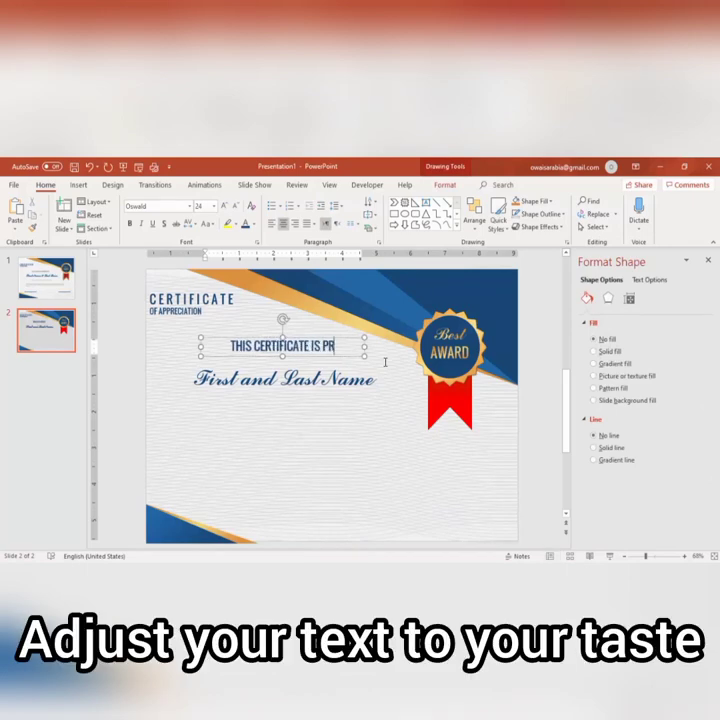
pyautogui.write('ESENTED TO')
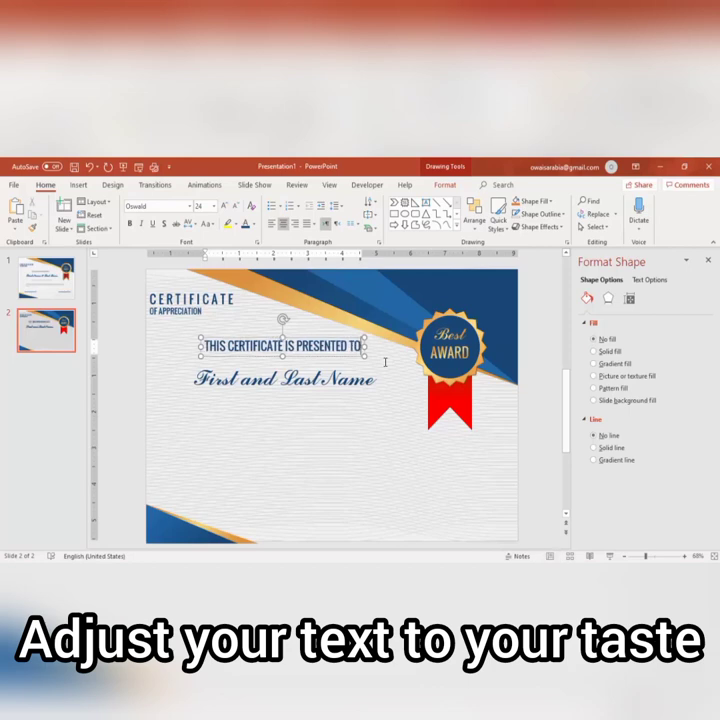
pyautogui.press('Escape')
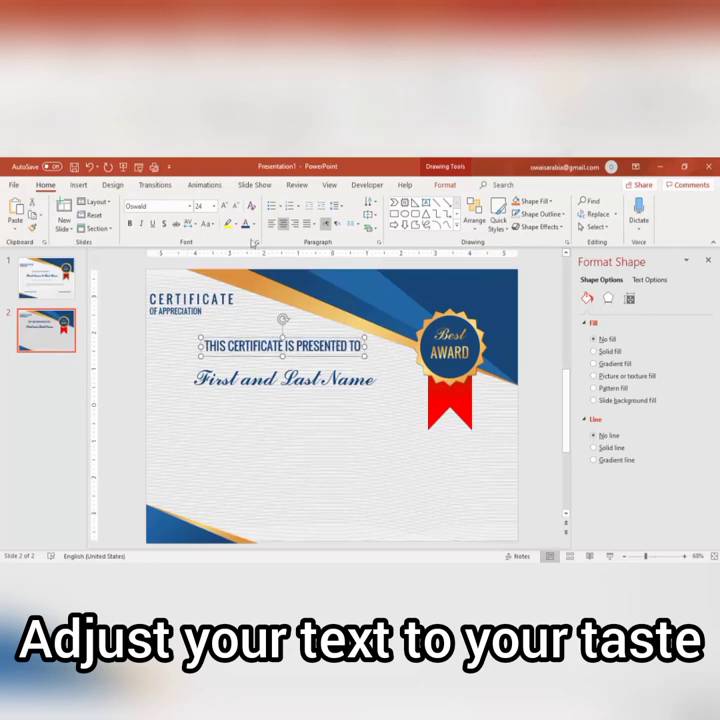
pyautogui.click(237, 205)
pyautogui.click(237, 205)
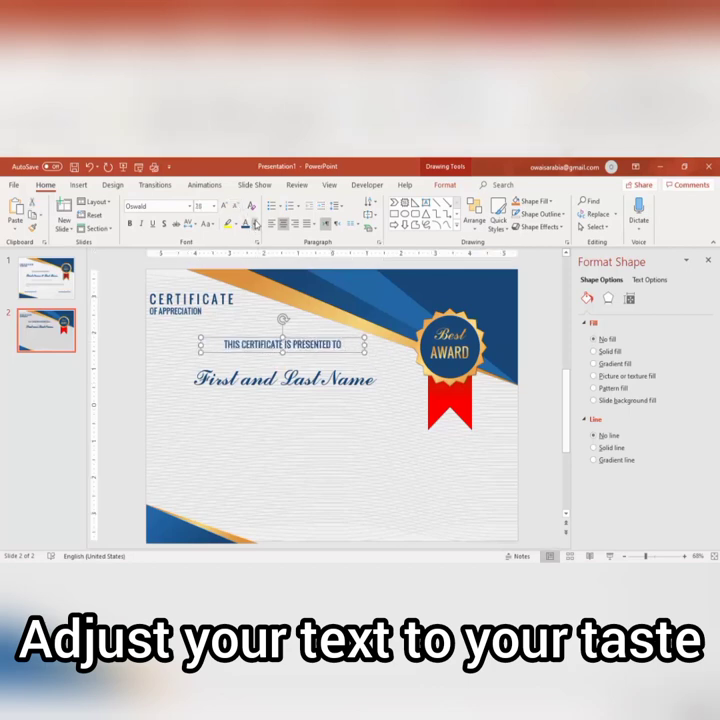
pyautogui.click(254, 223)
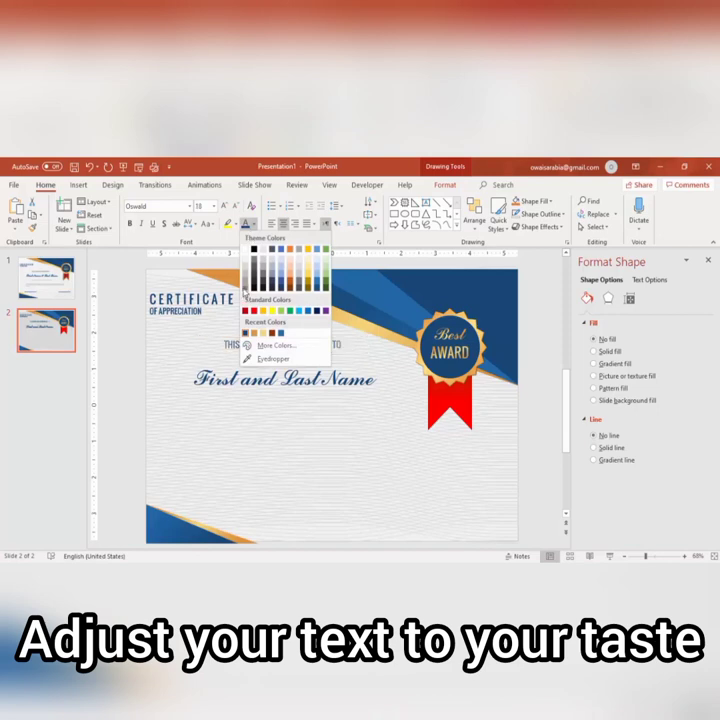
pyautogui.click(244, 290)
pyautogui.moveTo(314, 337); pyautogui.dragTo(321, 350)
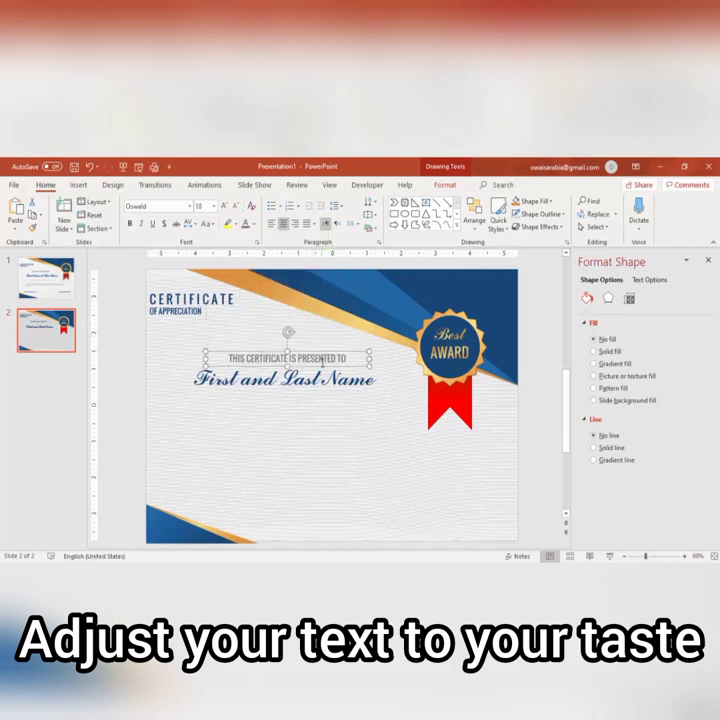
# - Draw a text box below the name and fill it with a lorem ipsum paragraph via =lorem(1)
pyautogui.click(106, 360)
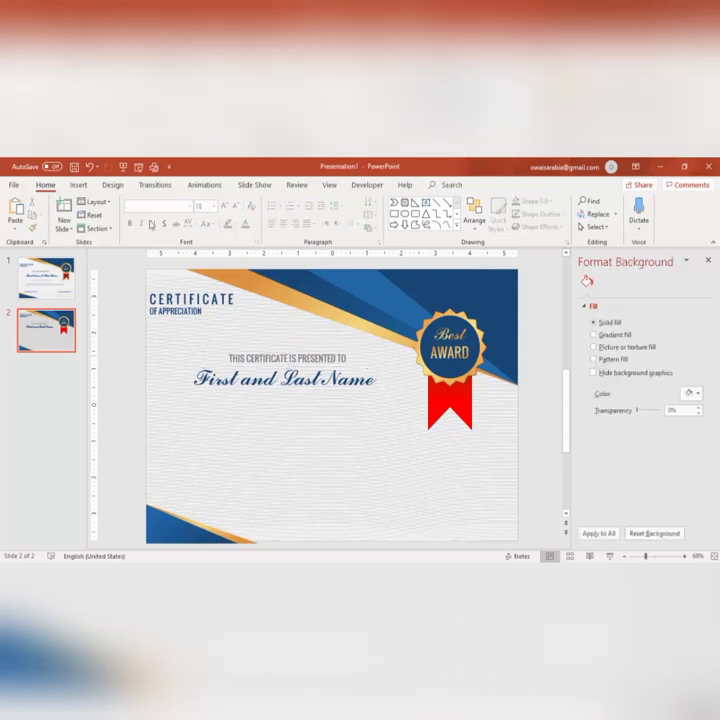
pyautogui.click(78, 184)
pyautogui.click(417, 214)
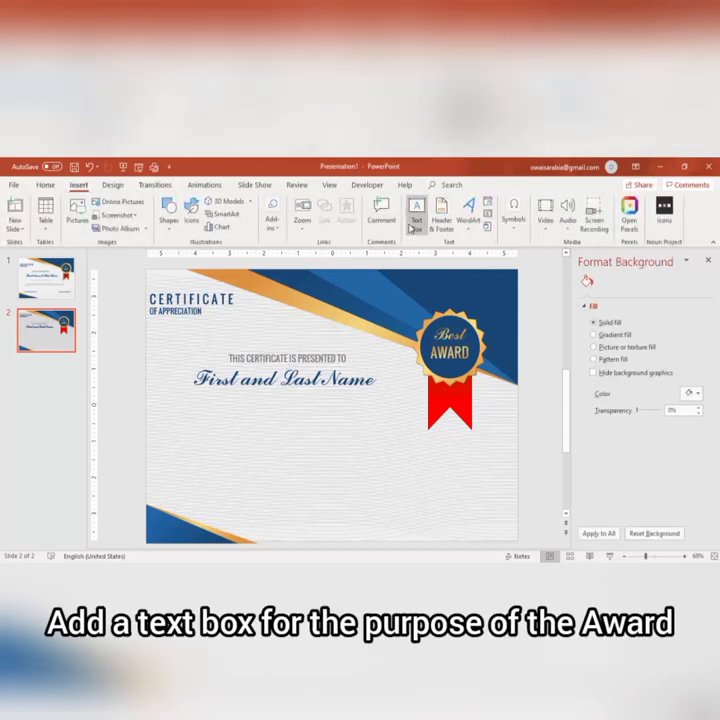
pyautogui.moveTo(163, 405); pyautogui.dragTo(420, 488)
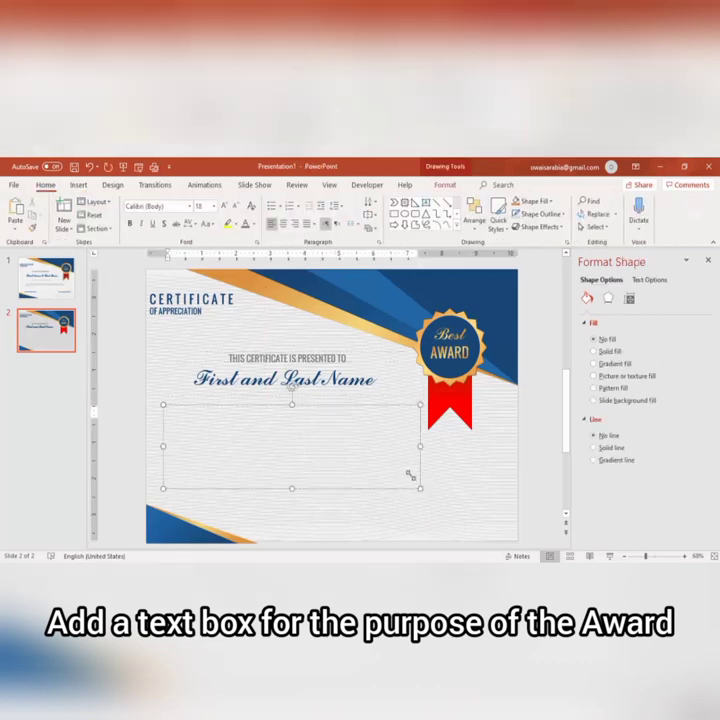
pyautogui.write('=lorem(1')
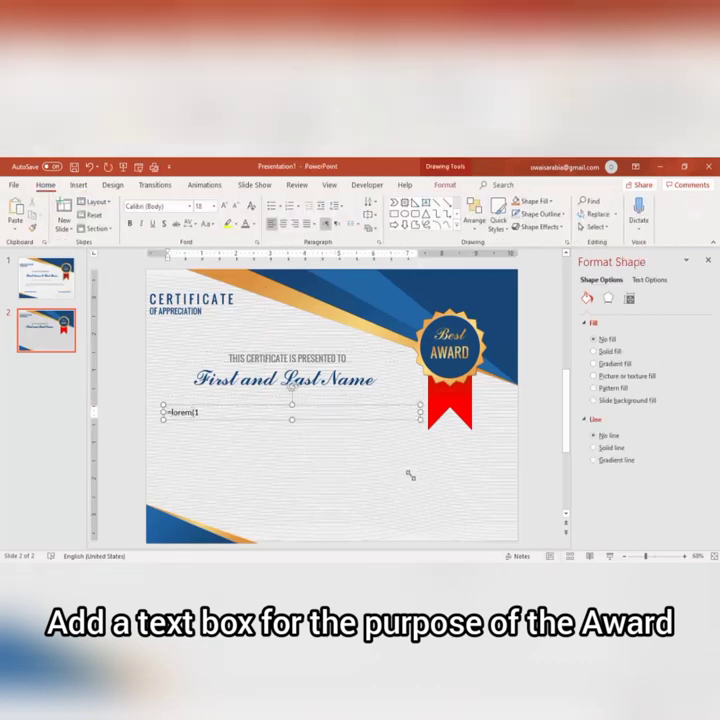
pyautogui.press('Return')
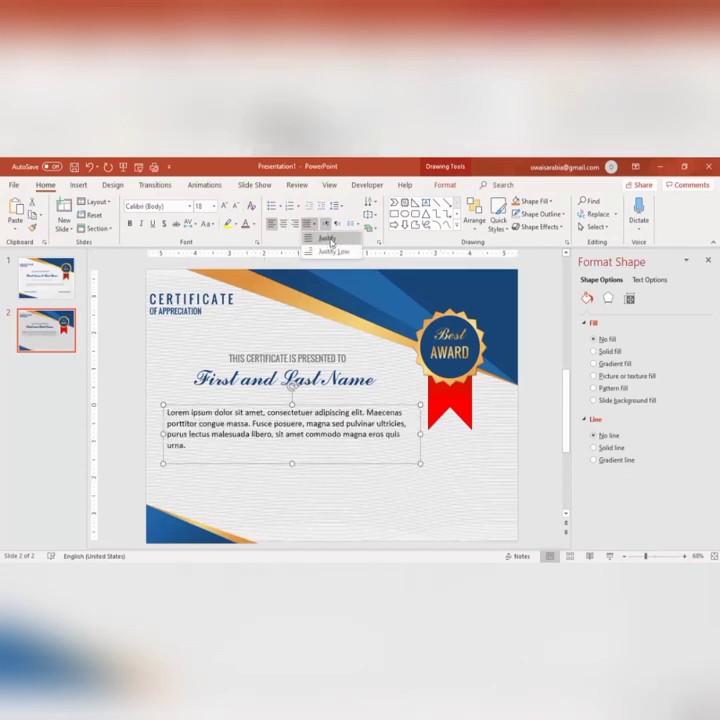
# - Justify the lorem paragraph, colour it light grey and reduce it to 16 pt
pyautogui.click(310, 226)
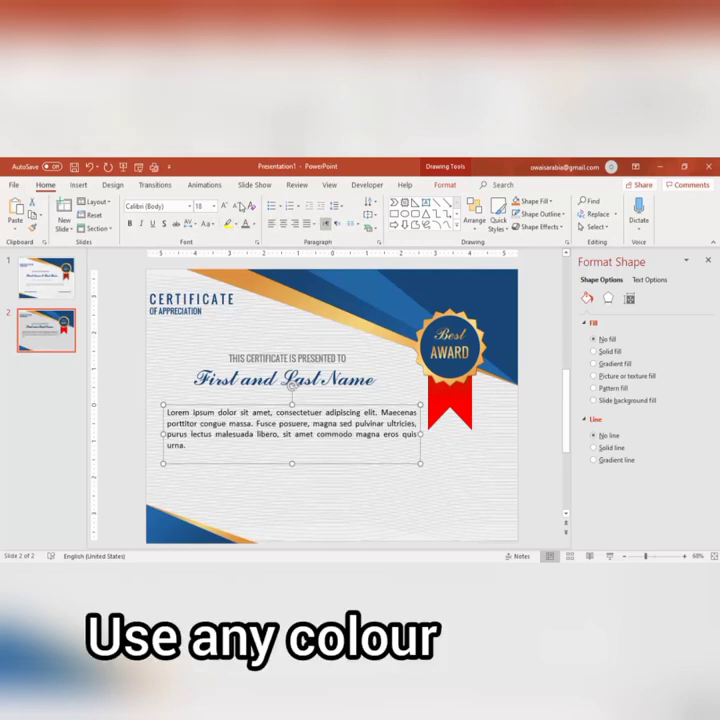
pyautogui.click(245, 228)
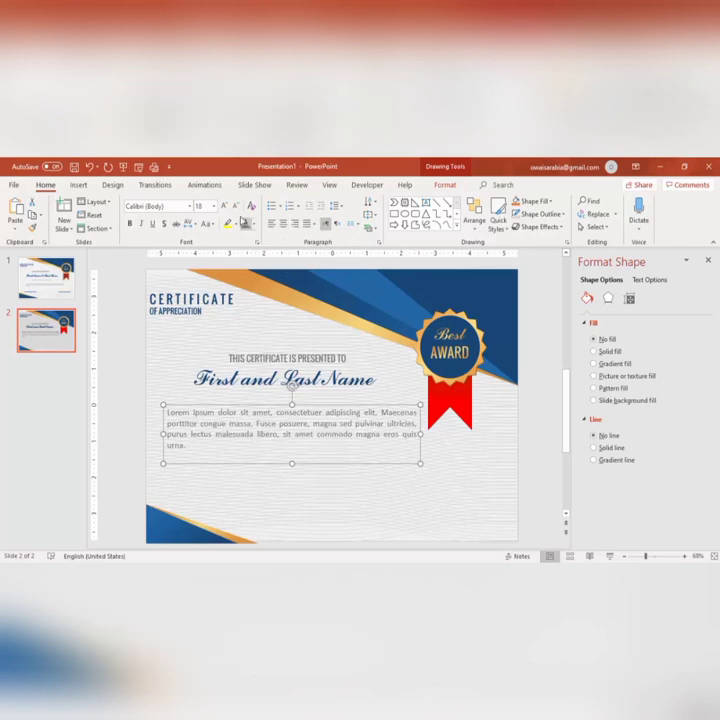
pyautogui.click(236, 206)
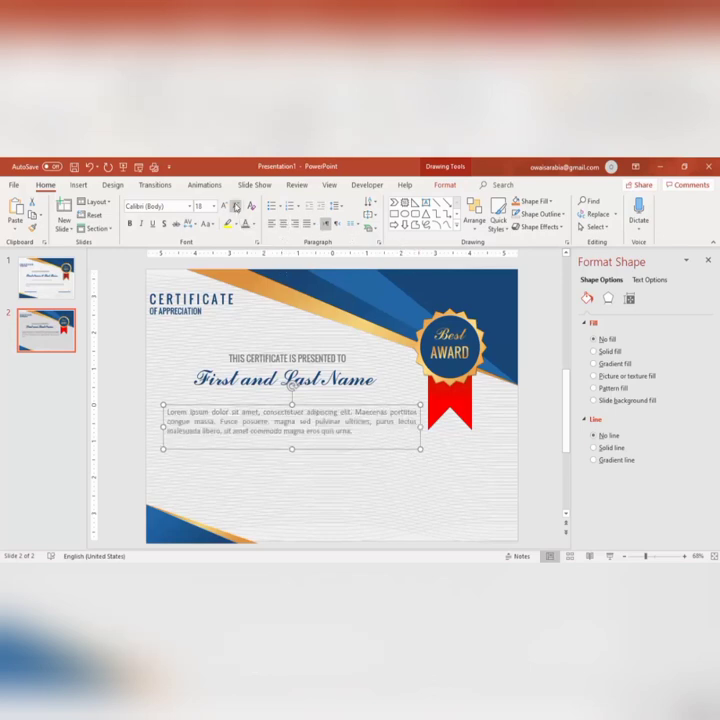
pyautogui.click(375, 400)
pyautogui.click(375, 400)
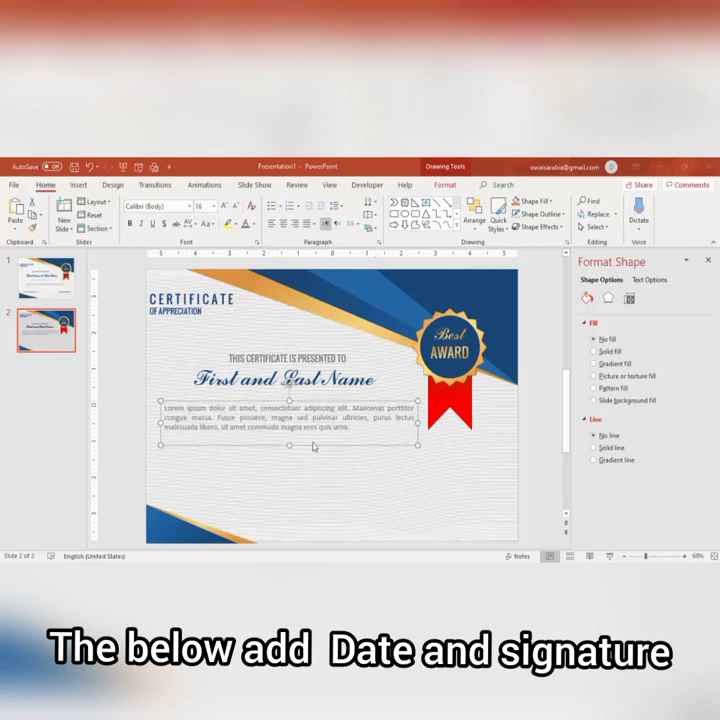
# - Copy the presented-to line to the lower left, retype it as Date at 12 pt, and narrow its box
pyautogui.doubleClick(316, 358)
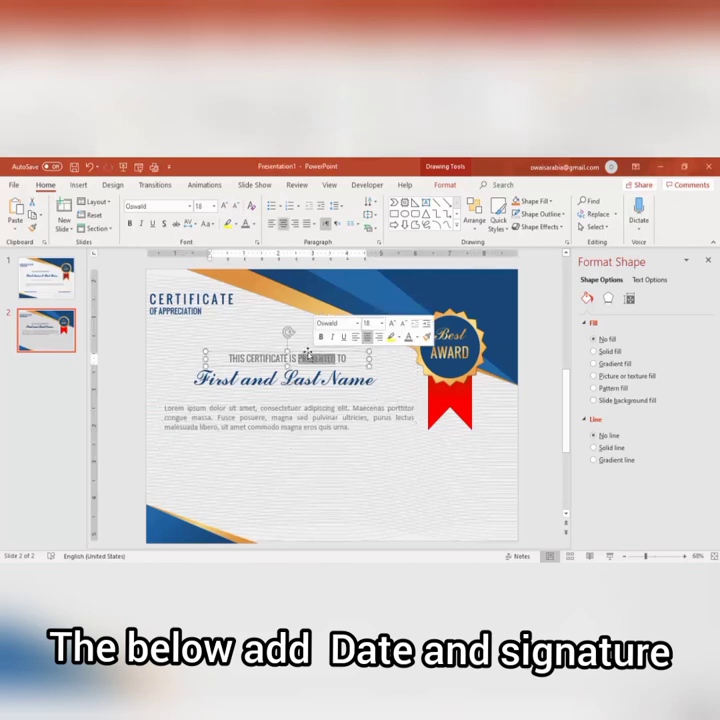
pyautogui.click(308, 352)
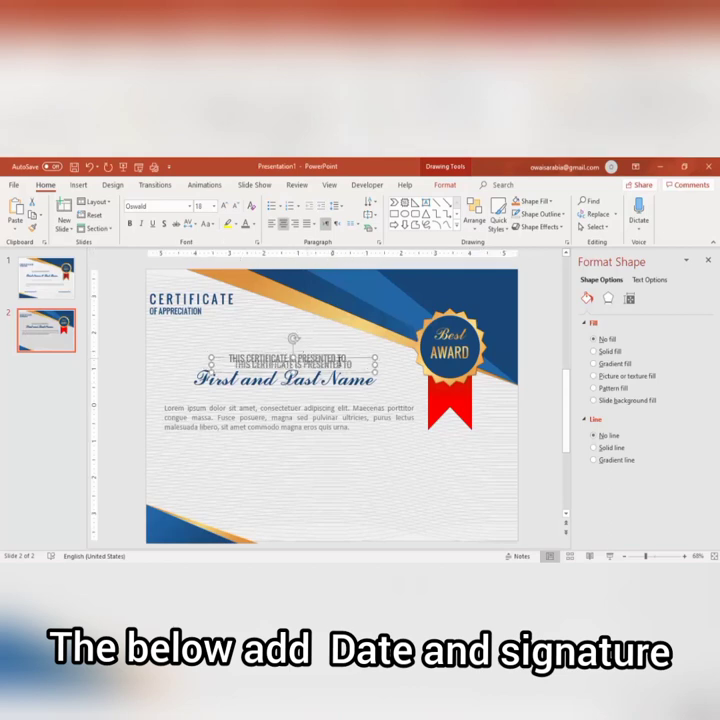
pyautogui.moveTo(308, 352); pyautogui.dragTo(322, 484)
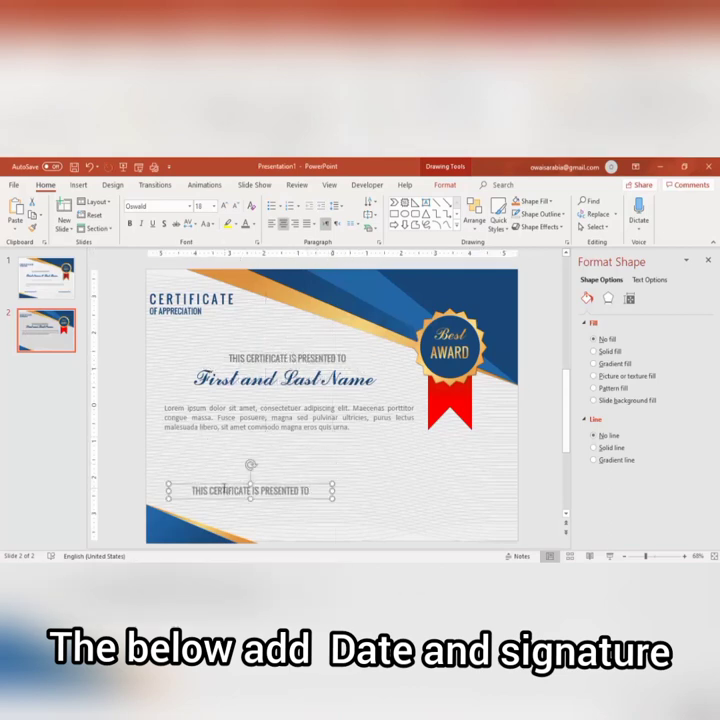
pyautogui.press('F2')
pyautogui.write('TH')
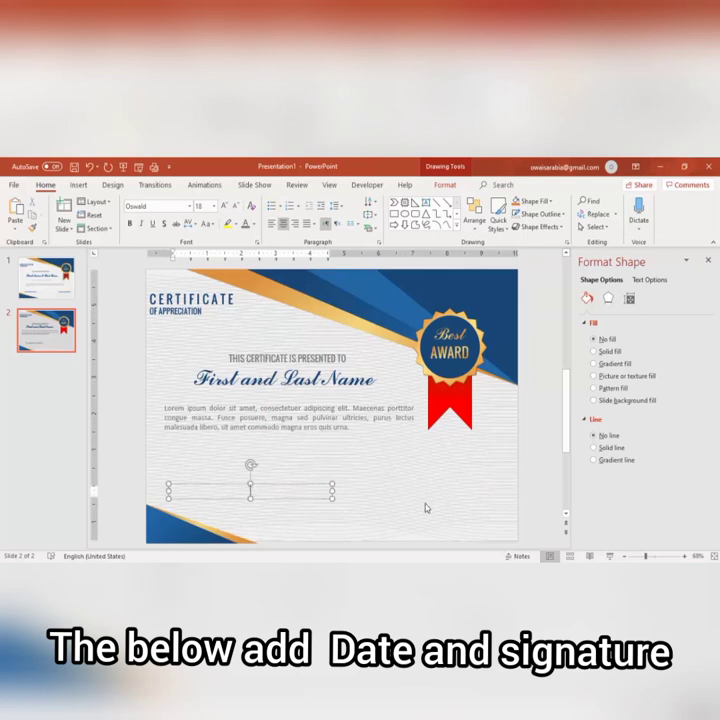
pyautogui.write('Date')
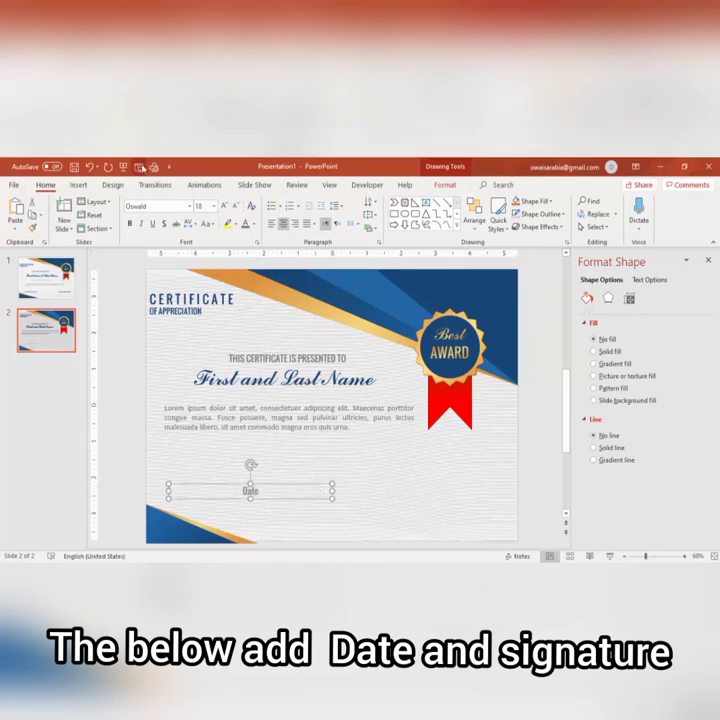
pyautogui.click(234, 207)
pyautogui.click(234, 207)
pyautogui.click(234, 207)
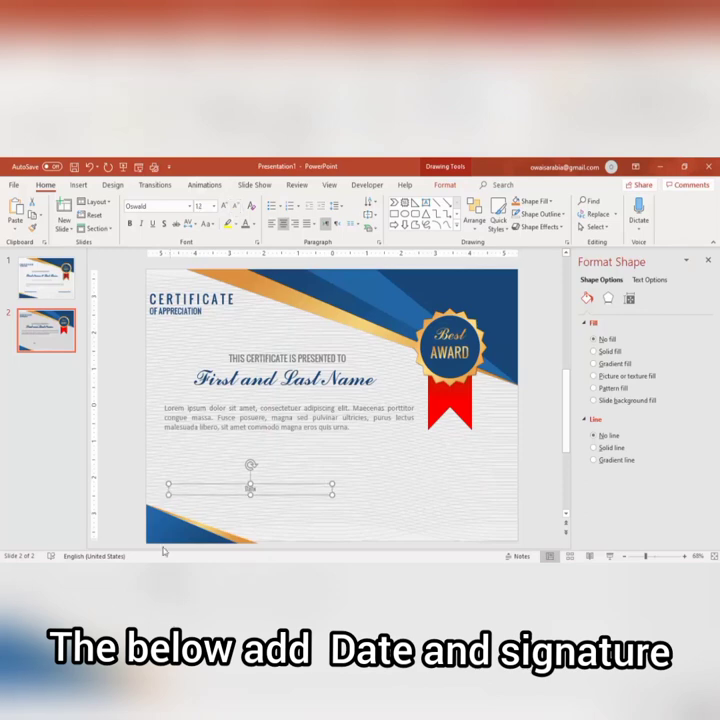
pyautogui.moveTo(185, 497)
pyautogui.mouseDown()
pyautogui.moveTo(270, 497)
pyautogui.moveTo(218, 501)
pyautogui.mouseUp()
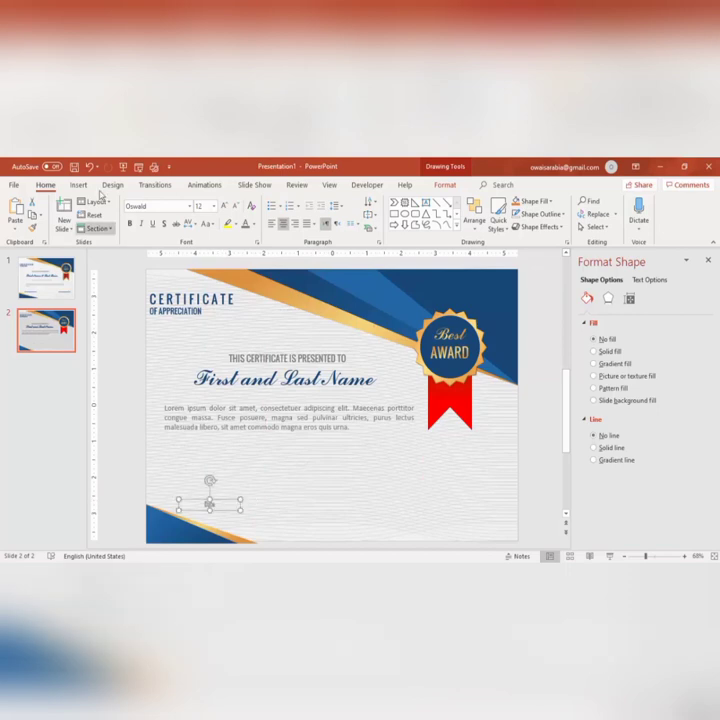
# - Draw a thin coloured line just above the Date label and duplicate the line-and-label pair
pyautogui.click(78, 185)
pyautogui.click(168, 212)
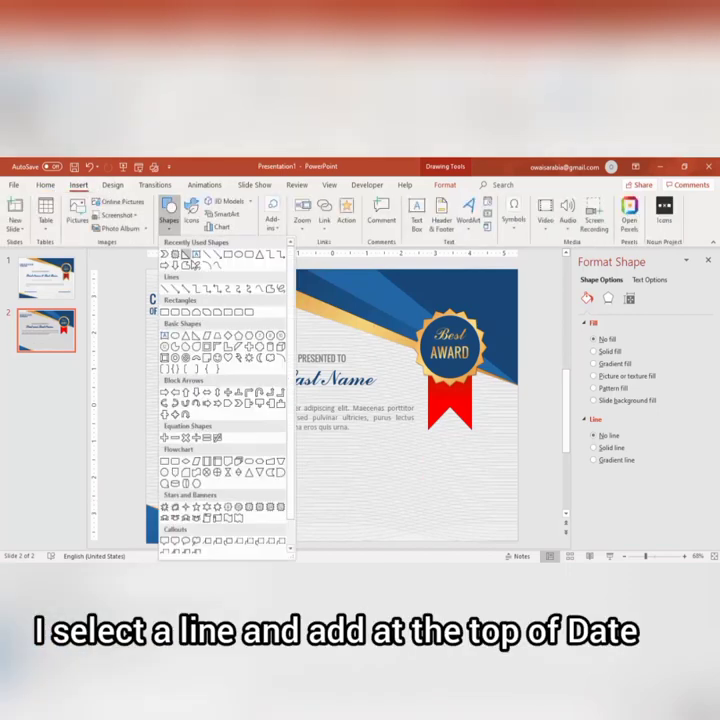
pyautogui.click(165, 290)
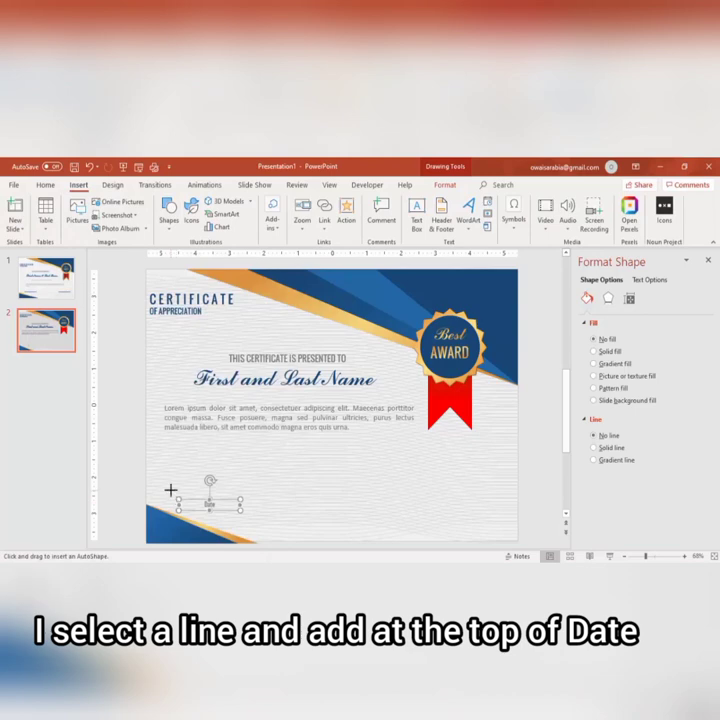
pyautogui.moveTo(170, 490); pyautogui.dragTo(247, 491)
pyautogui.click(276, 213)
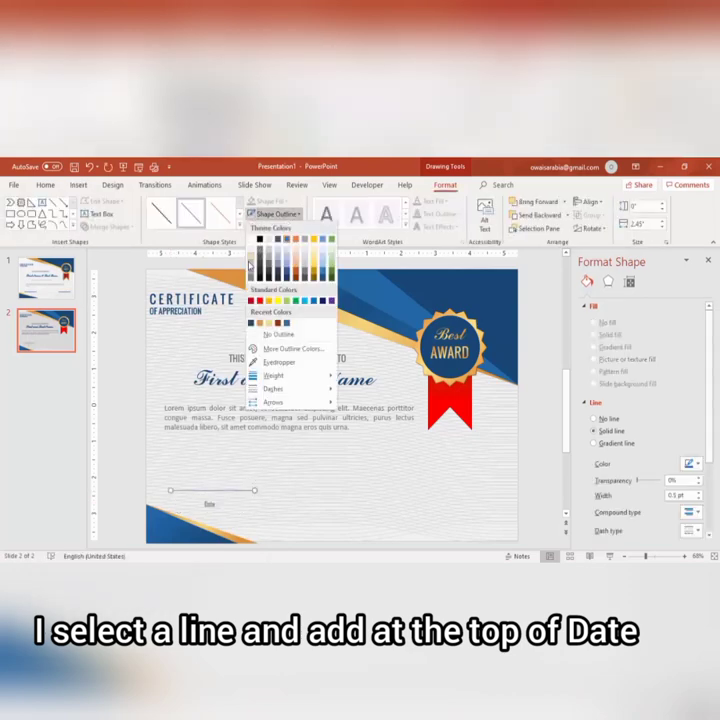
pyautogui.click(252, 322)
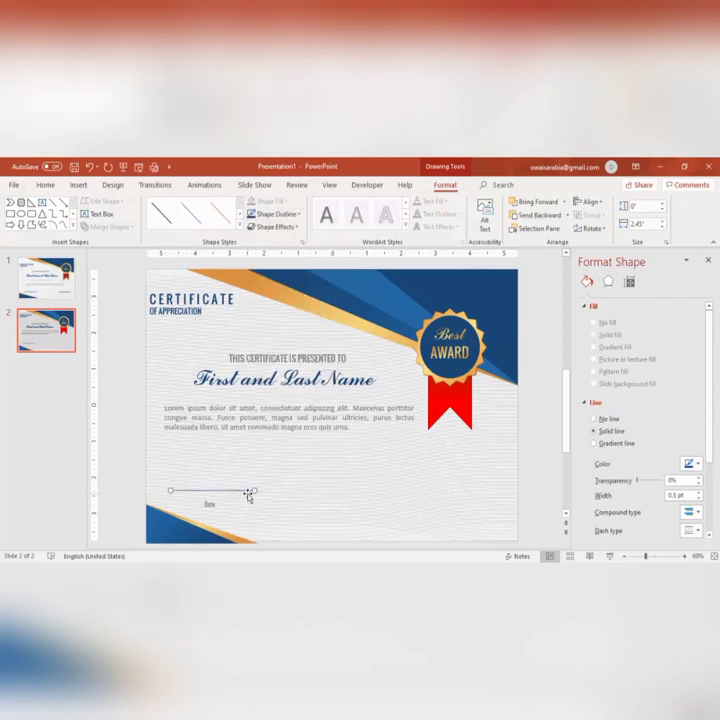
pyautogui.moveTo(243, 490); pyautogui.dragTo(241, 498)
pyautogui.press('Up')
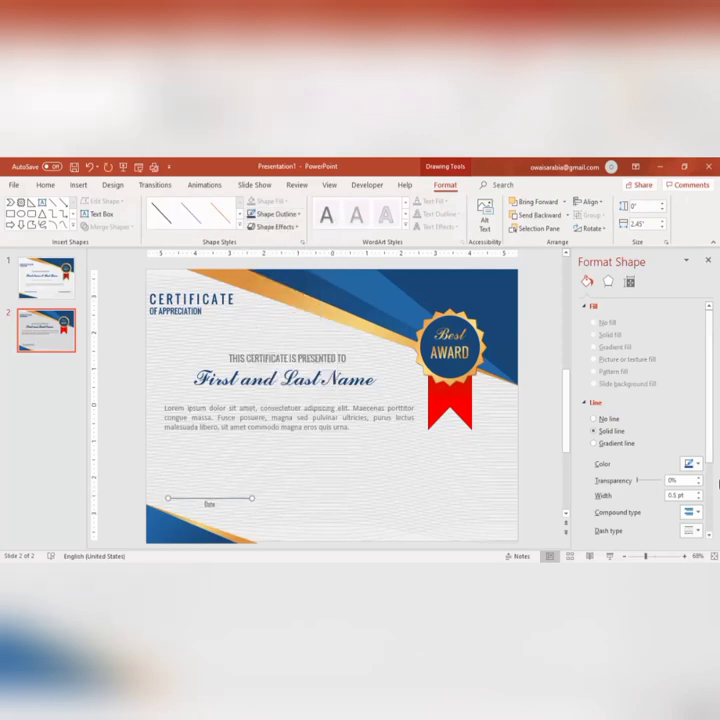
pyautogui.click(208, 504)
pyautogui.hotkey('ctrl', 'd')
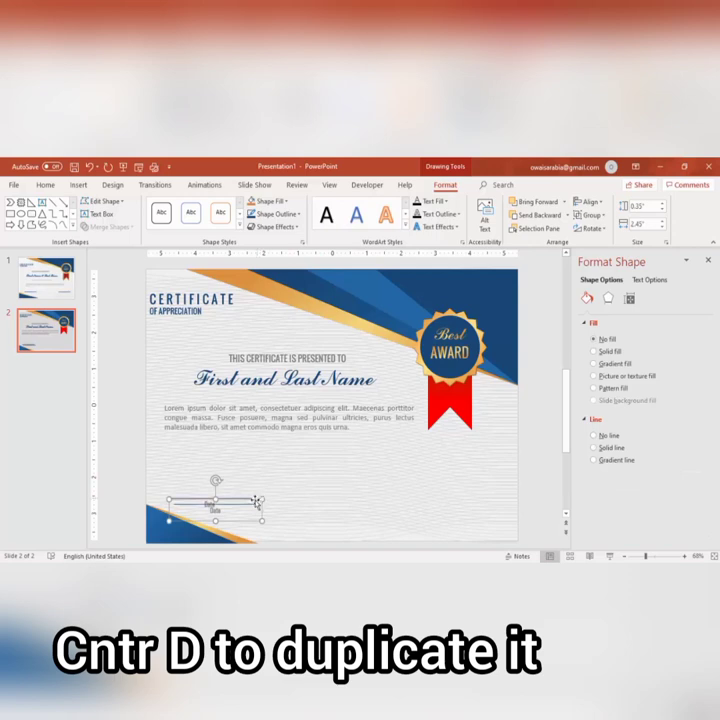
# - Move the duplicate pair to the lower right and relabel it Signature
pyautogui.moveTo(260, 497); pyautogui.dragTo(488, 495)
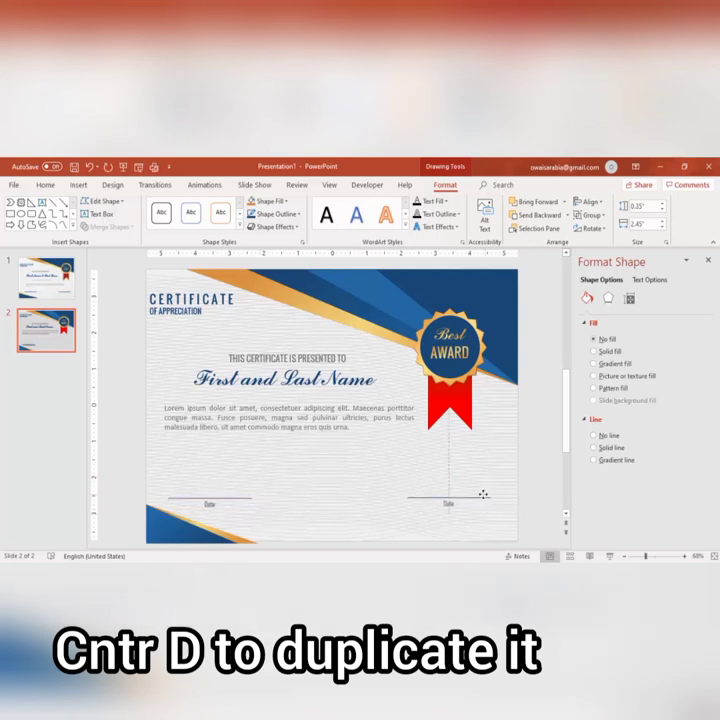
pyautogui.click(481, 496)
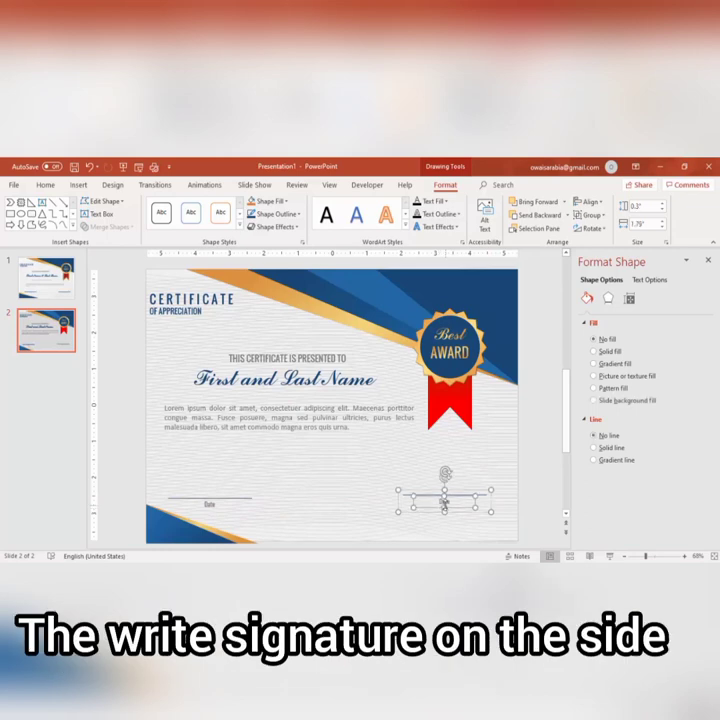
pyautogui.click(455, 503)
pyautogui.click(455, 506)
pyautogui.write('Signature')
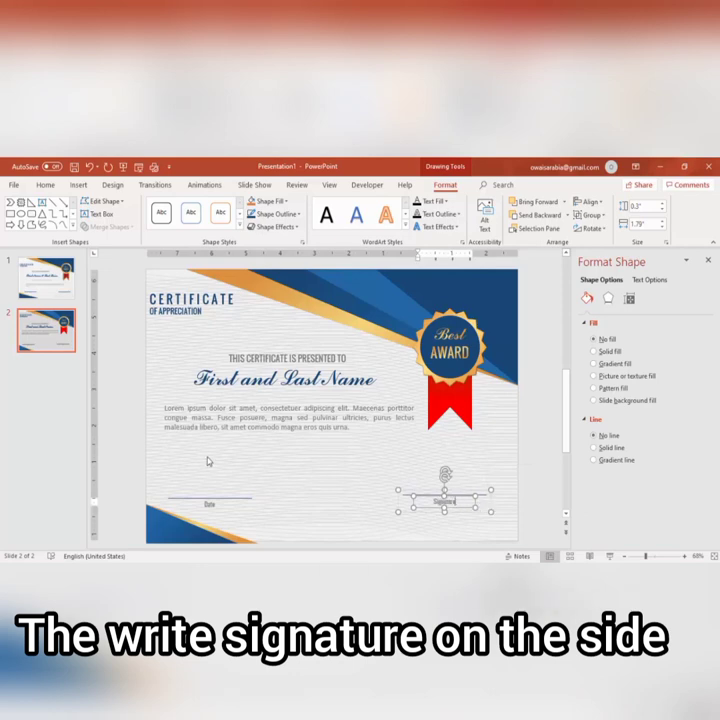
# - Top-align the Signature and Date blocks so their lines sit level
pyautogui.keyDown('shift'); pyautogui.click(215, 505); pyautogui.keyUp('shift')
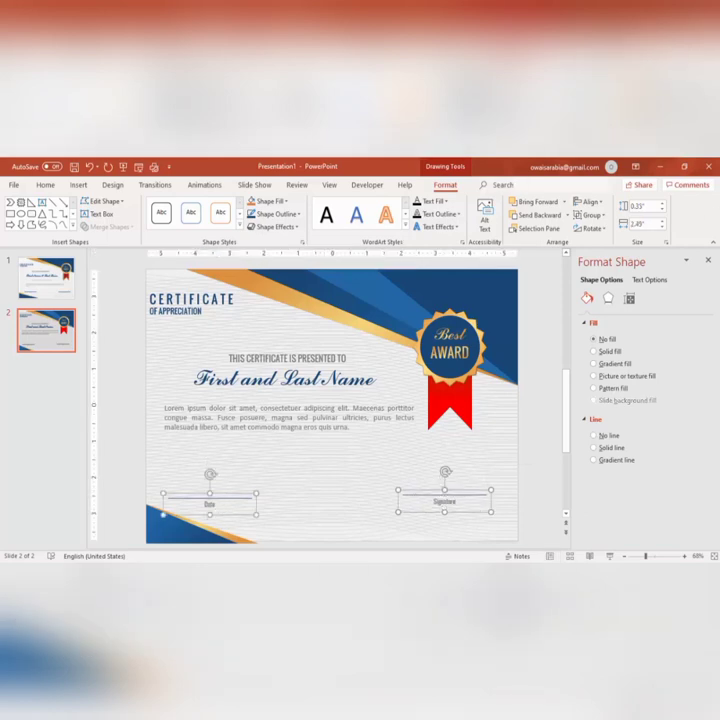
pyautogui.click(588, 201)
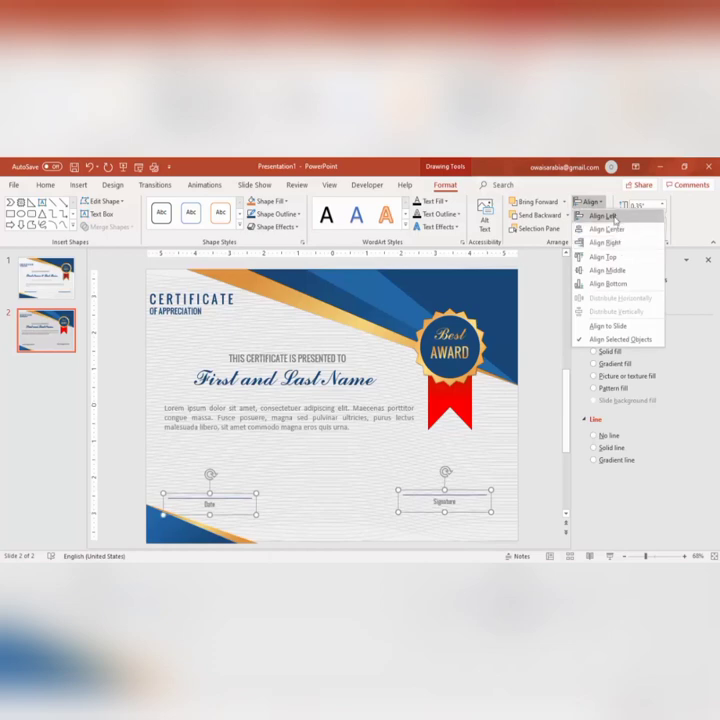
pyautogui.click(610, 256)
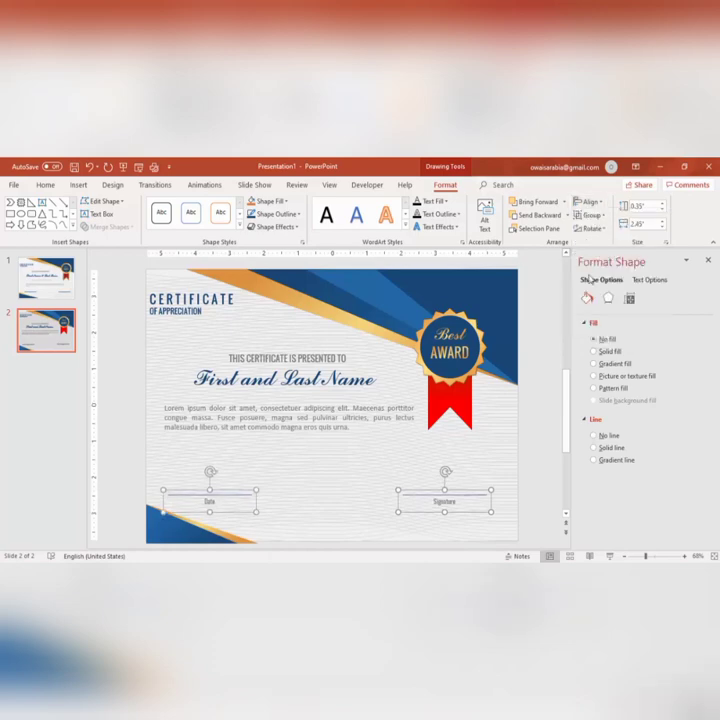
pyautogui.click(553, 342)
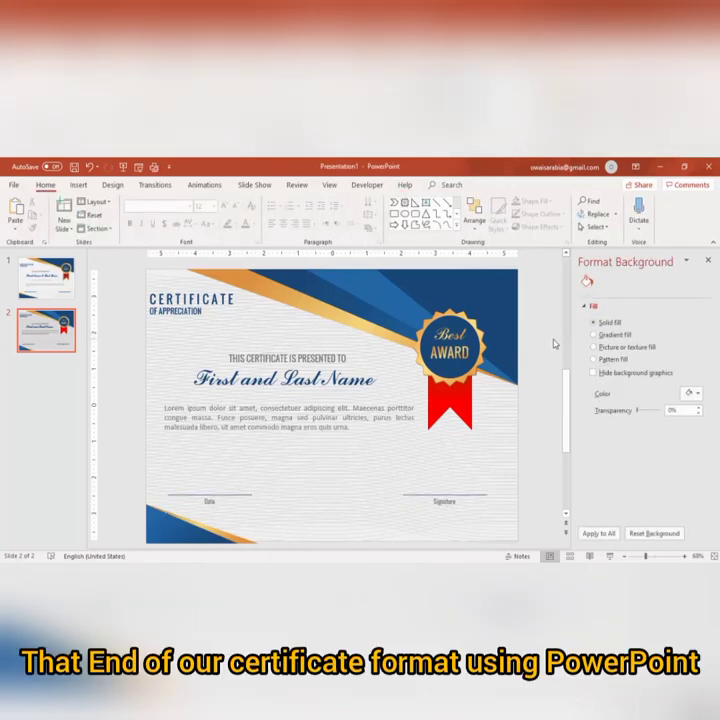